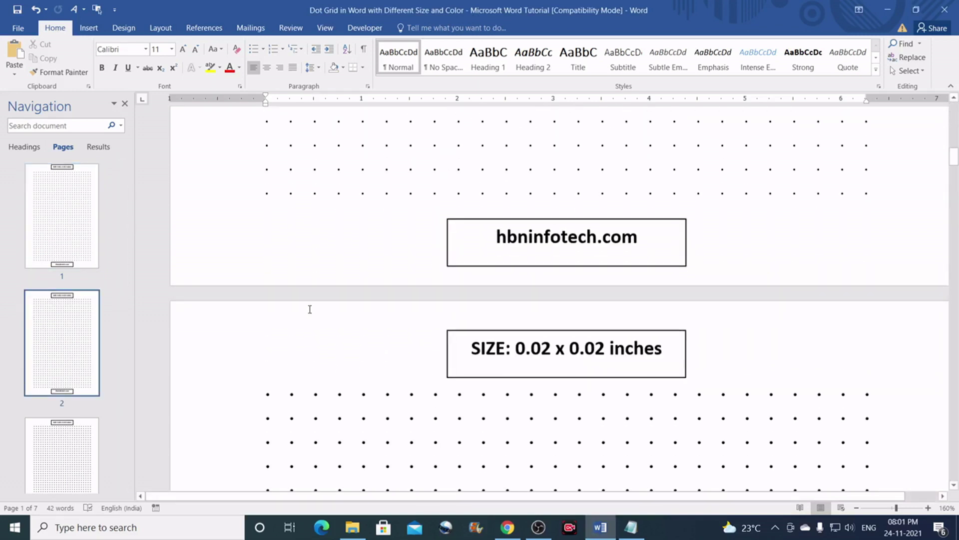
Look through the sample document's pages to compare dot grids of different sizes, shapes and colours, and return to page 1
left_click(74, 328)
scroll(396, 319, "down", 5)
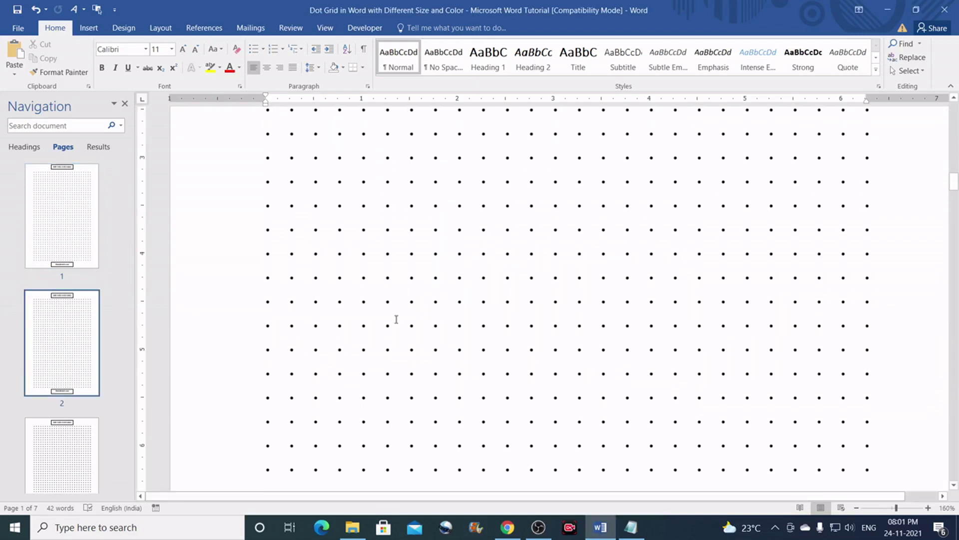
scroll(396, 319, "down", 8)
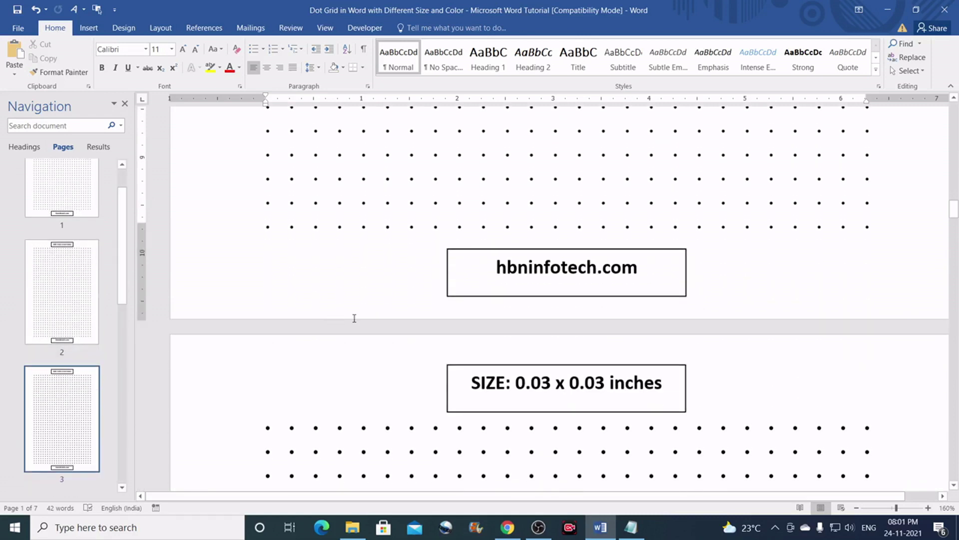
scroll(355, 319, "down", 6)
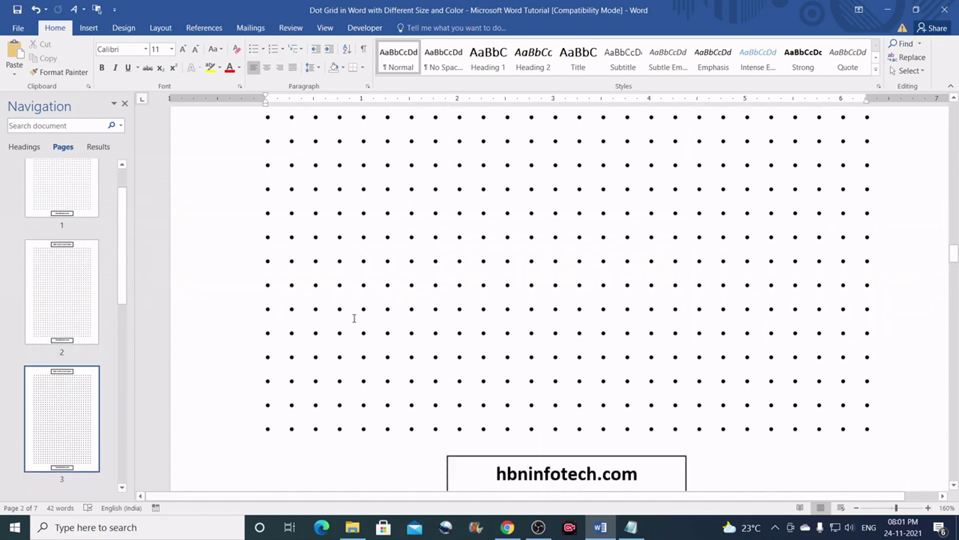
scroll(354, 318, "down", 6)
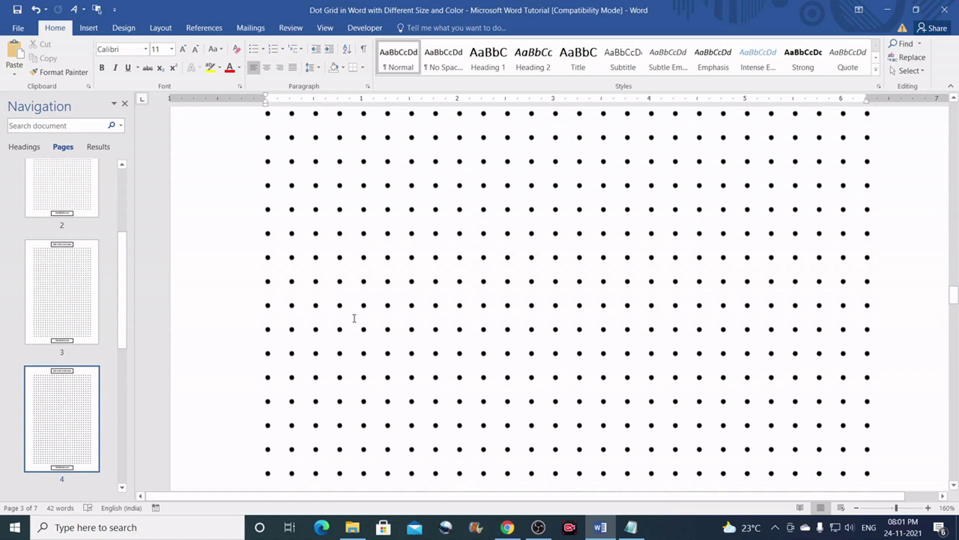
scroll(354, 319, "down", 3)
scroll(354, 319, "down", 5)
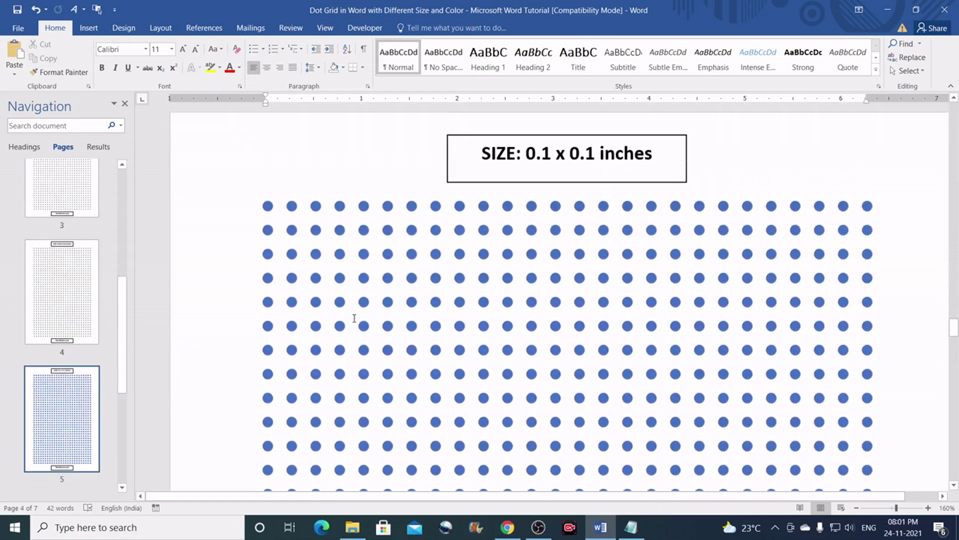
scroll(355, 318, "down", 1)
scroll(355, 318, "down", 2)
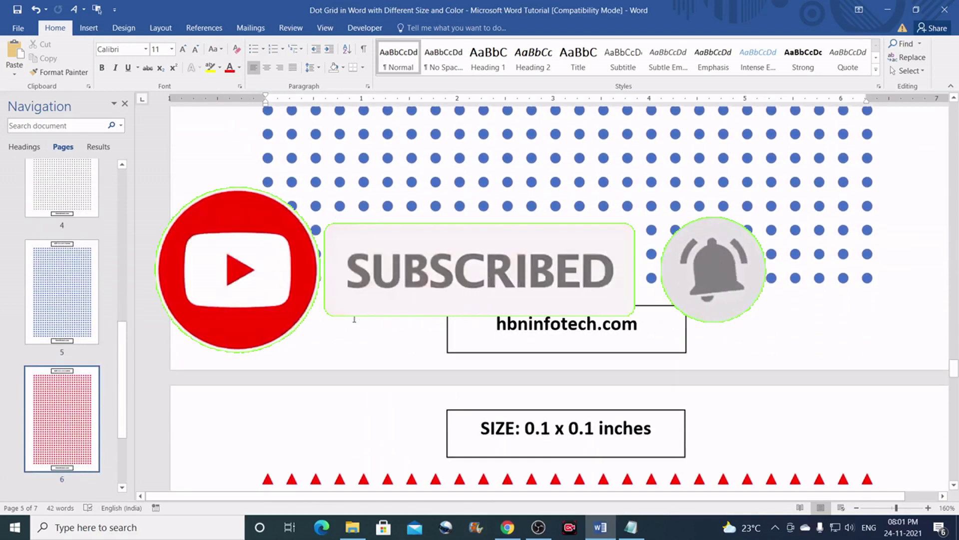
scroll(354, 318, "down", 15)
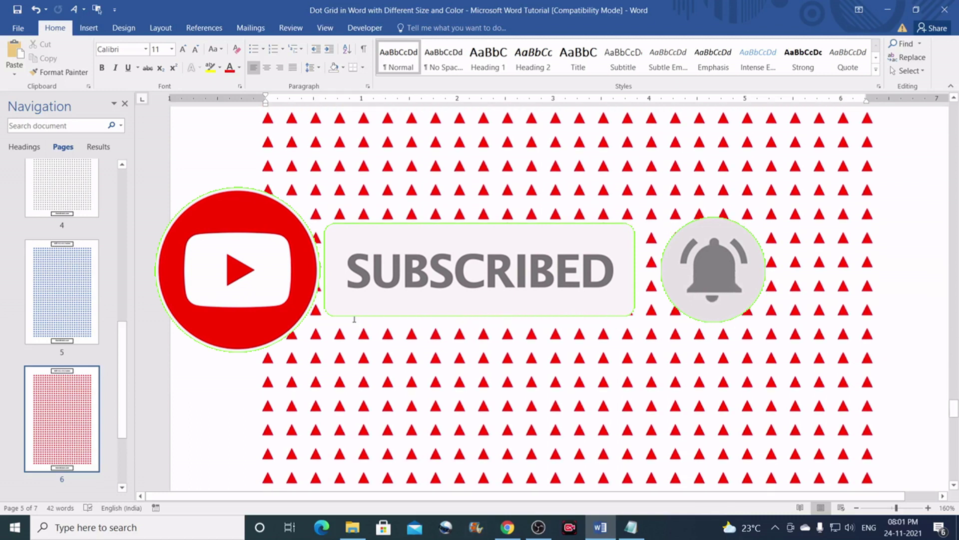
scroll(355, 318, "down", 12)
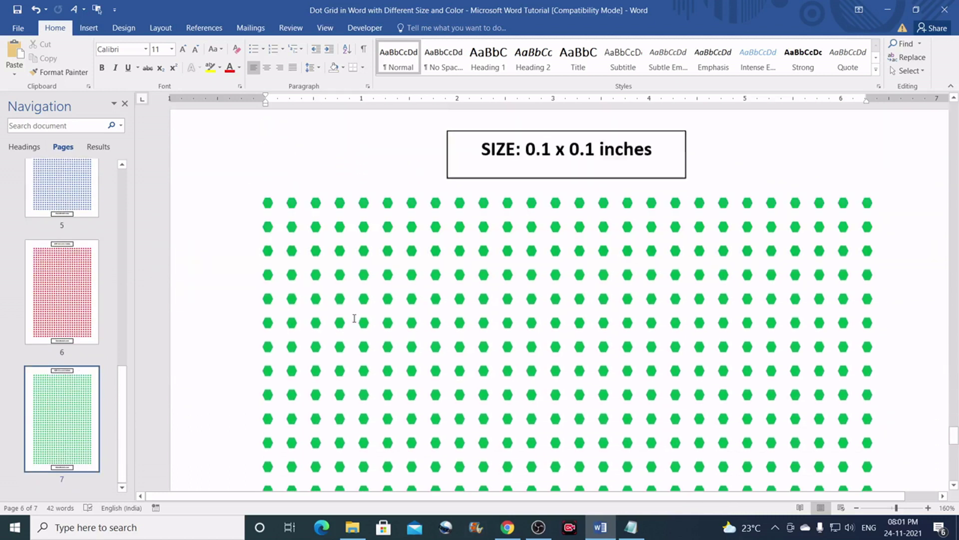
scroll(354, 318, "down", 5)
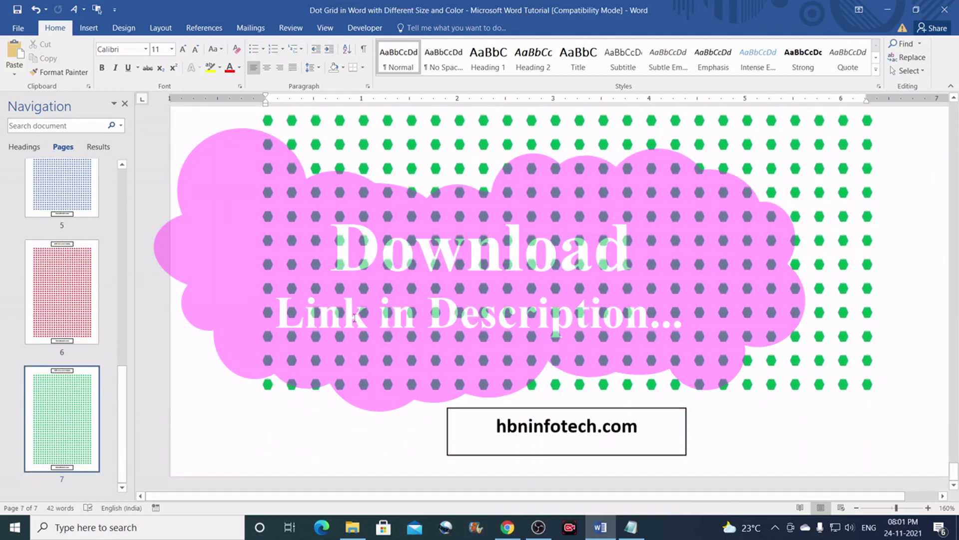
scroll(70, 233, "up", 10)
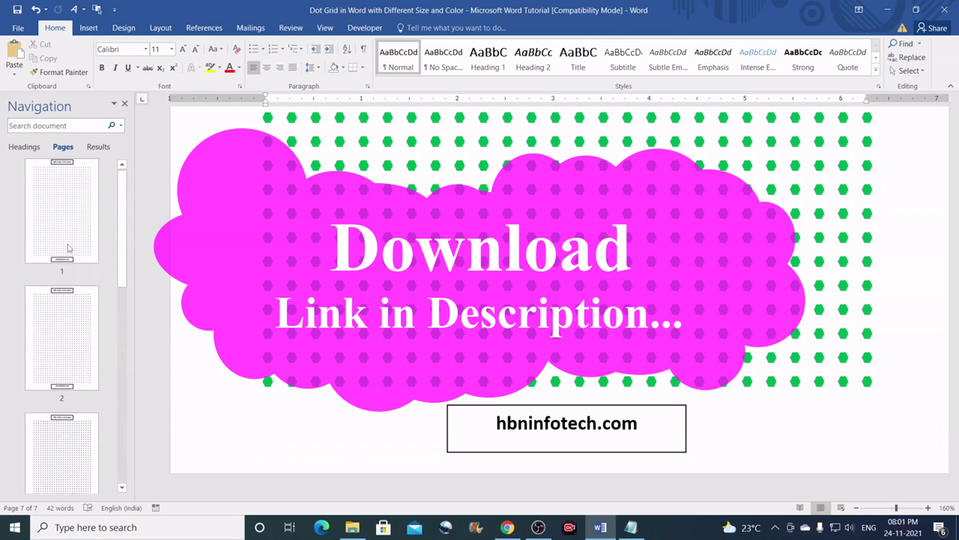
left_click(70, 233)
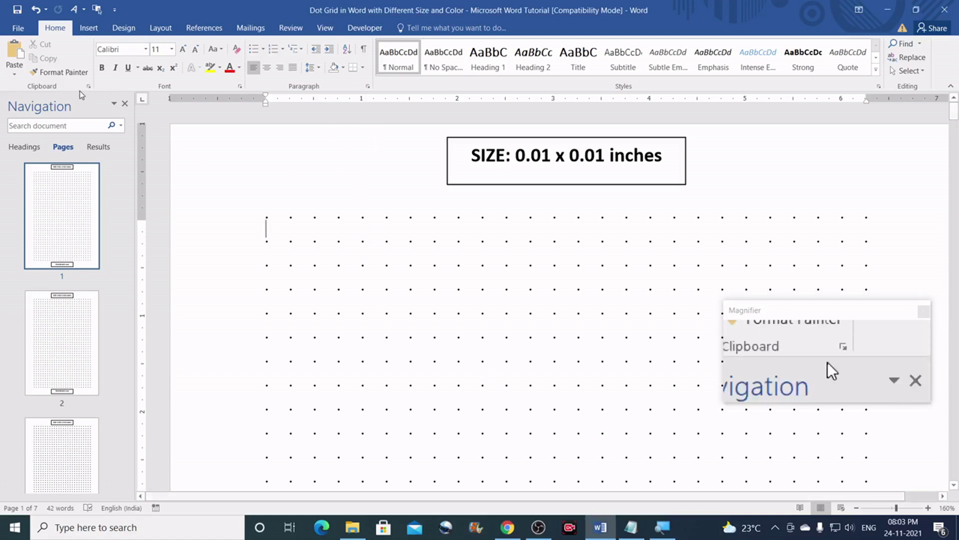
Create a new blank document
left_click(23, 30)
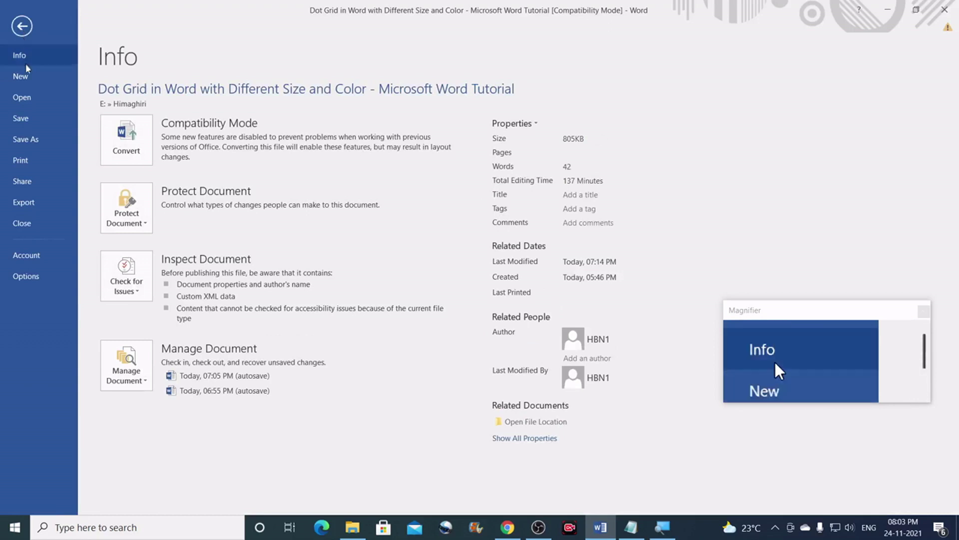
left_click(21, 84)
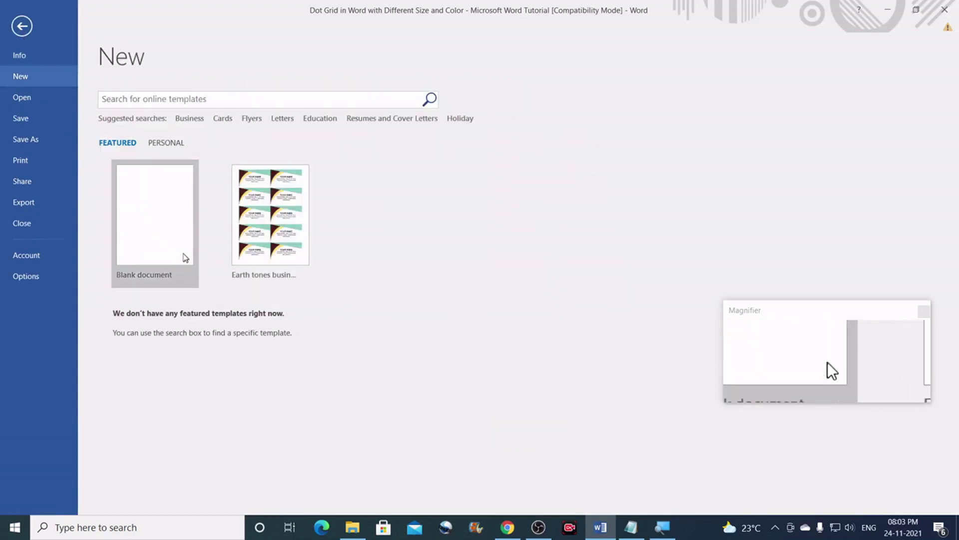
left_click(159, 237)
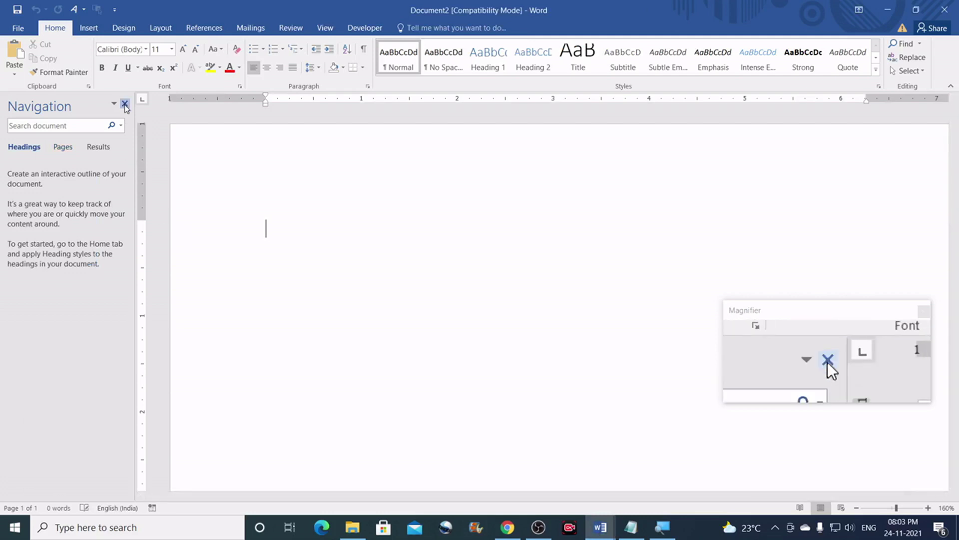
Close the Navigation pane and display the gridlines on the page
left_click(125, 103)
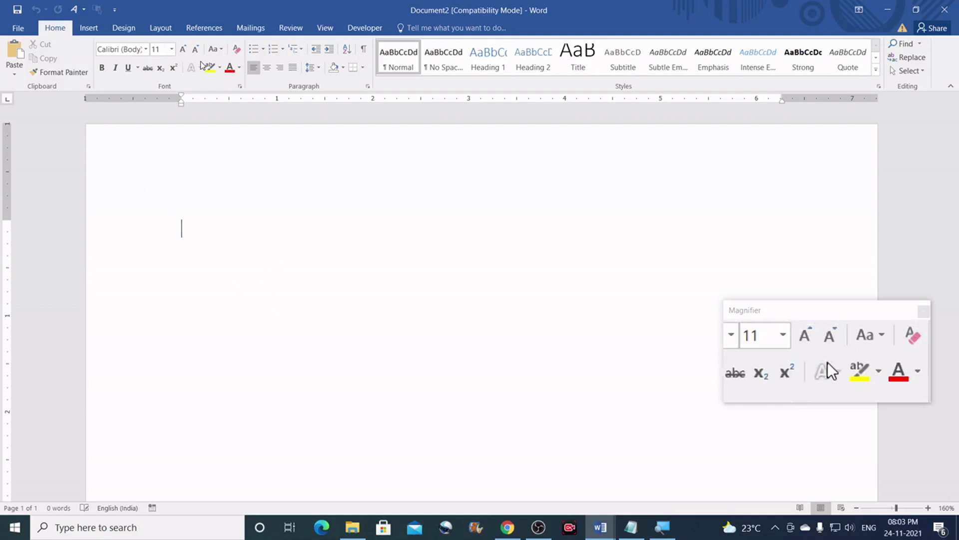
left_click(325, 28)
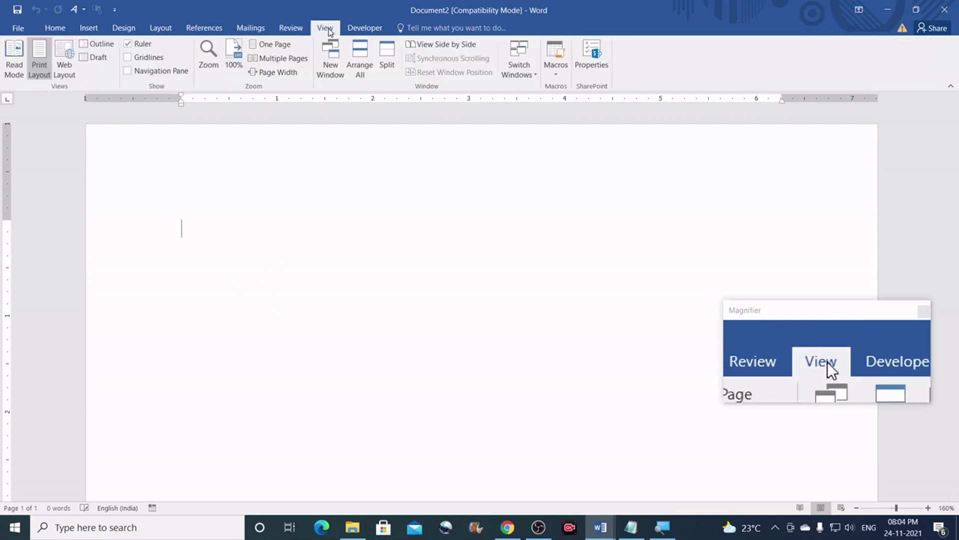
left_click(129, 59)
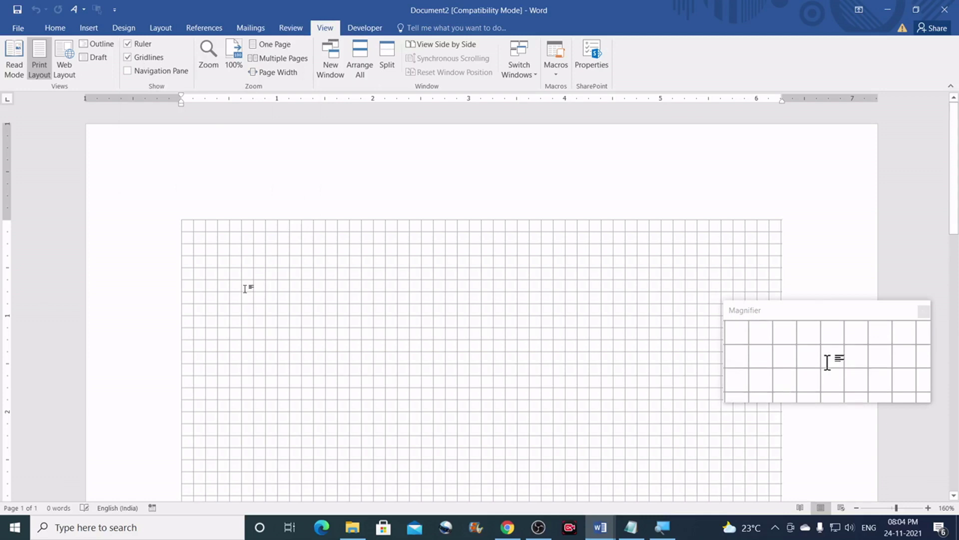
Draw a small circle about 0.13 inch across within the grid, near its top-left corner
left_click(87, 29)
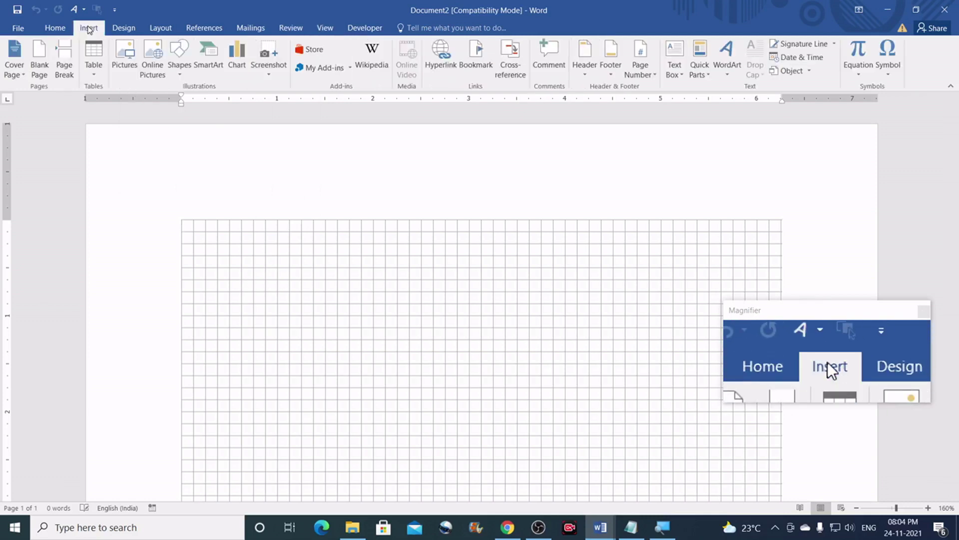
left_click(185, 75)
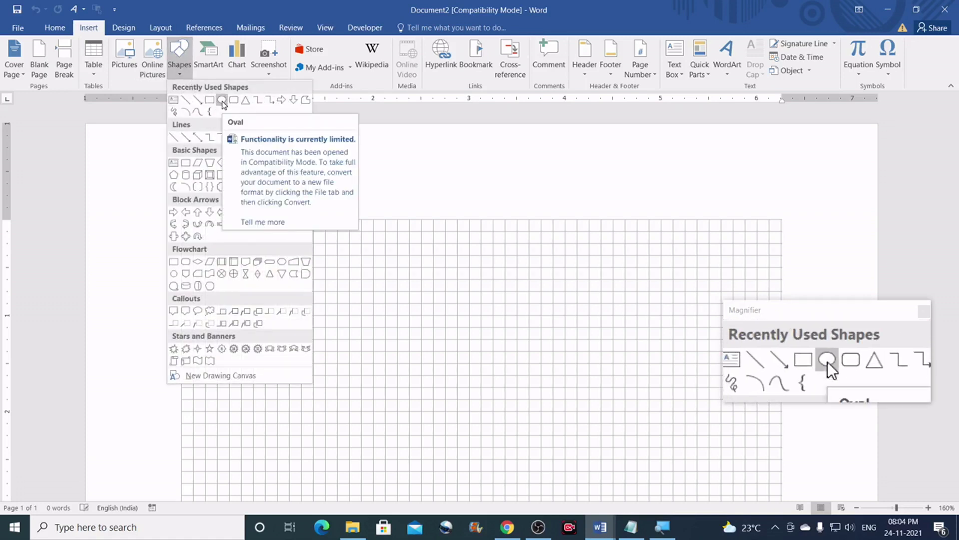
left_click(222, 102)
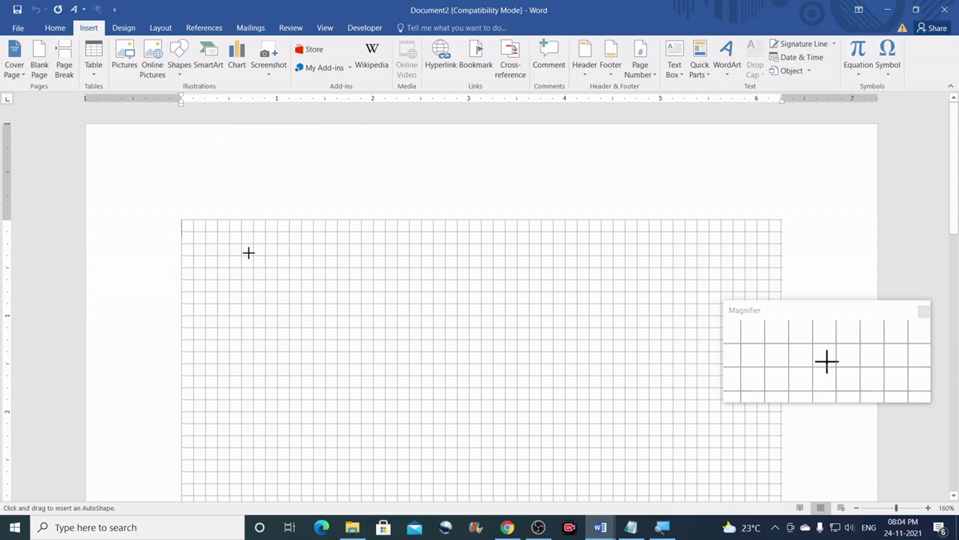
left_click_drag(240, 242, 255, 256)
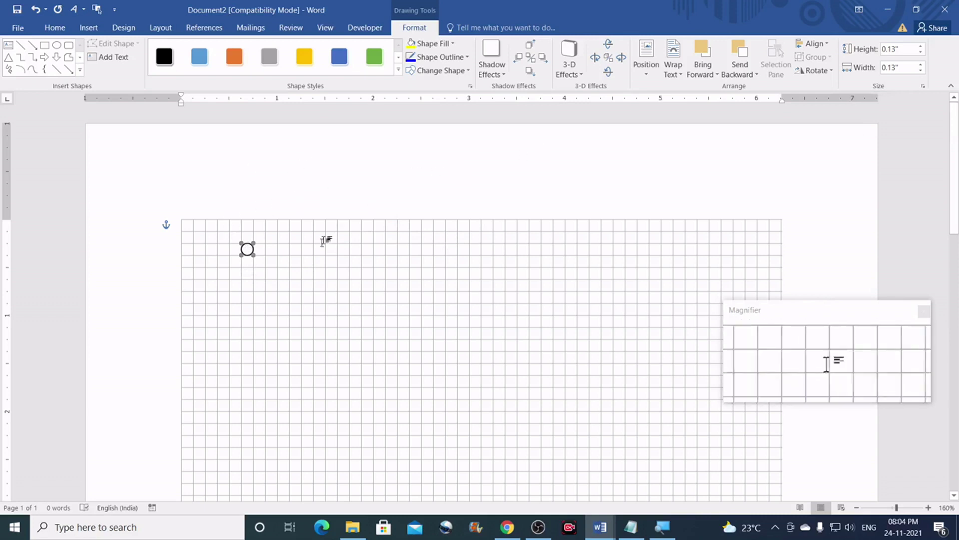
left_click(311, 181)
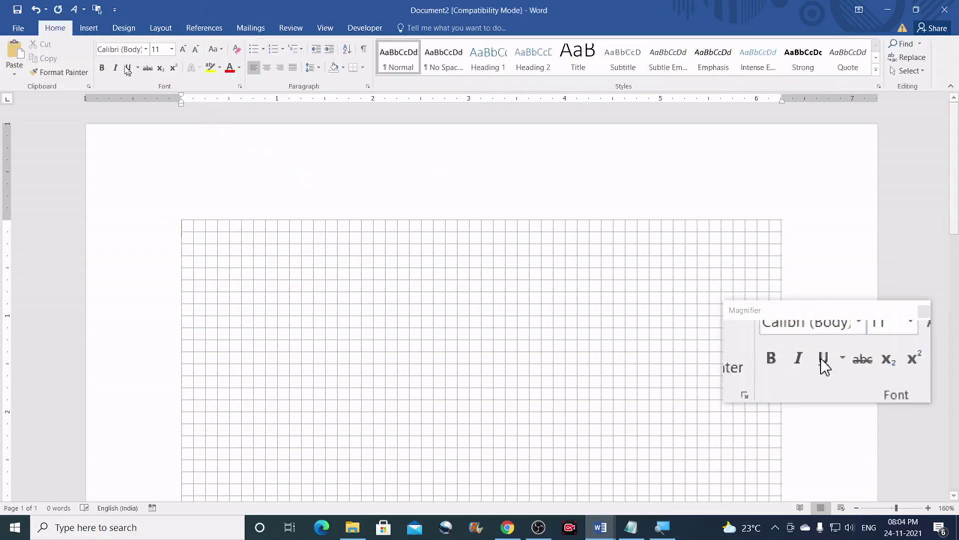
Draw a circle about 0.25 inch across with the Oval shape in the top margin above the grid
left_click(88, 28)
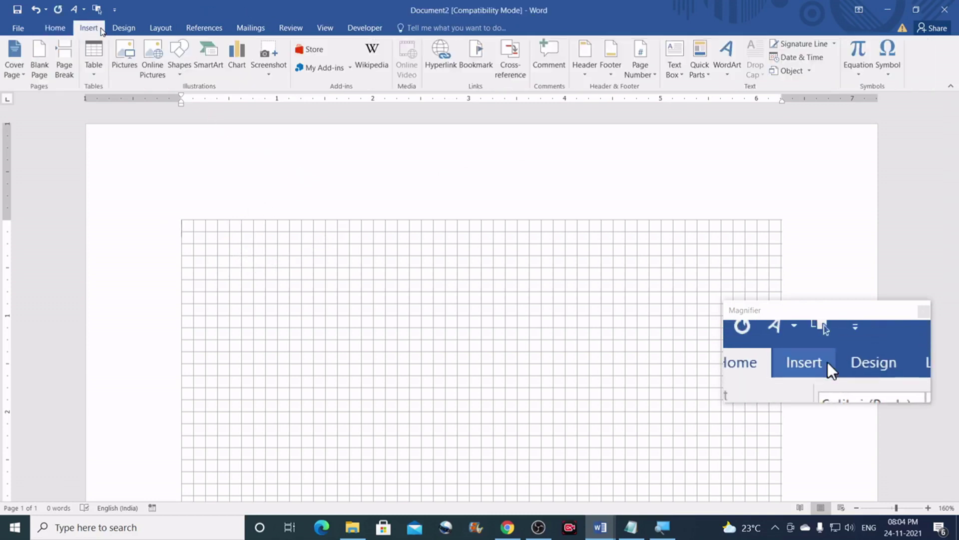
left_click(180, 70)
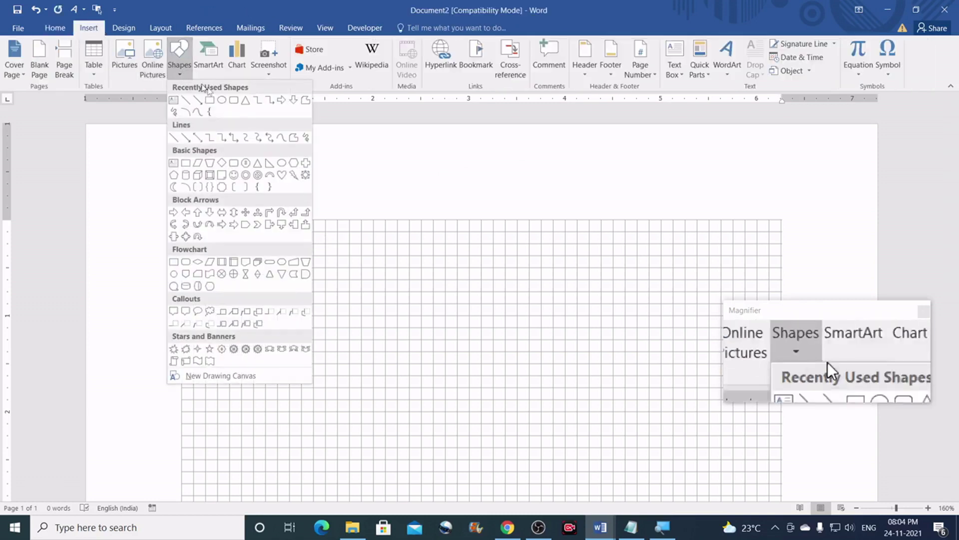
left_click(281, 162)
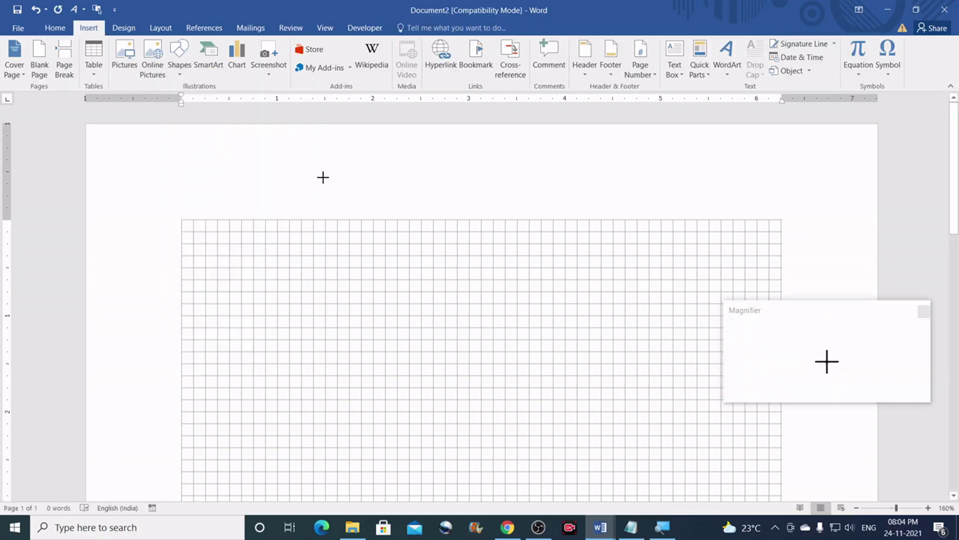
left_click_drag(328, 183, 326, 184)
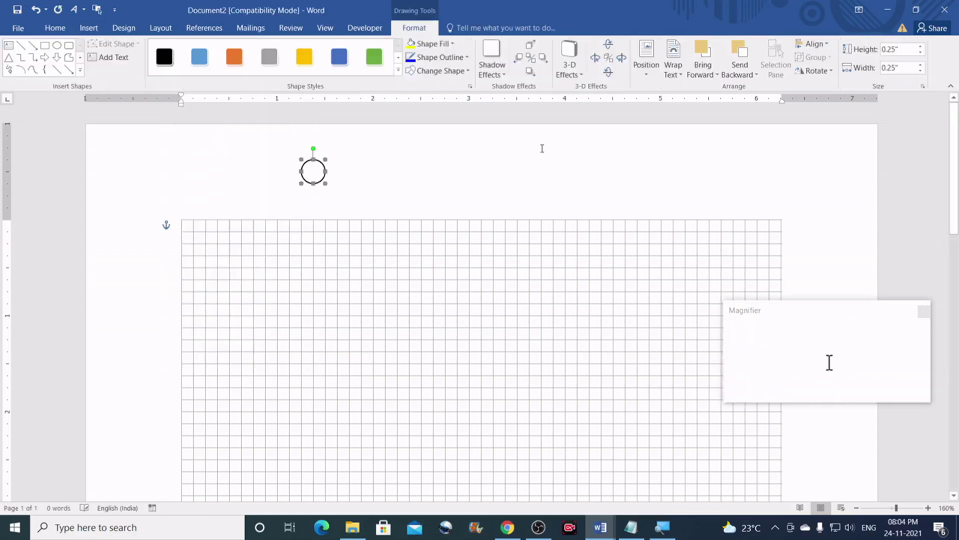
Set the circle's height and width to 0.13 inch and move it into the grid's top-left cell
left_click(903, 49)
type("0.13")
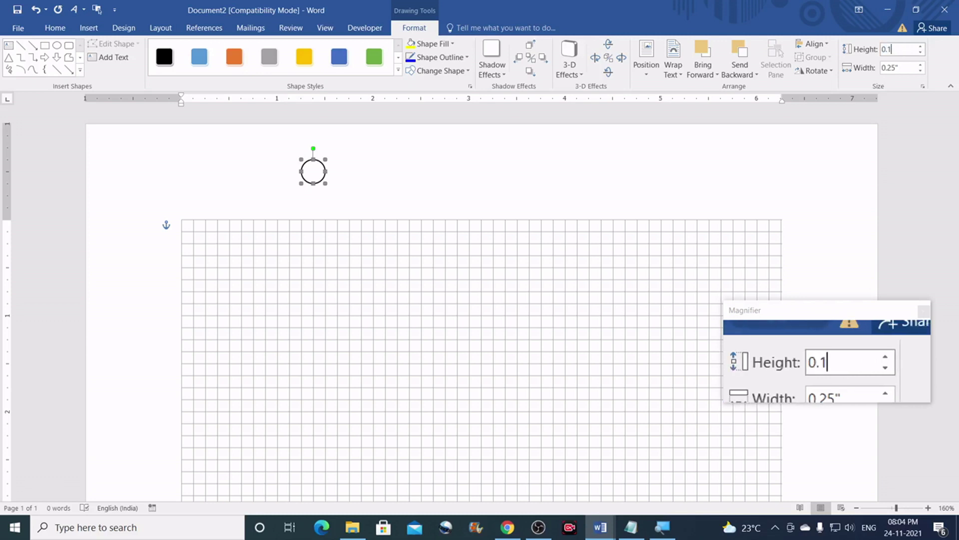
left_click(903, 66)
type("0.13")
key("Return")
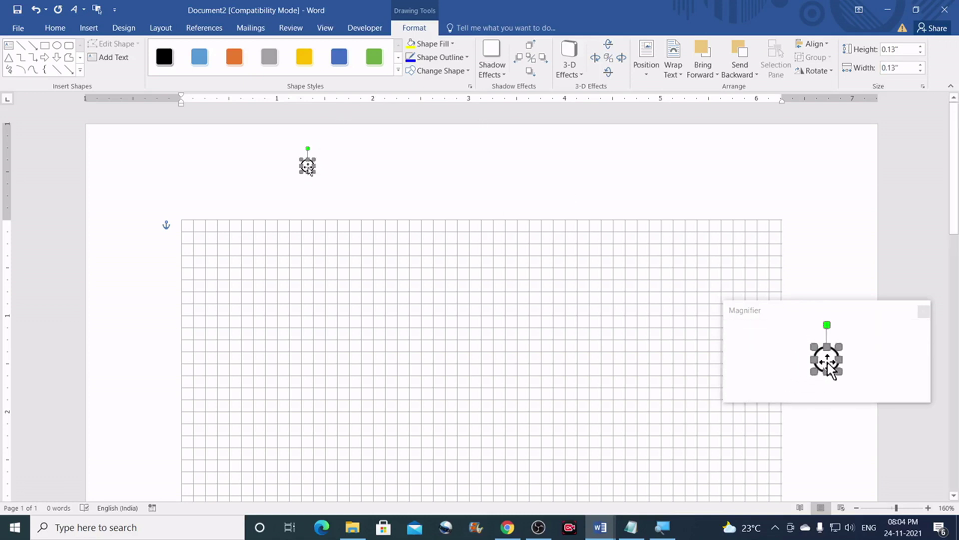
left_click_drag(280, 182, 188, 231)
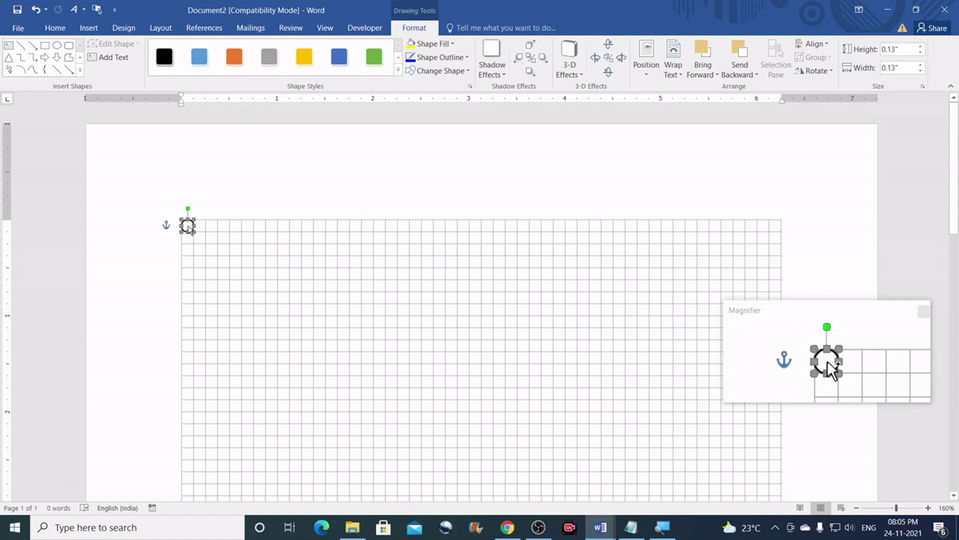
Copy the circle into every second cell along the grid's first row, from the left margin to just past the right margin
left_click_drag(190, 228, 215, 229)
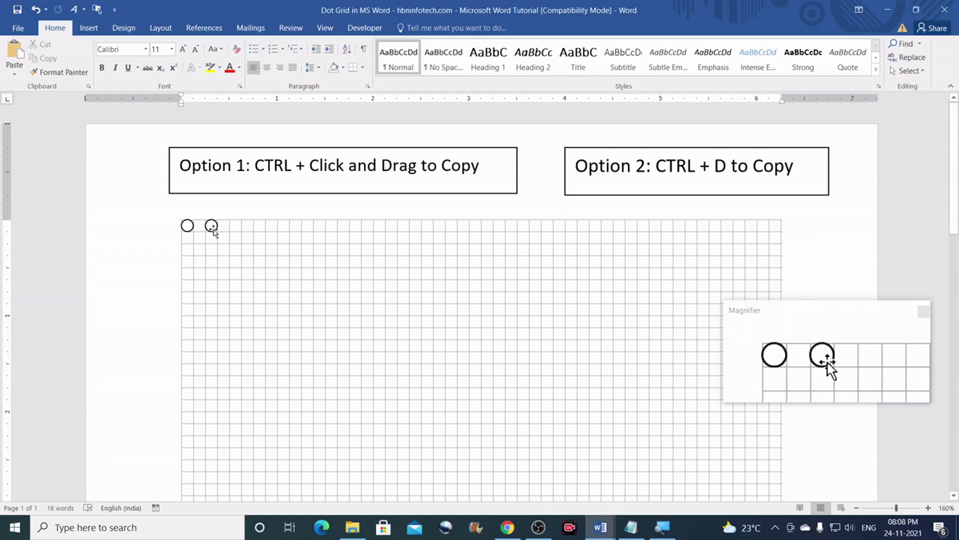
left_click(212, 228)
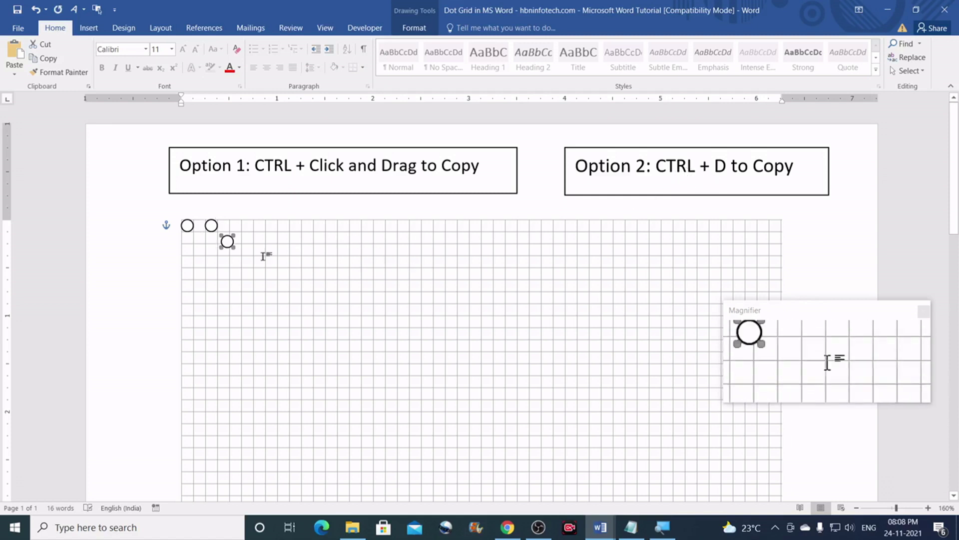
left_click_drag(227, 241, 236, 225)
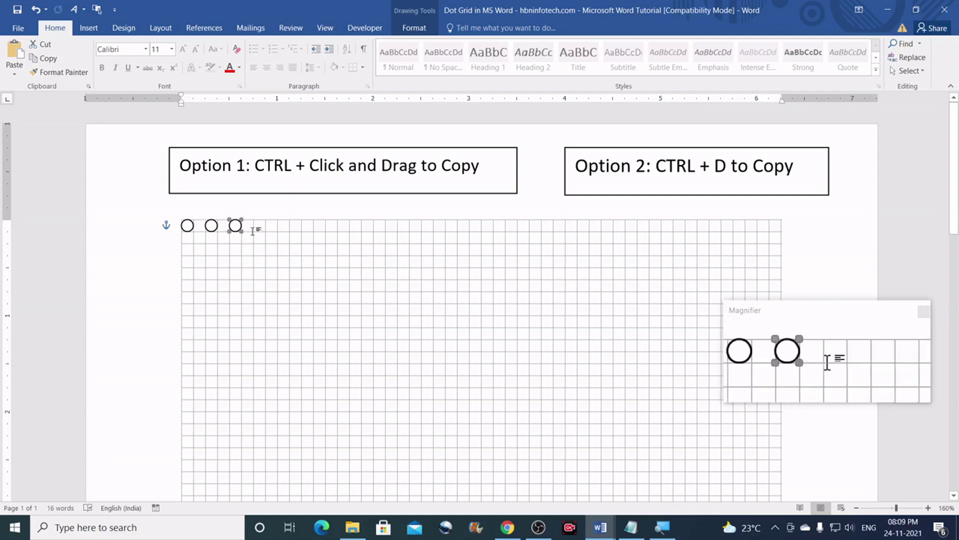
left_click_drag(238, 228, 260, 224)
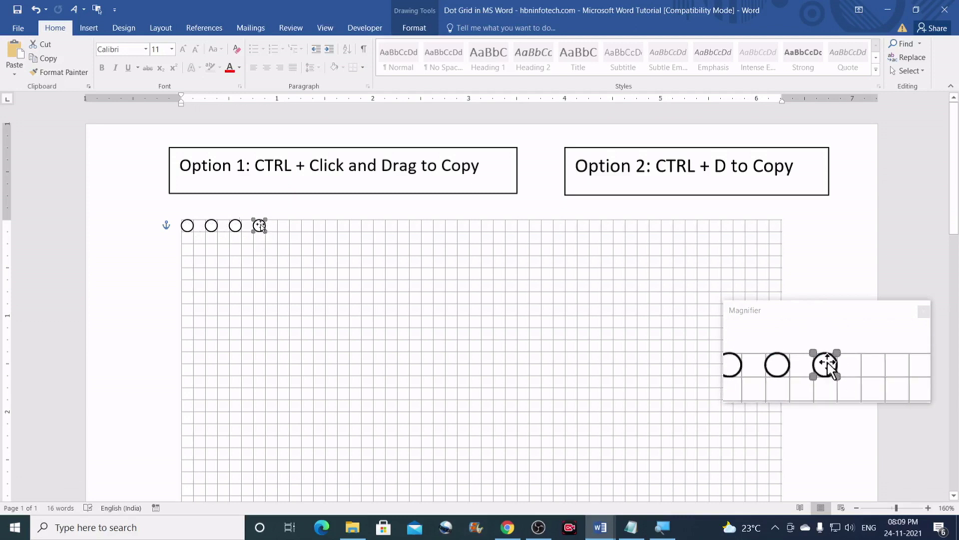
left_click_drag(261, 226, 283, 225)
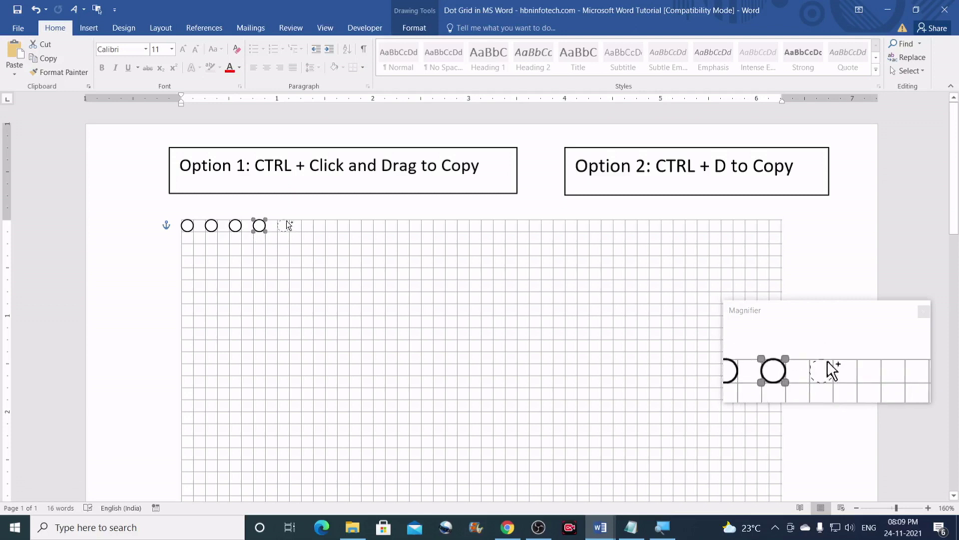
key("ctrl+d")
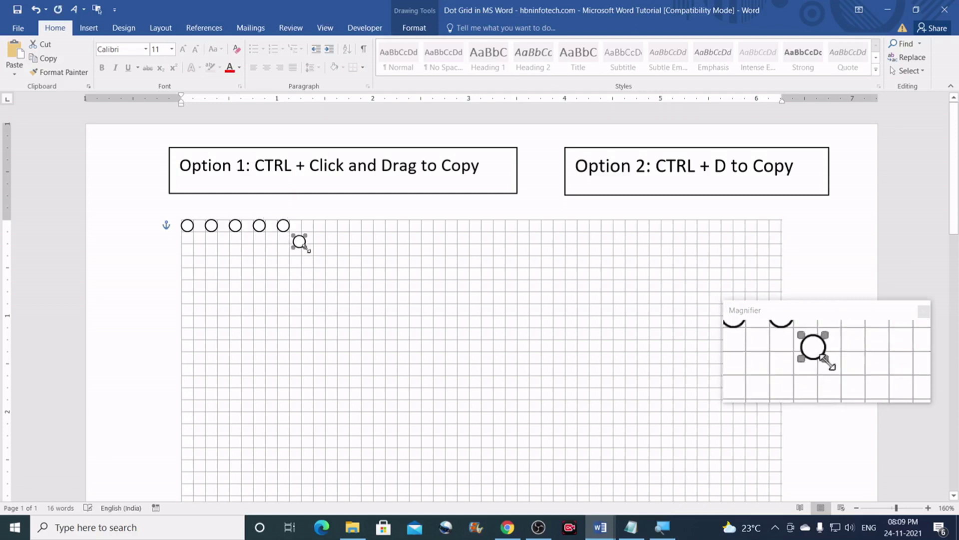
left_click_drag(299, 242, 307, 226)
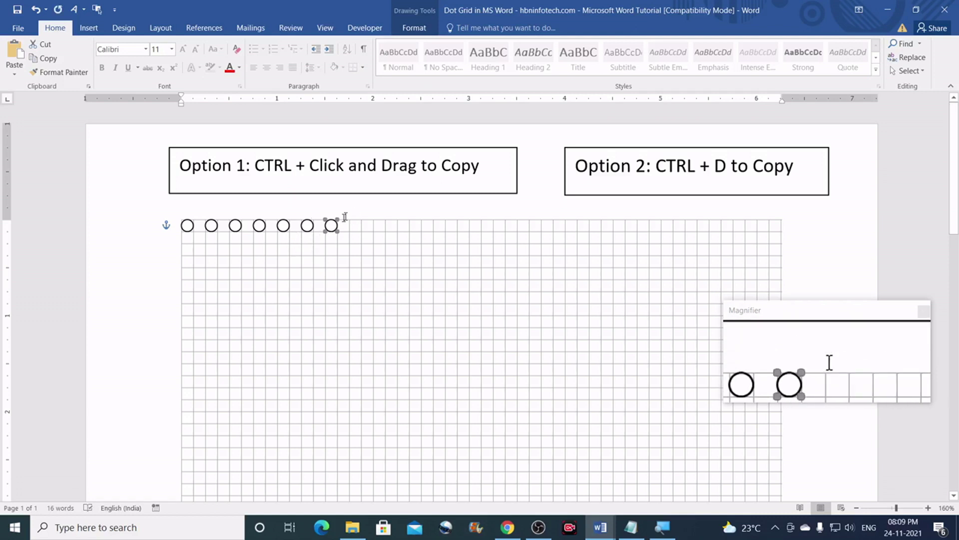
left_click_drag(333, 228, 353, 229)
key("ctrl+d")
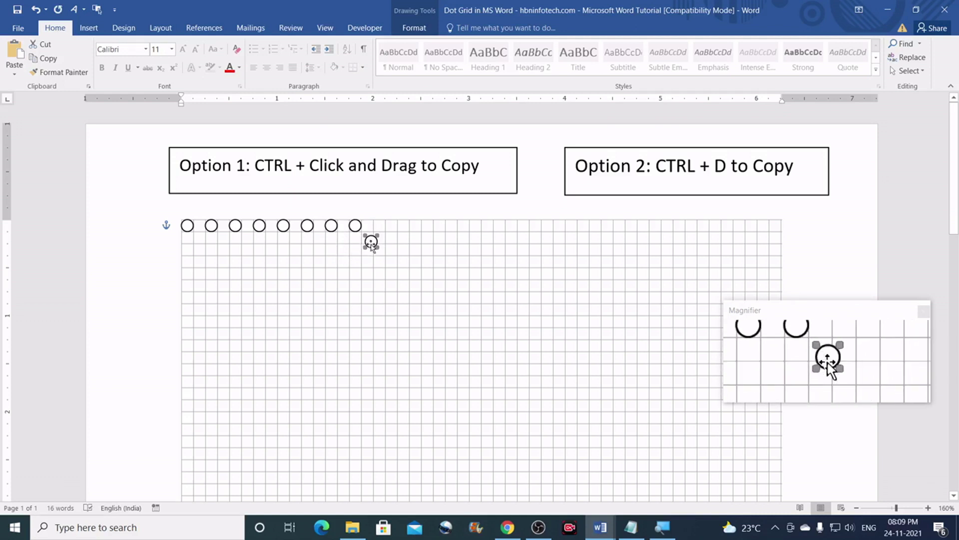
left_click_drag(371, 244, 379, 225)
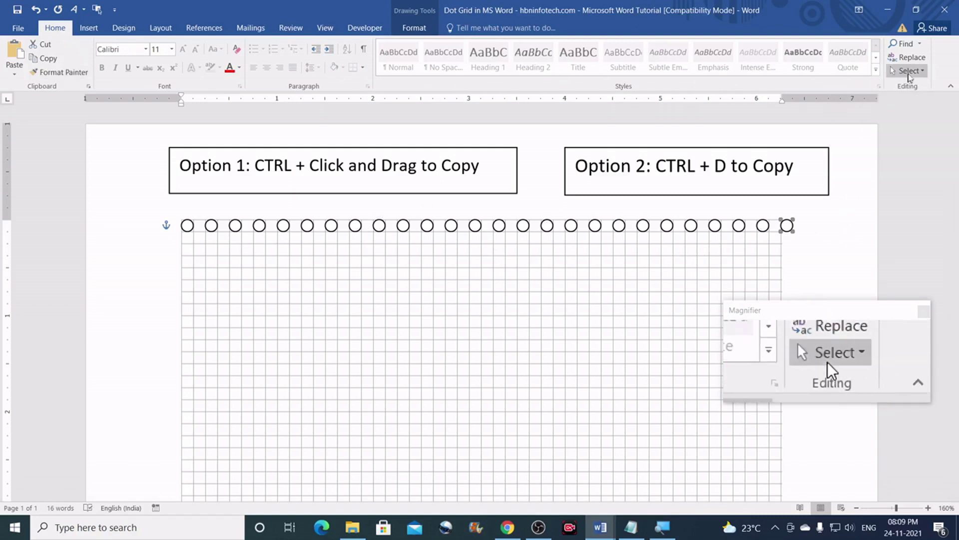
Select all the circles in the first row with Select Objects and group them into one object
left_click(917, 73)
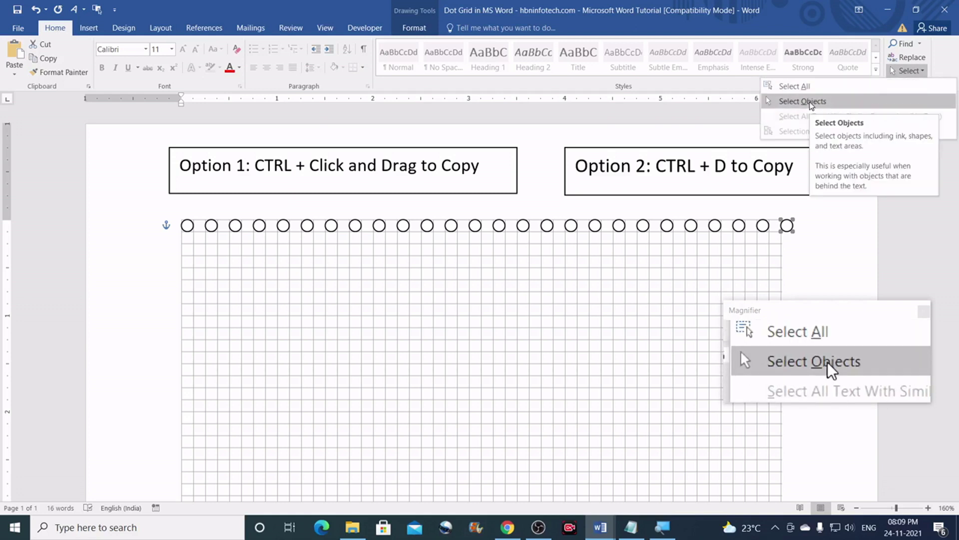
left_click(810, 104)
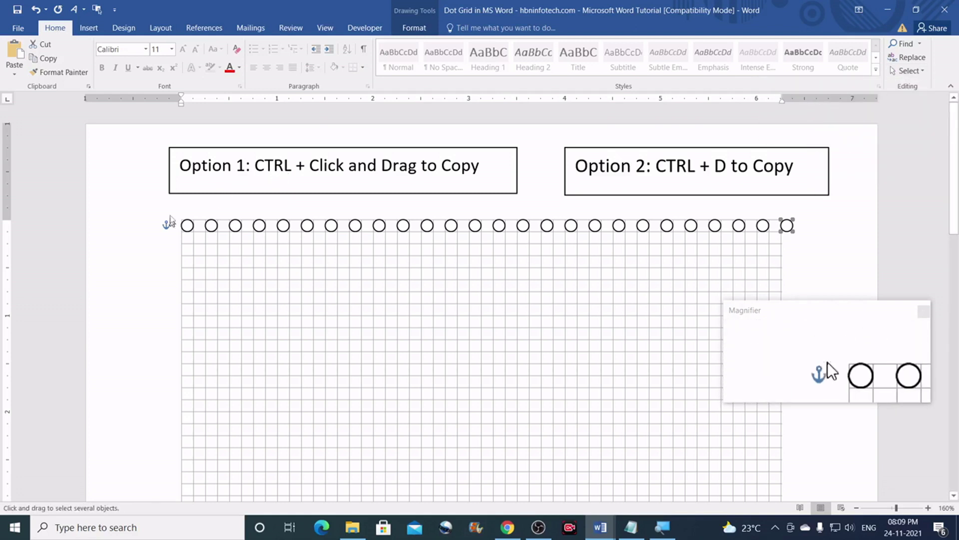
mouse_move(176, 214)
left_mouse_down()
mouse_move(537, 283)
mouse_move(735, 272)
mouse_move(815, 260)
mouse_move(817, 248)
left_mouse_up()
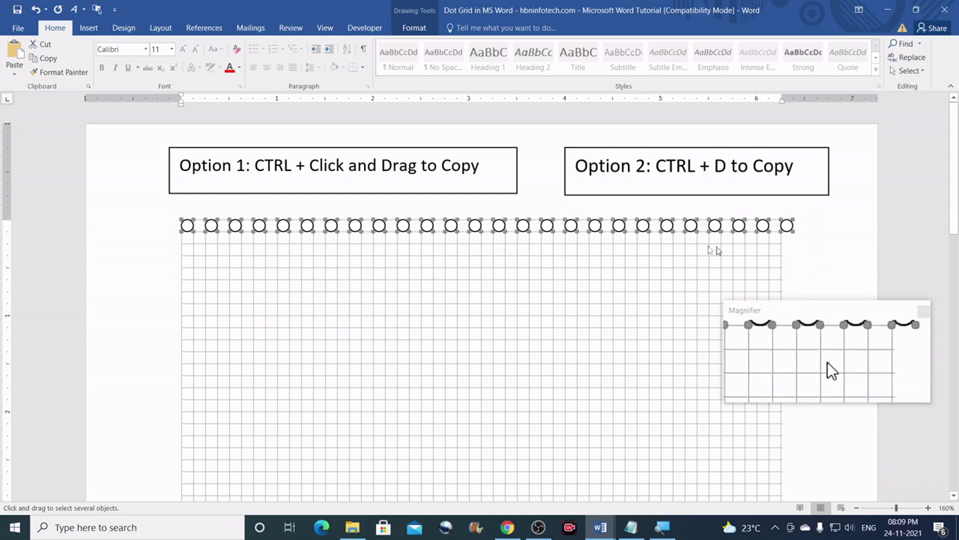
left_click(407, 28)
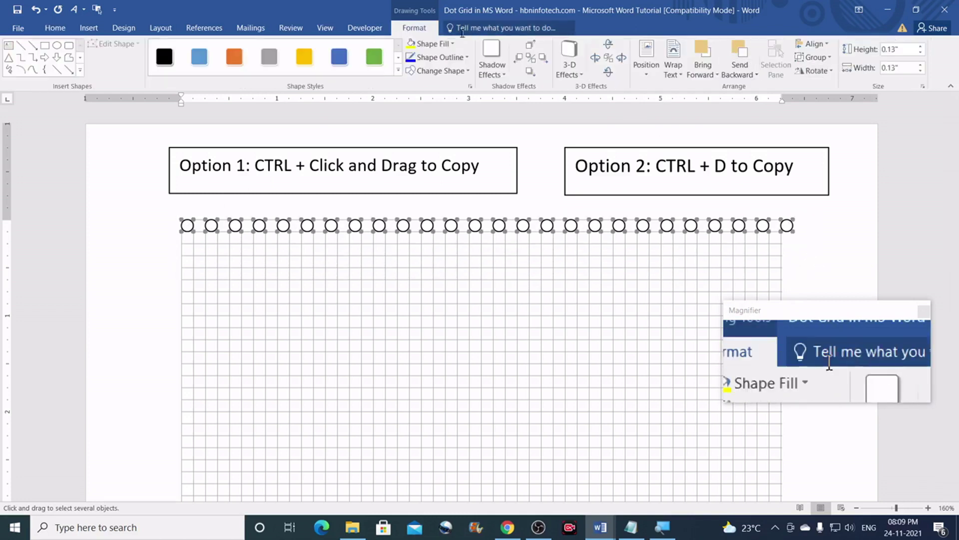
left_click(820, 57)
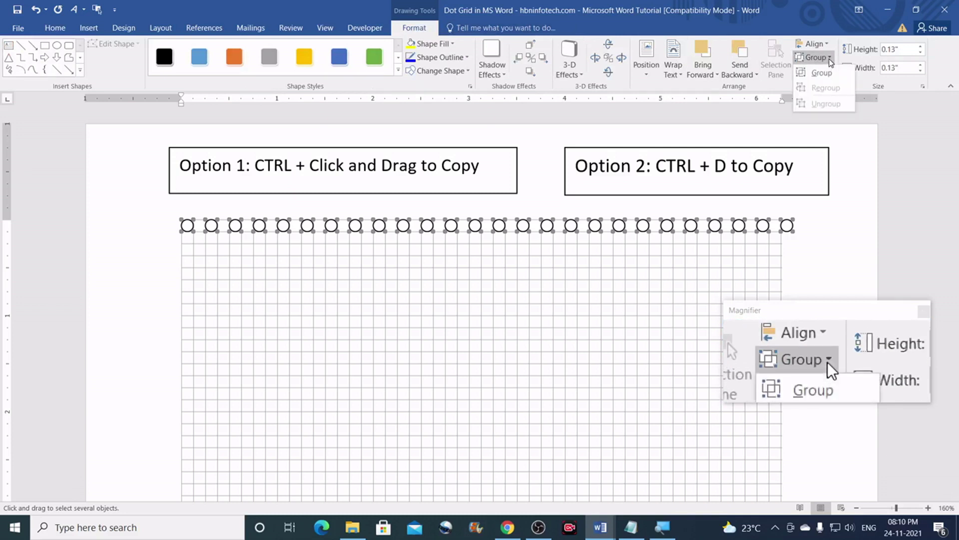
left_click(824, 74)
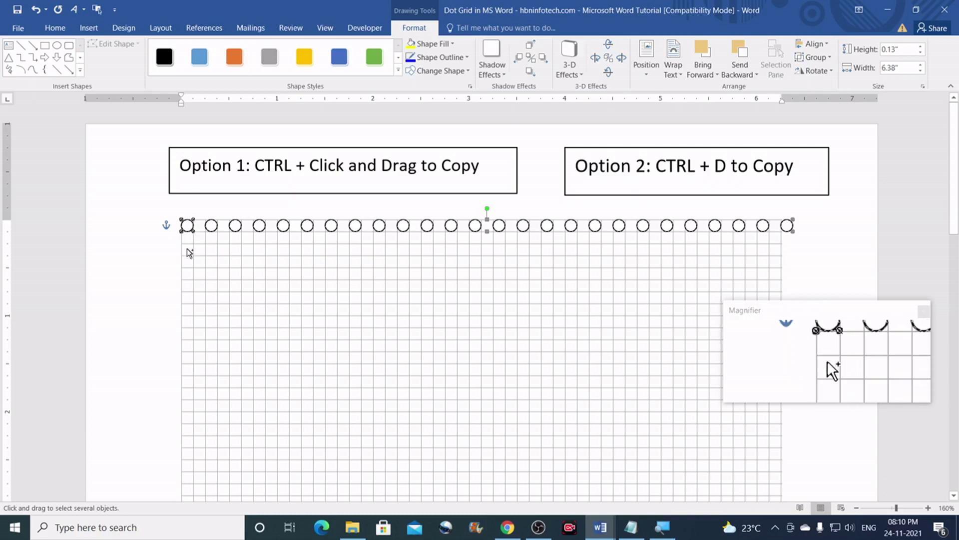
Copy the grouped row twice below itself, aligned with the first row and leaving one empty grid row between copies
left_click_drag(194, 257, 198, 246)
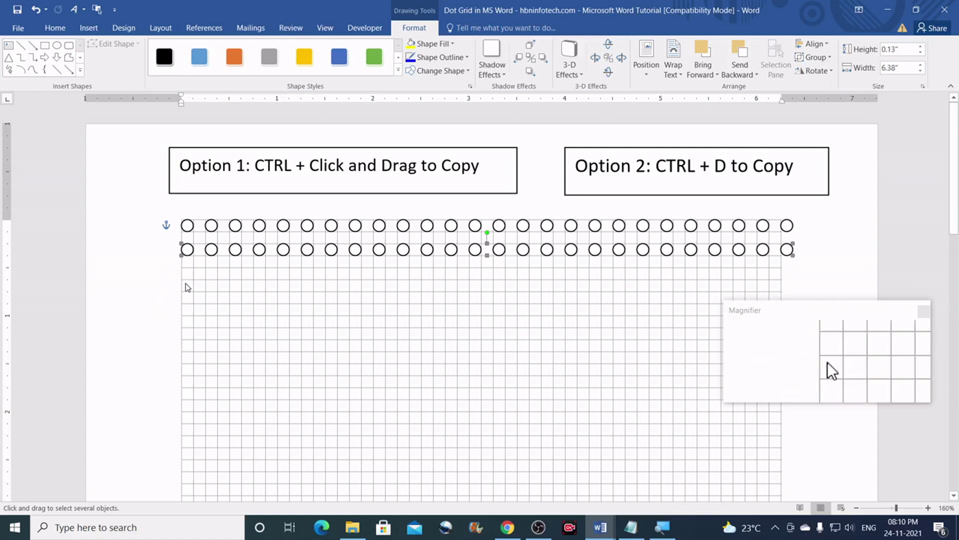
key("ctrl+d")
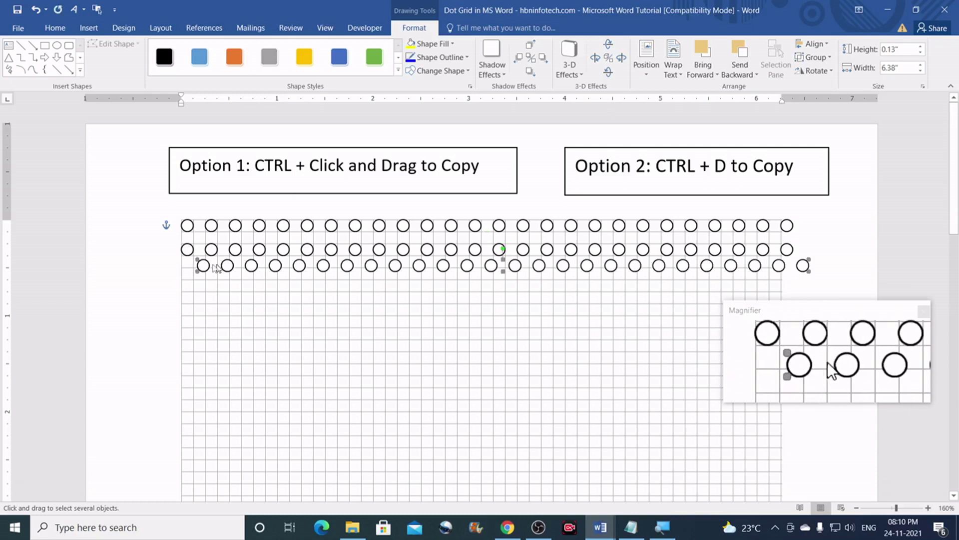
left_click_drag(204, 267, 188, 274)
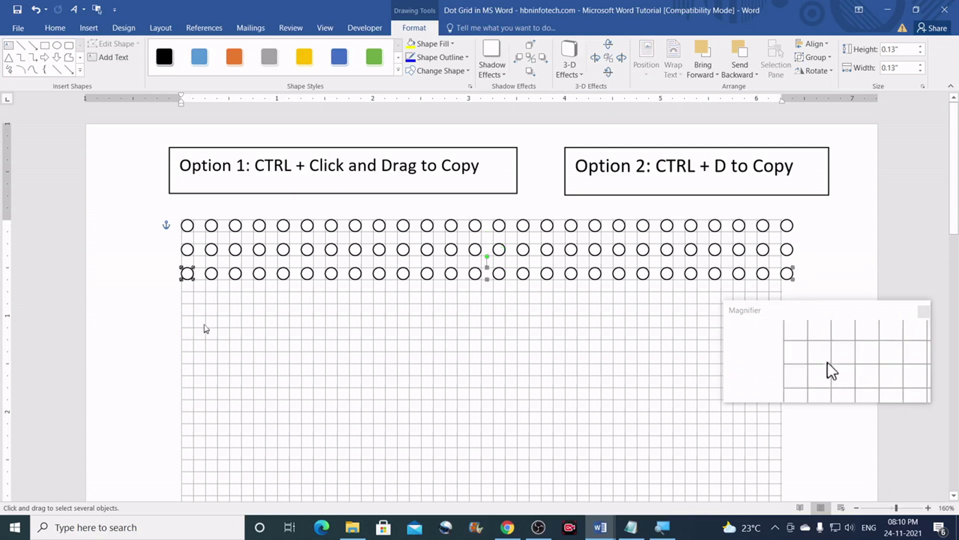
Copy the three circle rows as a block below themselves, and copy the resulting six rows below again at the same spacing
left_click(175, 212)
mouse_move(173, 210)
left_mouse_down()
mouse_move(360, 295)
mouse_move(651, 311)
mouse_move(819, 301)
left_mouse_up()
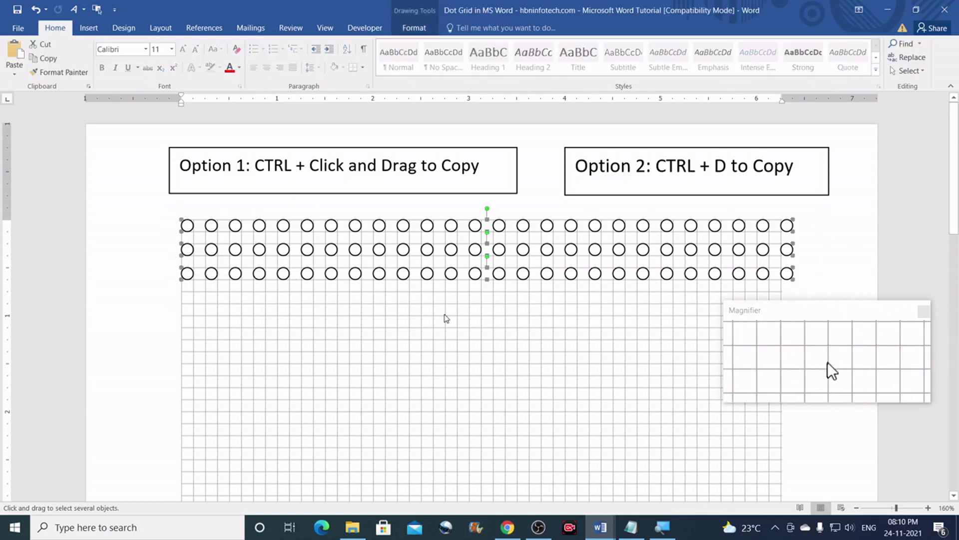
left_click_drag(187, 226, 186, 298)
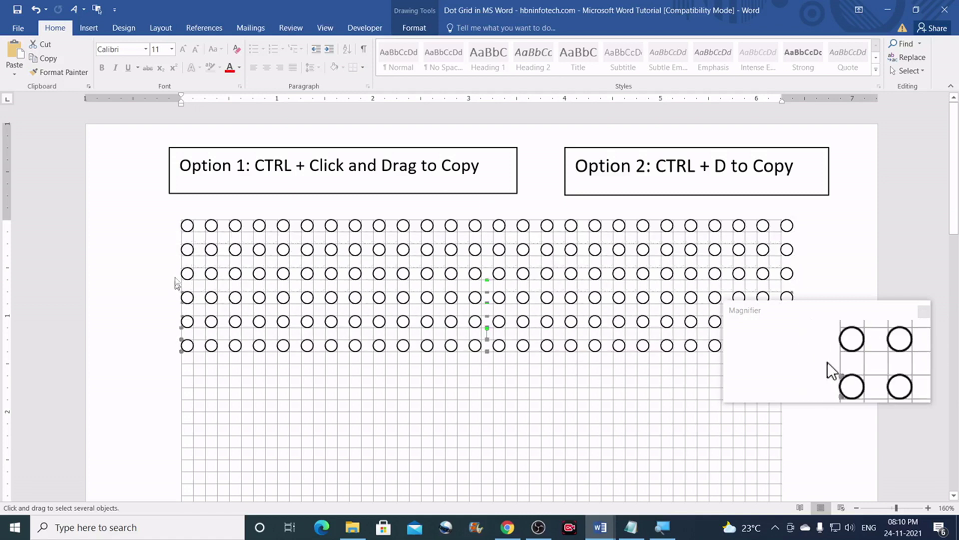
left_click_drag(172, 211, 799, 365)
scroll(402, 342, "down", 3)
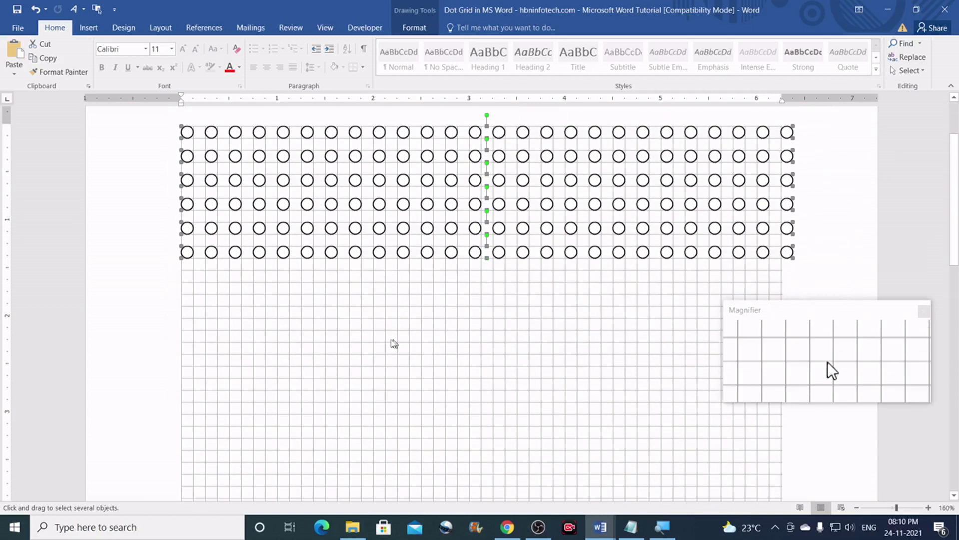
left_click_drag(188, 253, 186, 403)
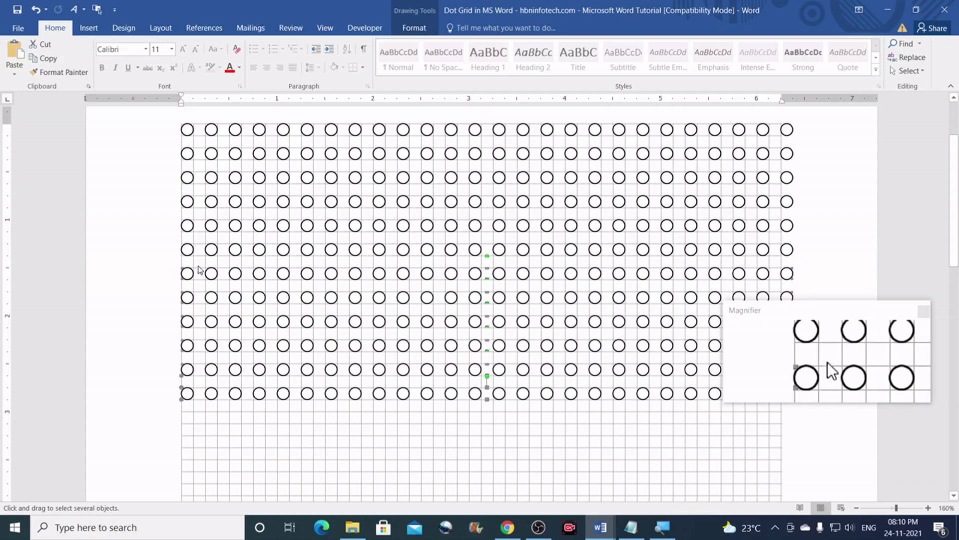
Keep copying the block of six circle rows down the page at the same spacing until only the last few grid lines remain empty
scroll(227, 313, "down", 3)
scroll(226, 313, "down", 2)
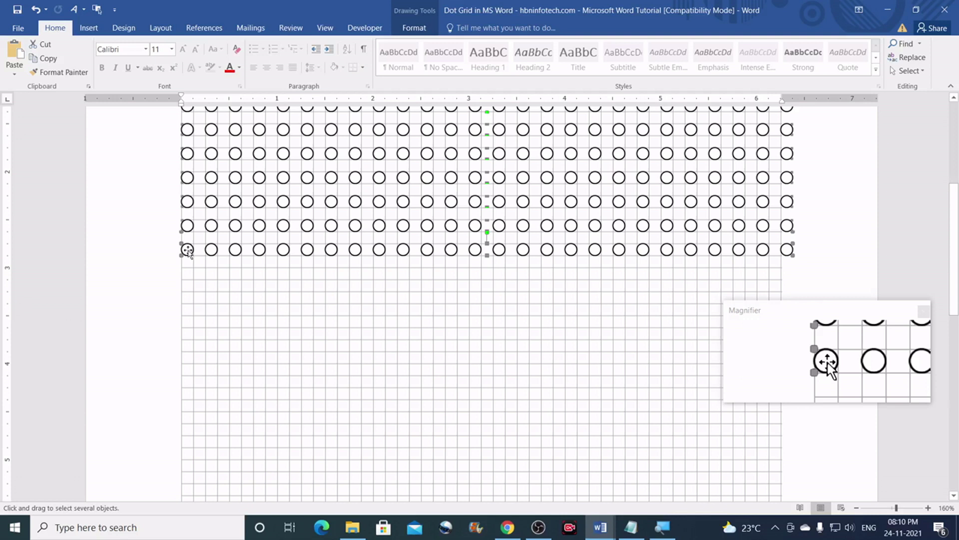
scroll(189, 247, "down", 2)
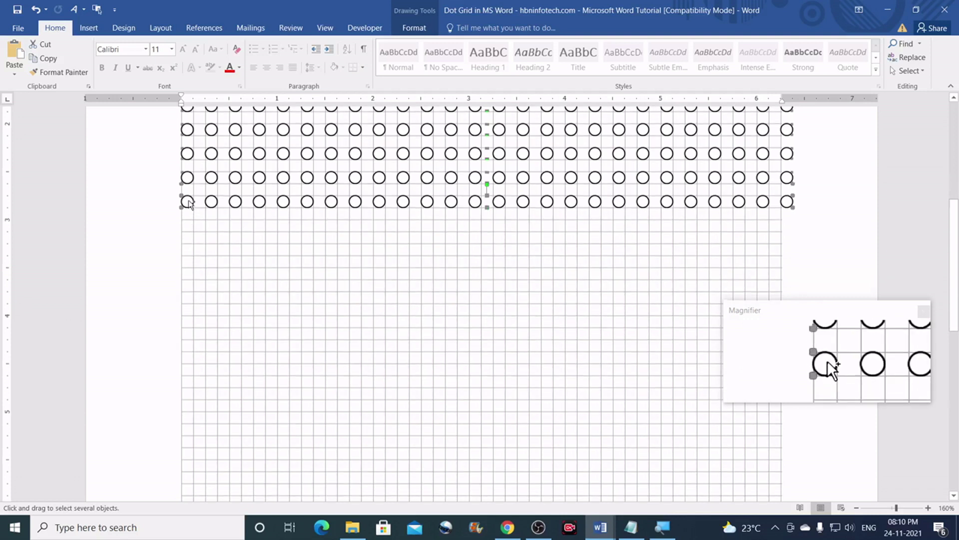
left_click_drag(195, 300, 197, 337)
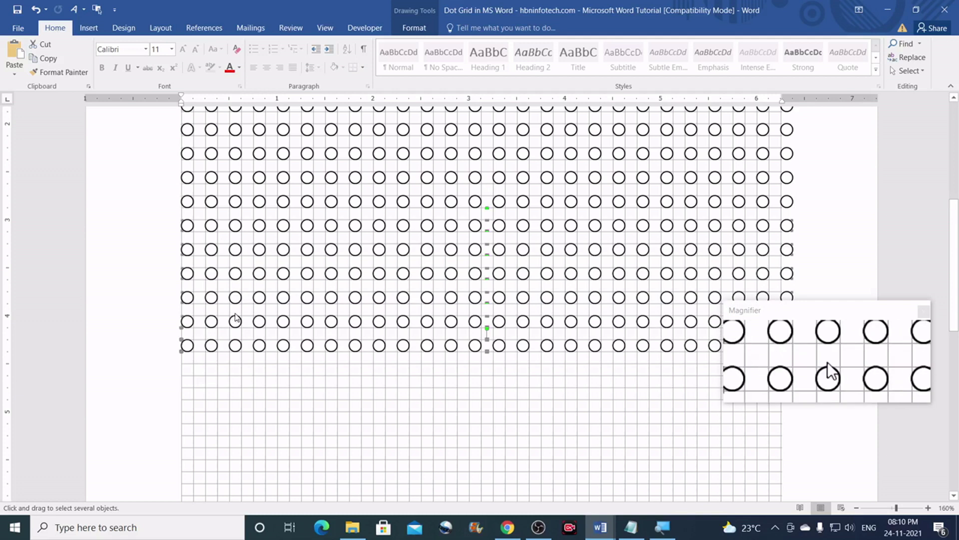
scroll(235, 317, "down", 5)
left_click_drag(189, 204, 197, 339)
scroll(203, 332, "down", 6)
left_click_drag(189, 156, 191, 305)
scroll(190, 304, "down", 3)
left_click_drag(187, 196, 185, 344)
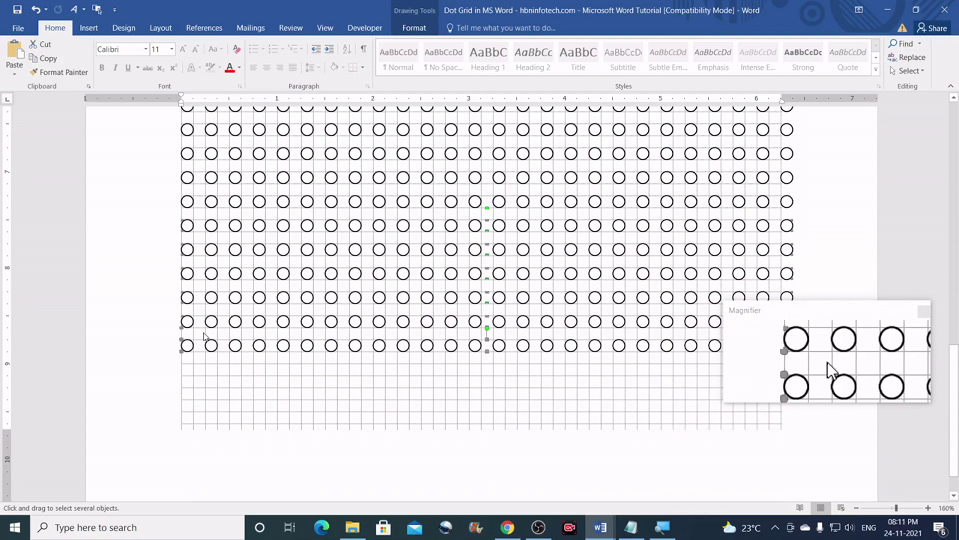
Select the last two circle rows and copy them twice to add four rows over the grid's bottom edge
left_click(161, 356)
scroll(167, 338, "down", 1)
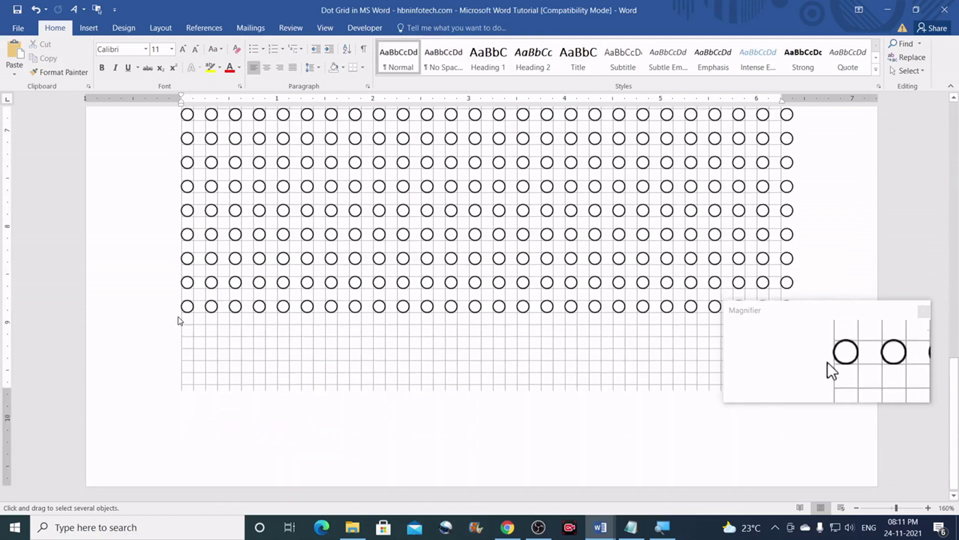
mouse_move(175, 277)
left_mouse_down()
mouse_move(232, 298)
mouse_move(350, 315)
mouse_move(815, 324)
left_mouse_up()
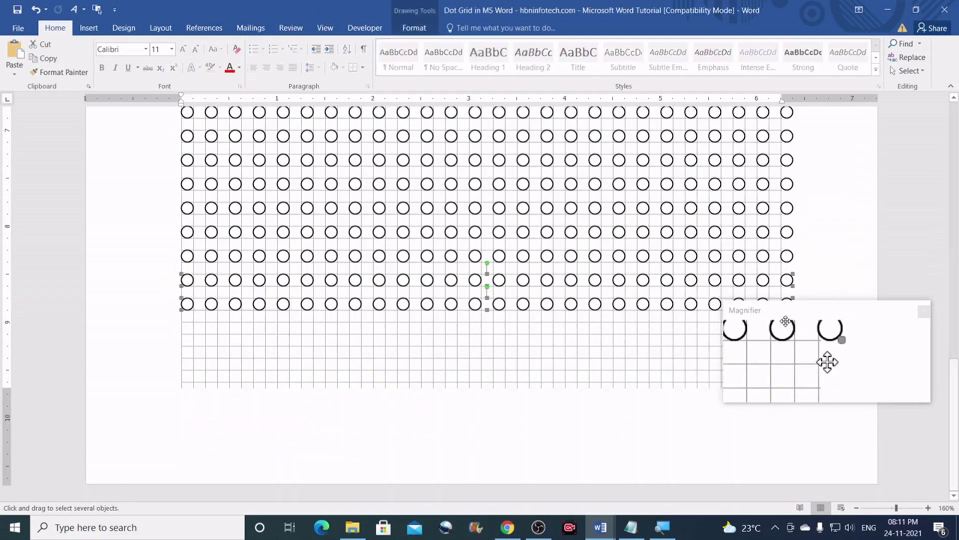
left_click_drag(189, 315, 188, 397)
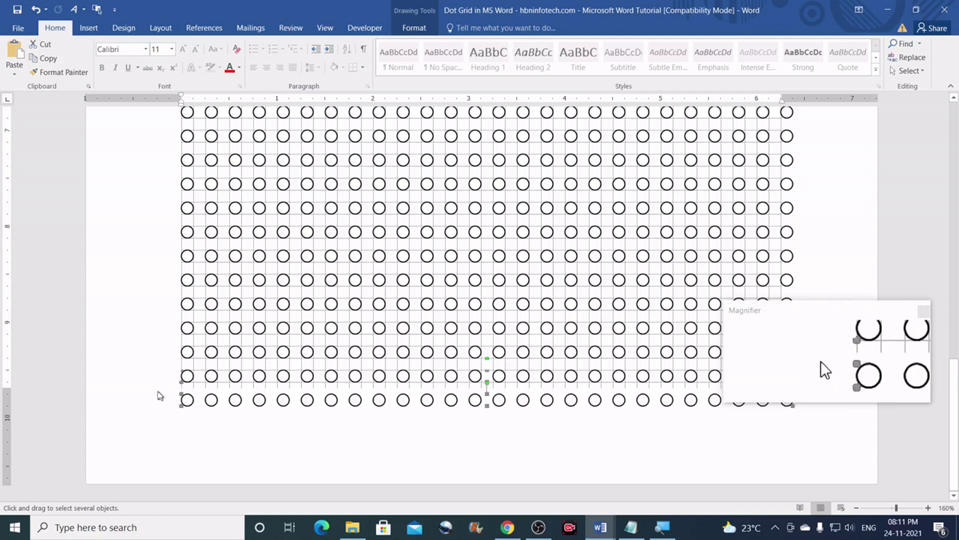
left_click(151, 385)
Select all the circle rows on the page and ungroup them into individual circles
scroll(135, 355, "up", 10)
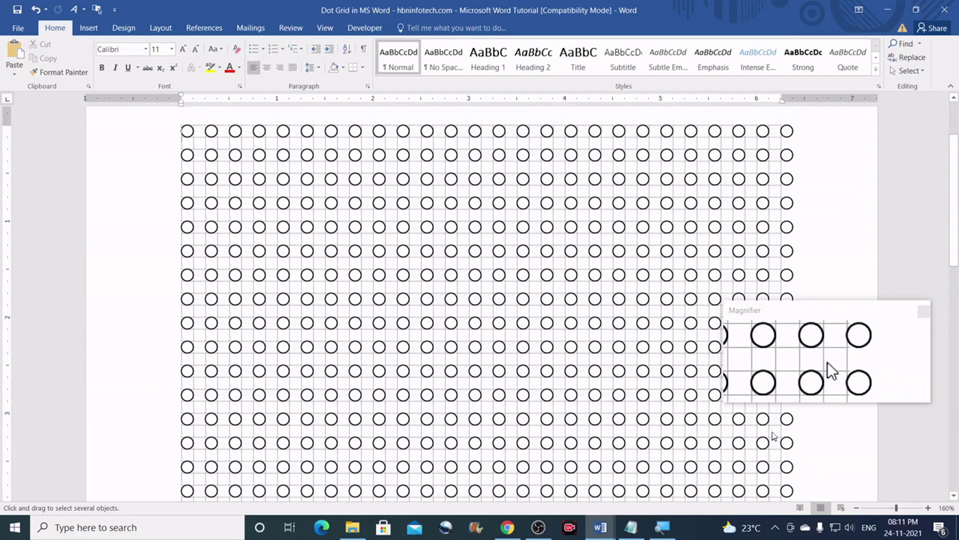
left_click(857, 508)
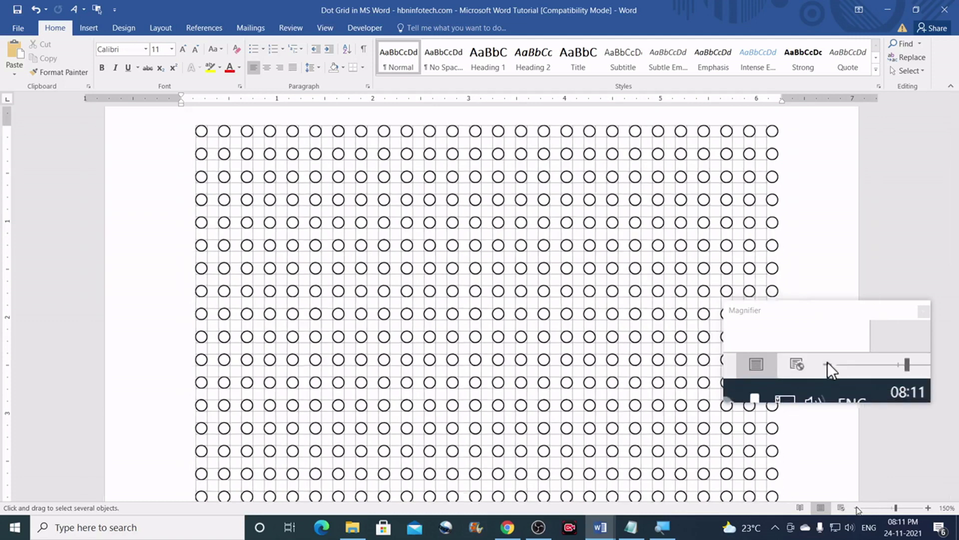
left_click(856, 508)
left_click(856, 507)
left_click(856, 507)
left_click(857, 507)
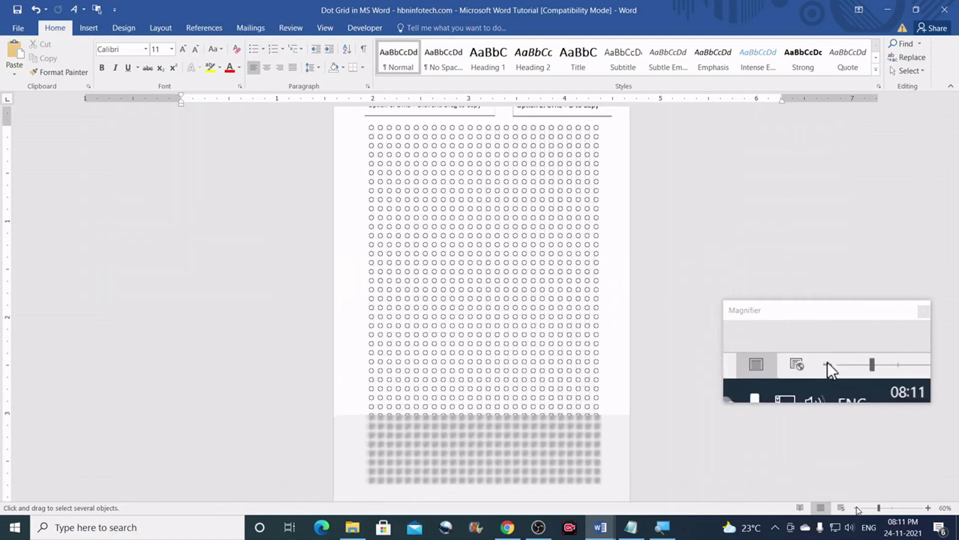
left_click(856, 508)
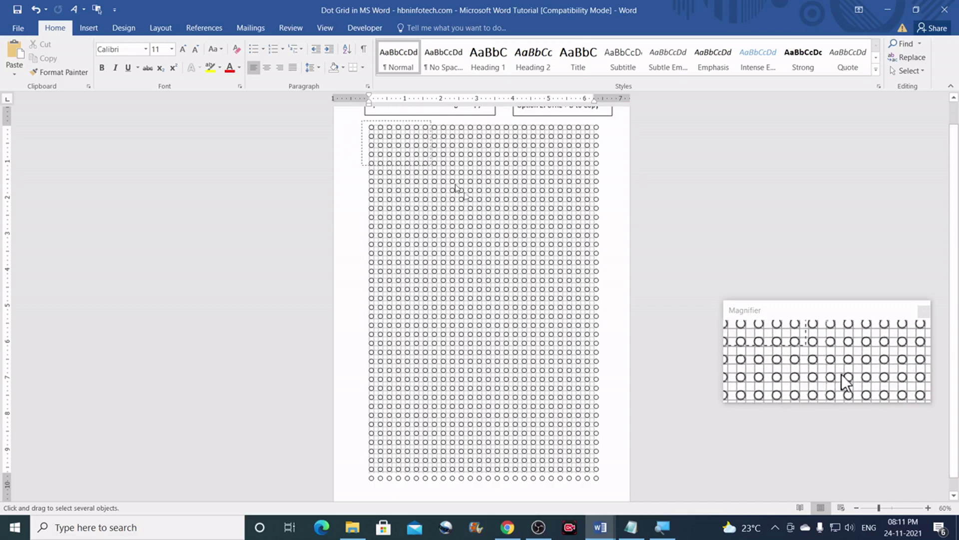
left_click_drag(605, 465, 606, 496)
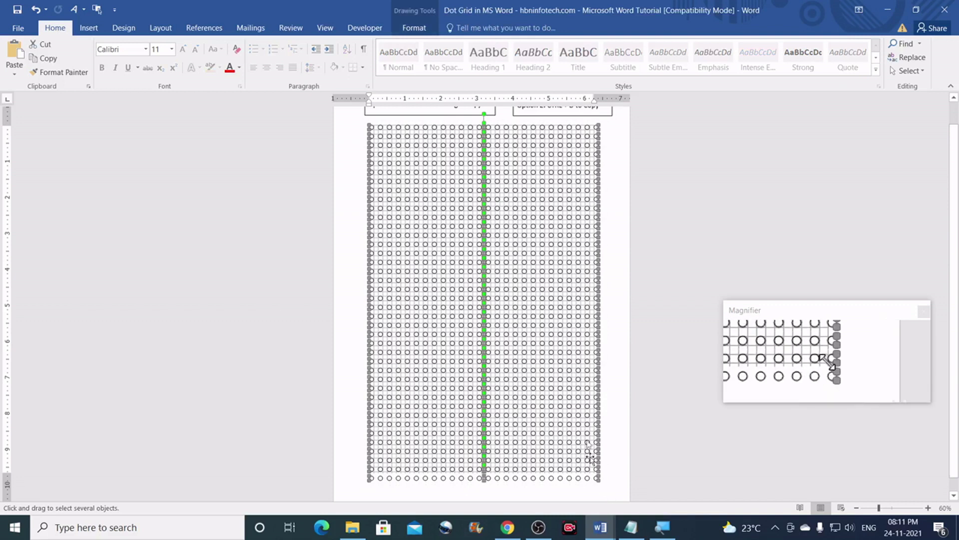
left_click(414, 28)
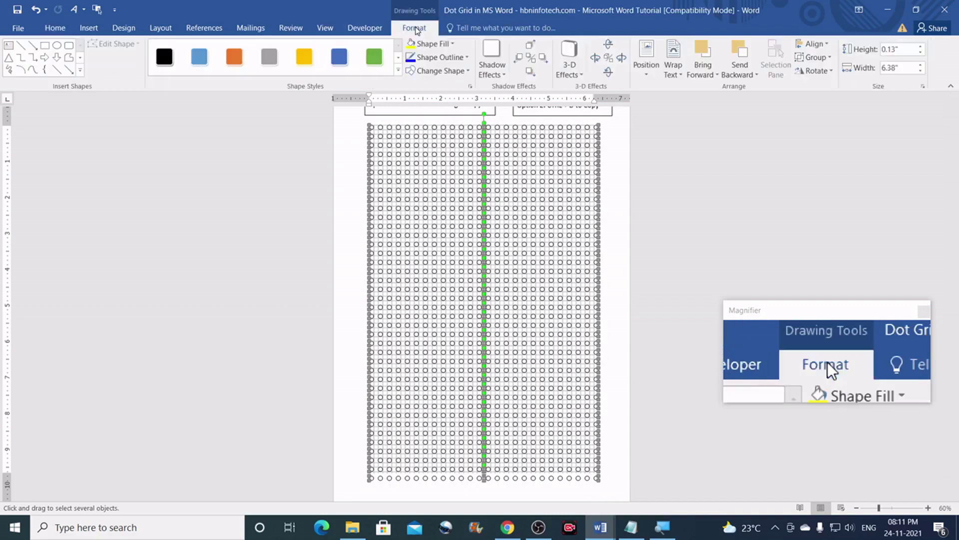
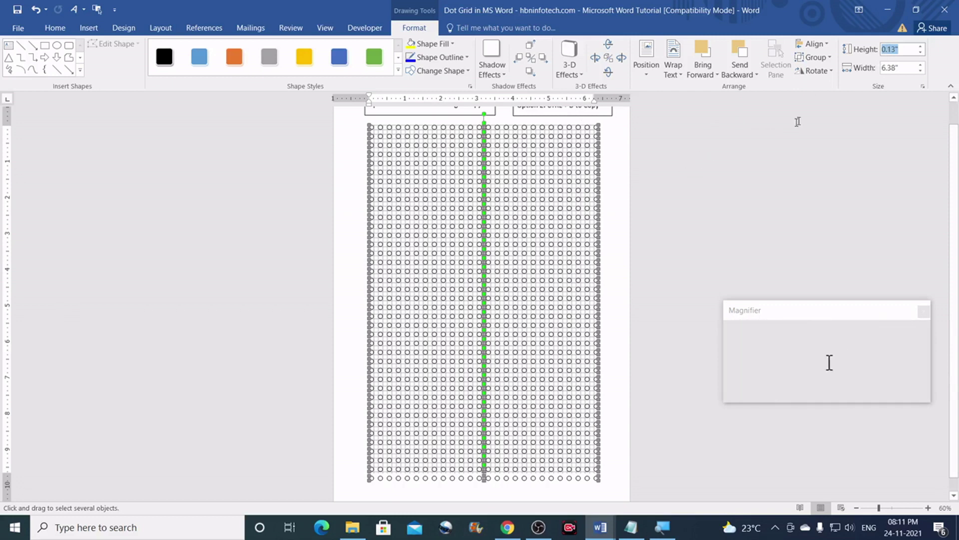
left_click(829, 58)
left_click(827, 105)
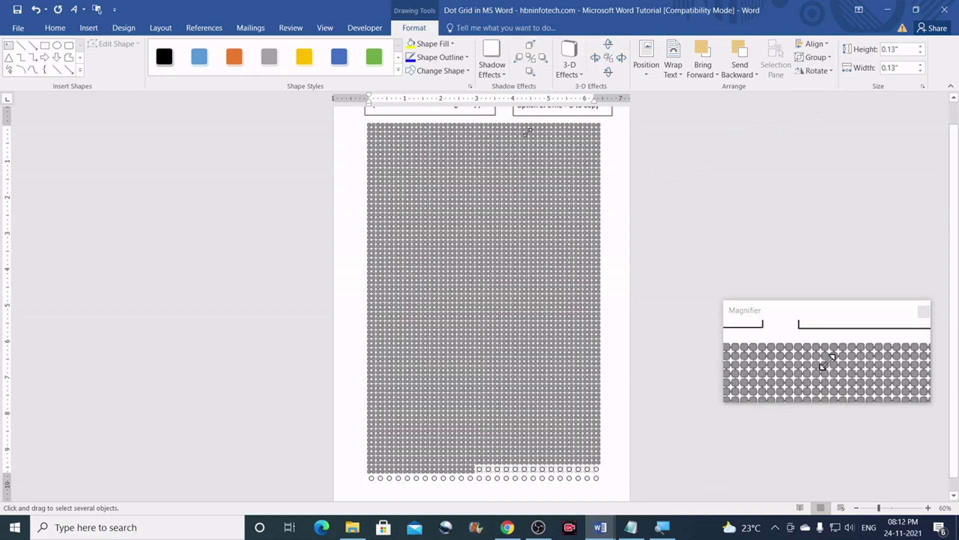
Set the height and width of all the selected circles to 0.02"
left_click(905, 51)
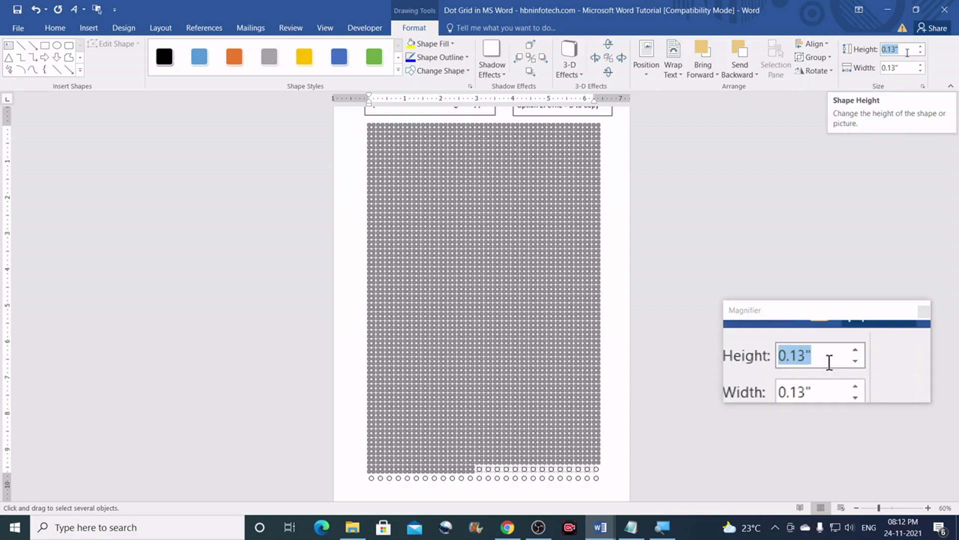
type("0")
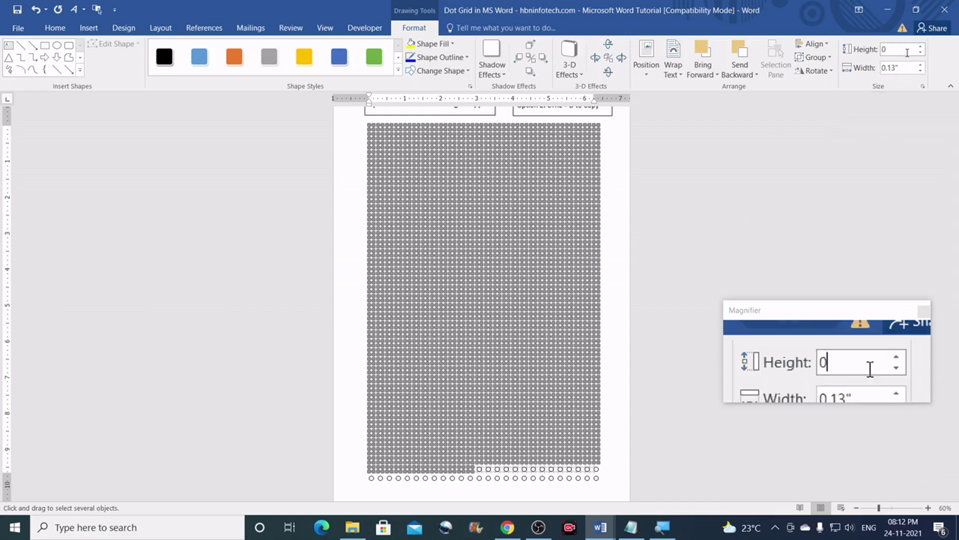
type(".02")
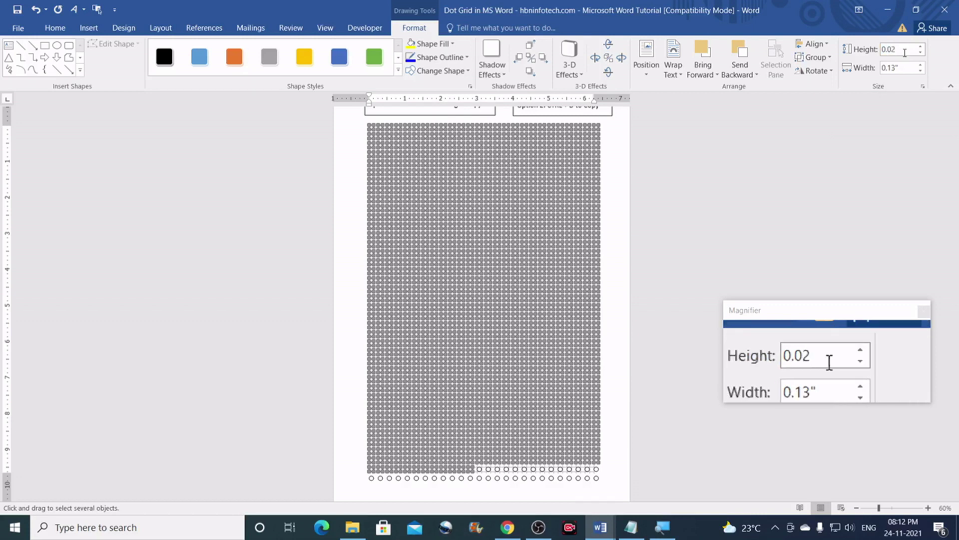
left_click(903, 69)
type("0.0")
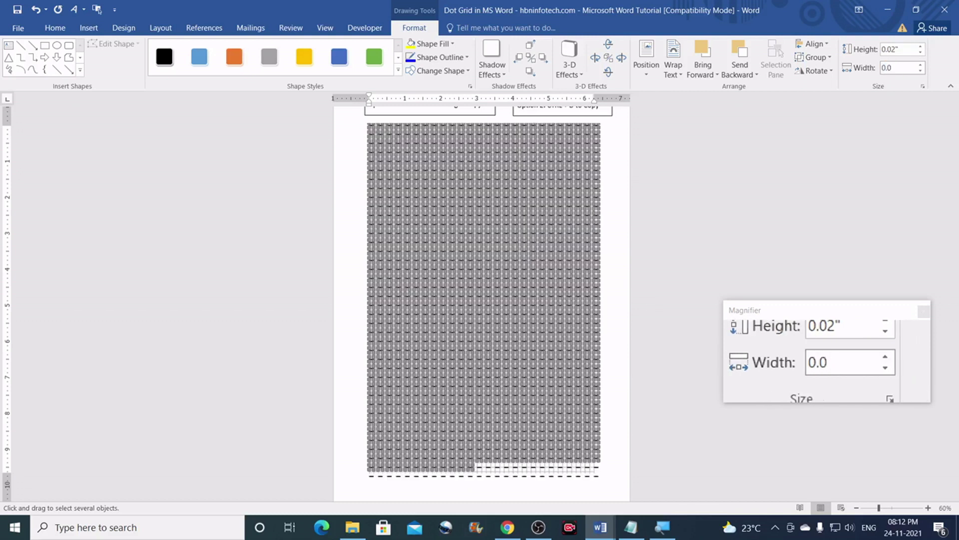
type("2")
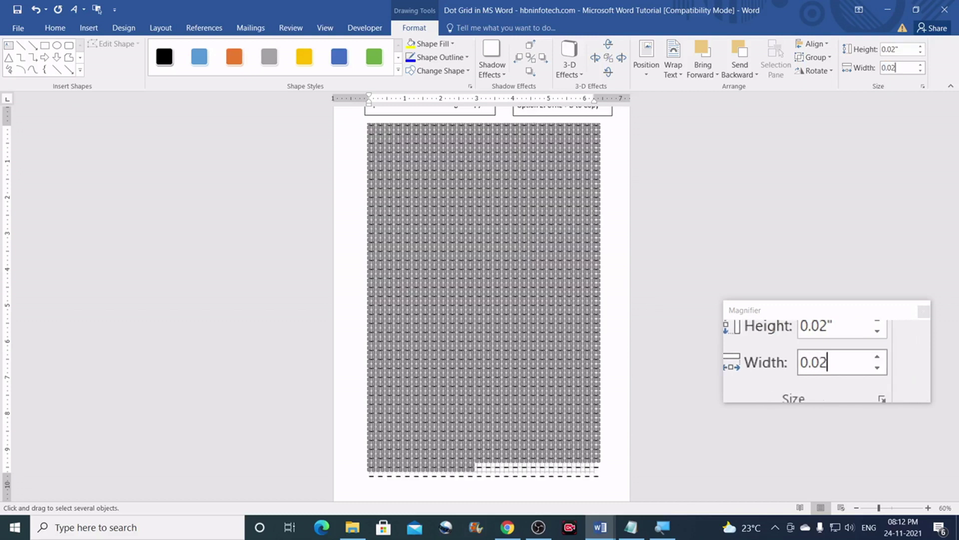
Set the height and width of all the selected circles to 0.01"
left_click(901, 48)
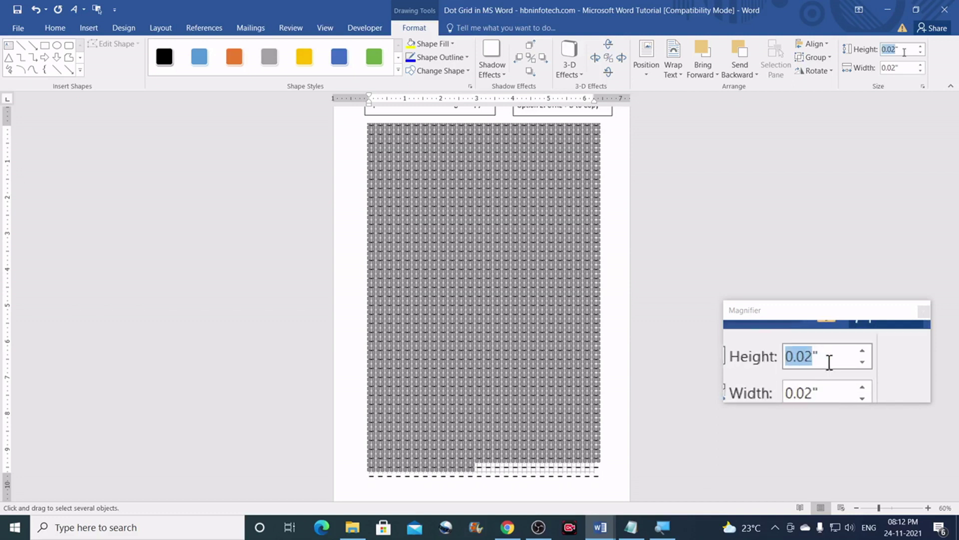
type("0.")
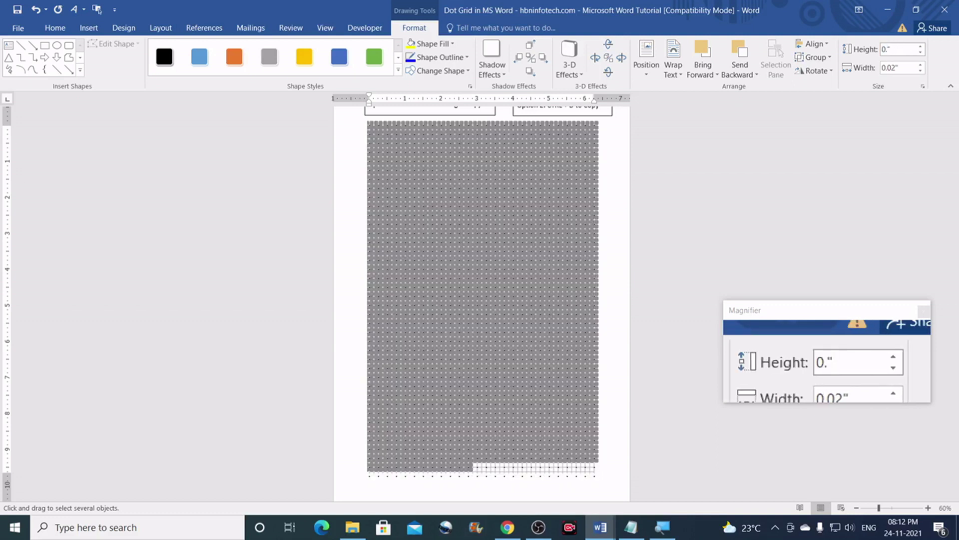
type("01")
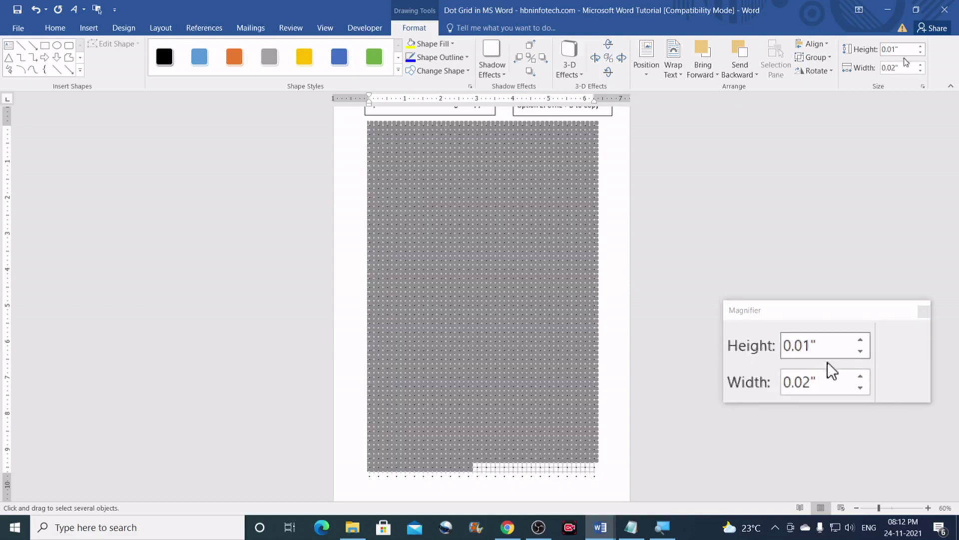
left_click(906, 66)
type("0.01")
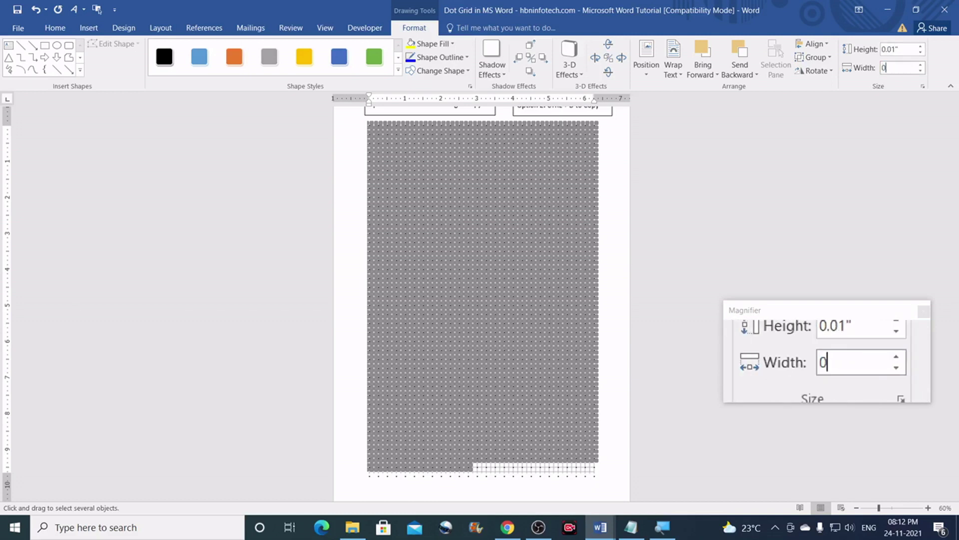
key("Return")
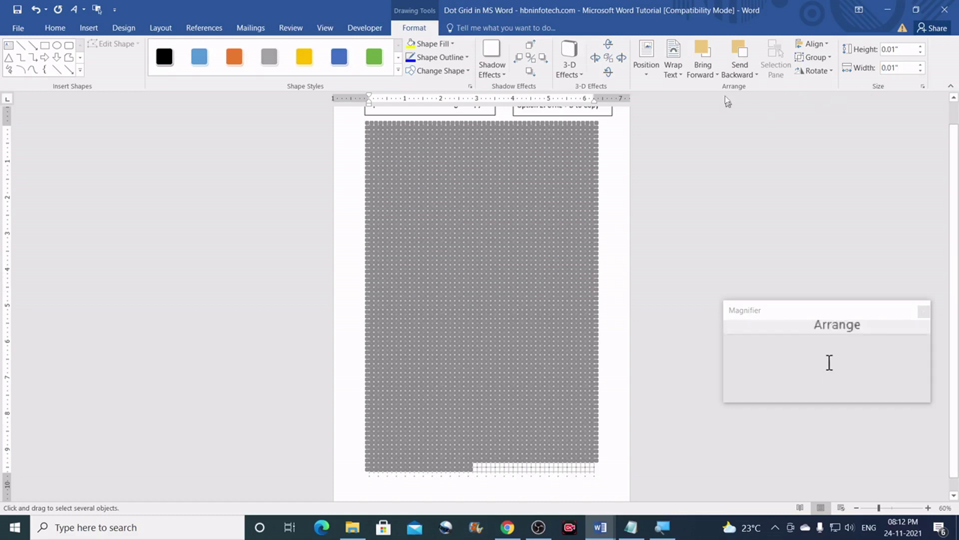
Give all the selected dots a black shape fill and a black outline
left_click(450, 44)
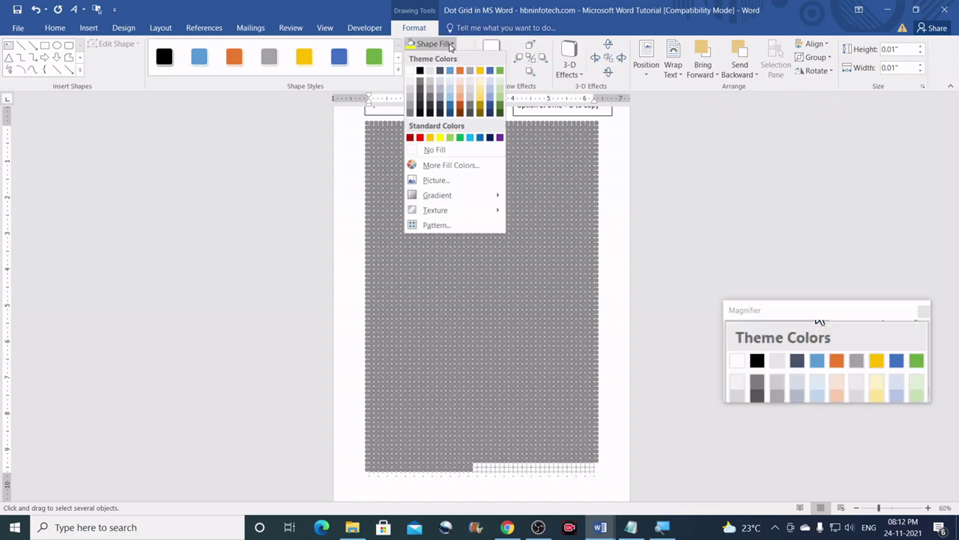
left_click(420, 71)
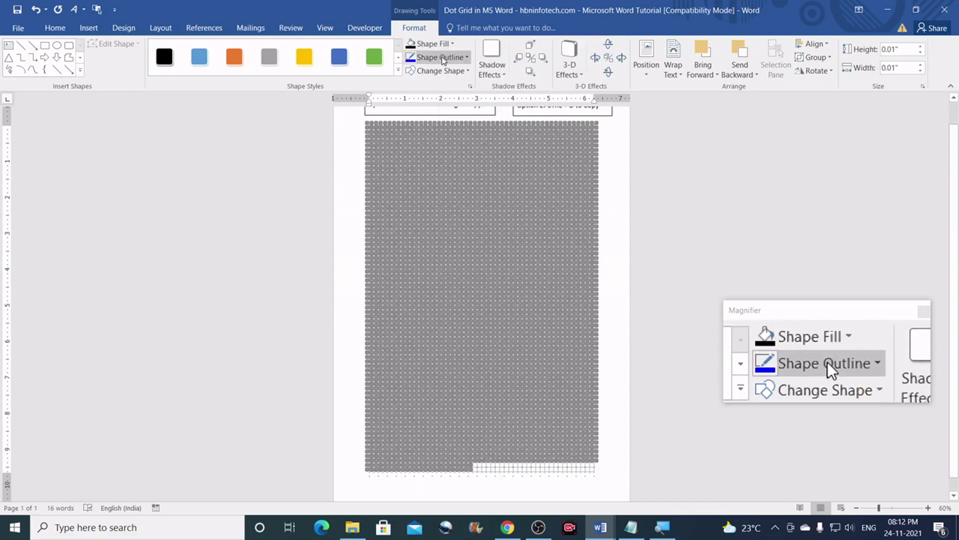
left_click(442, 56)
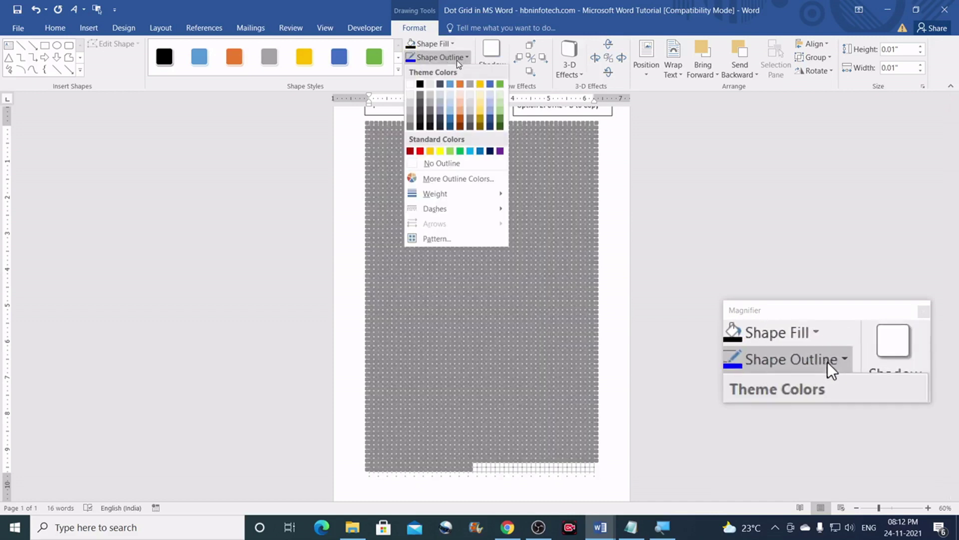
left_click(420, 84)
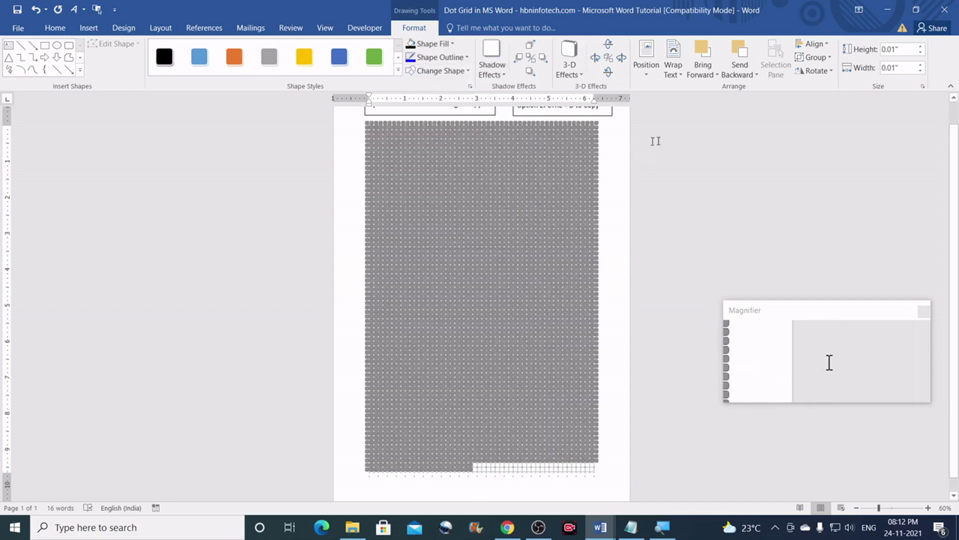
Group all the dots into one object and align it to the middle and center of the page
left_click(829, 58)
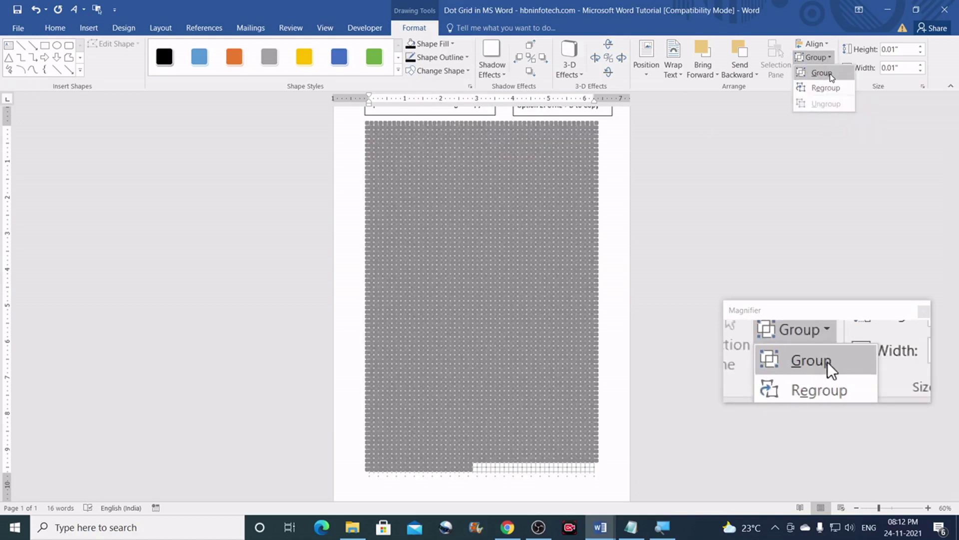
left_click(828, 74)
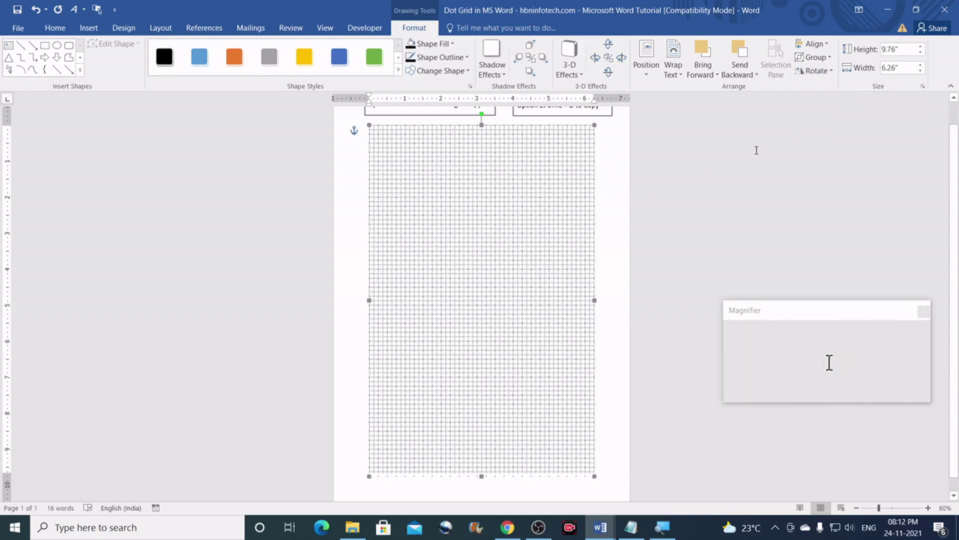
left_click(827, 46)
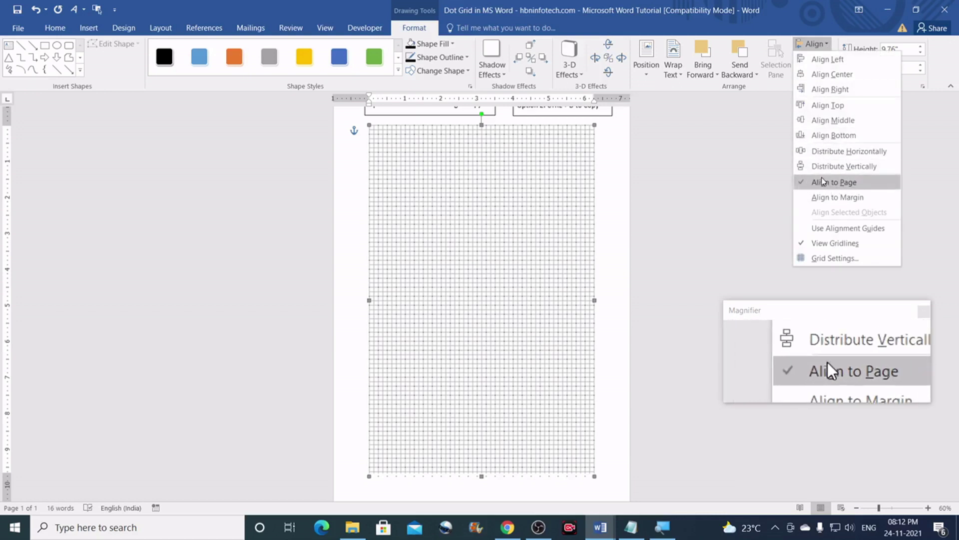
left_click(834, 119)
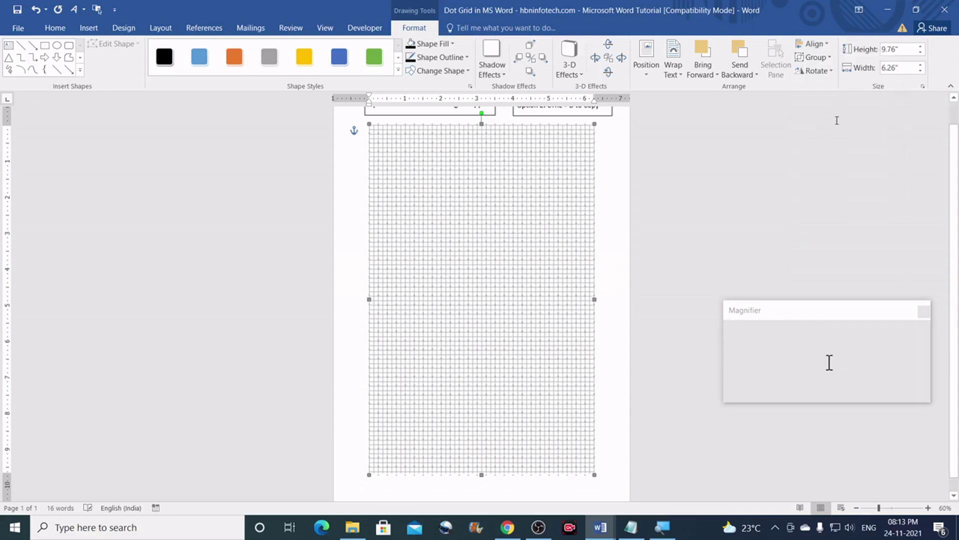
left_click(826, 47)
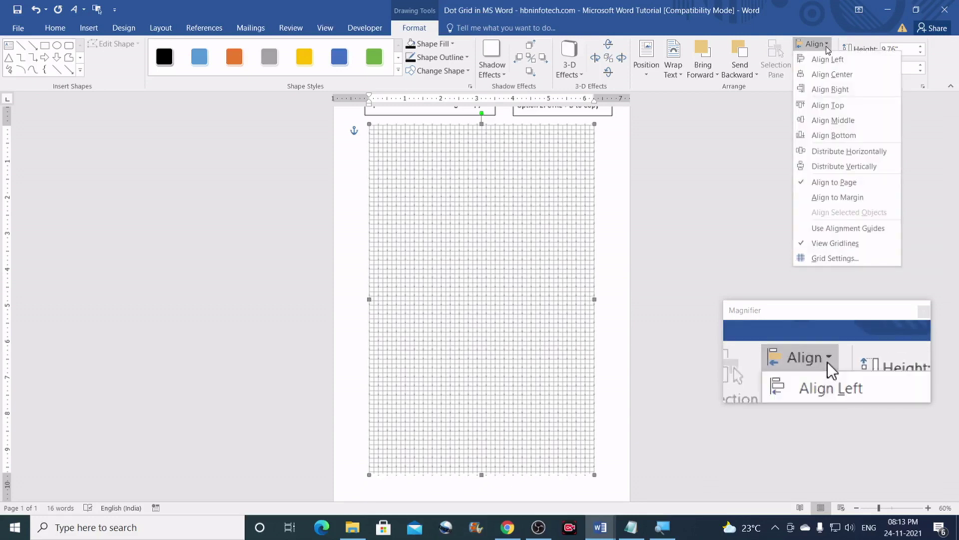
left_click(845, 79)
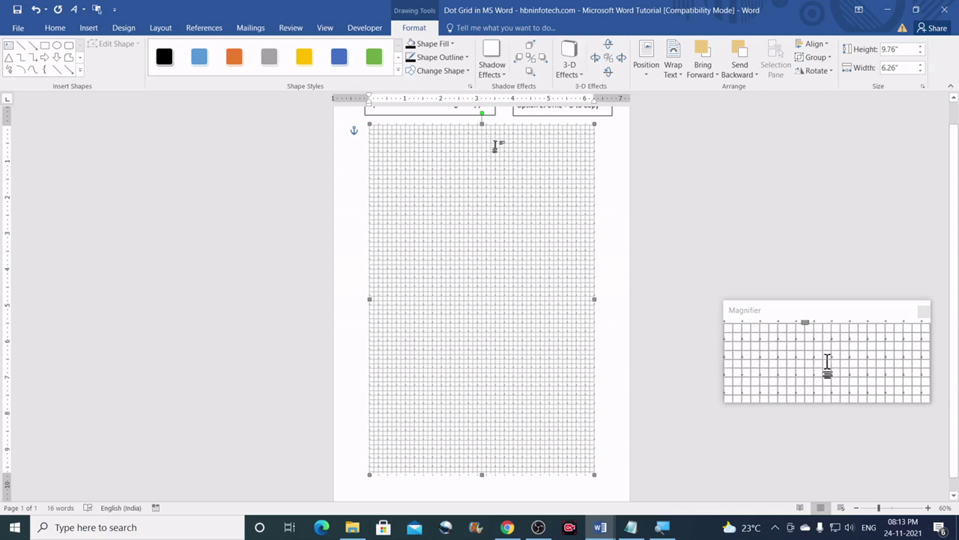
Hide the gridlines and deselect the dot group to view the finished dot grid page
left_click(325, 28)
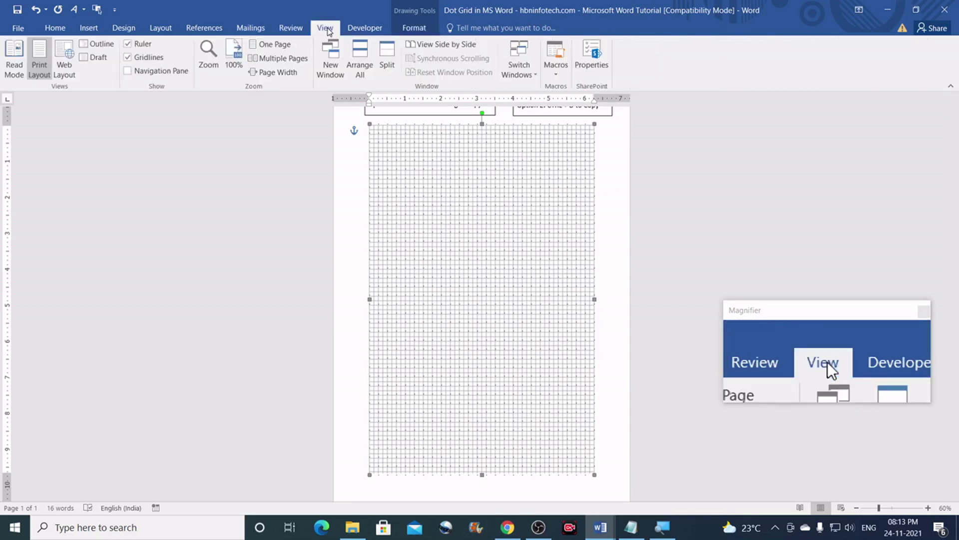
left_click(128, 58)
left_click(641, 166)
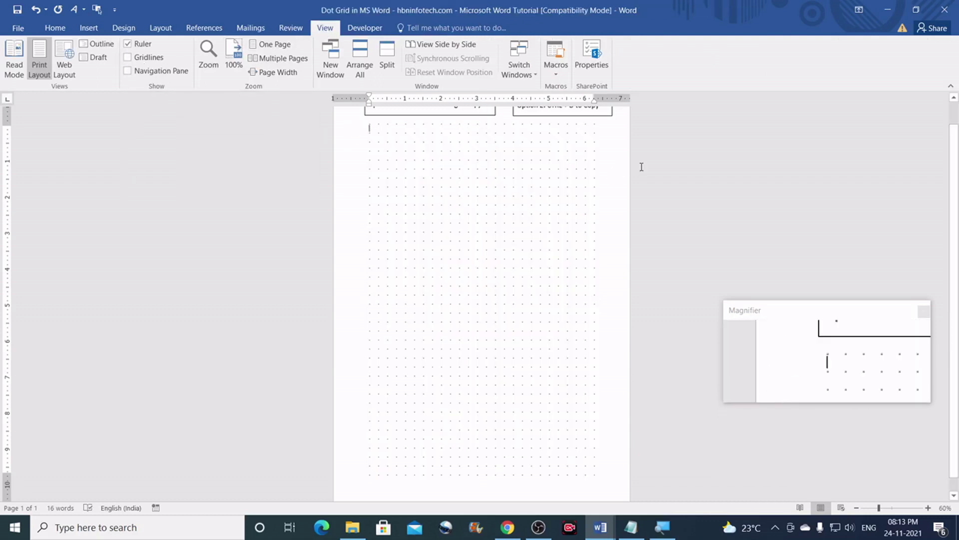
scroll(458, 225, "down", 1)
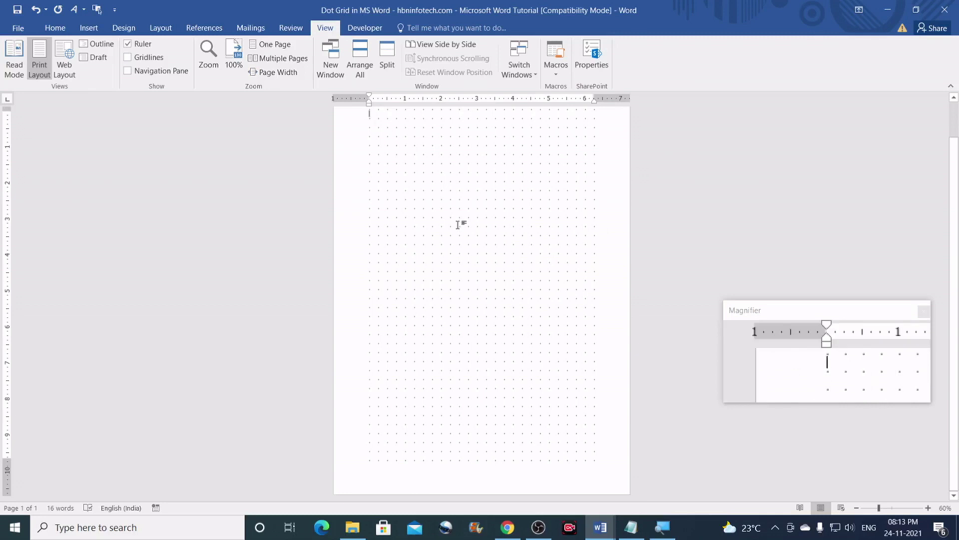
scroll(457, 225, "up", 3)
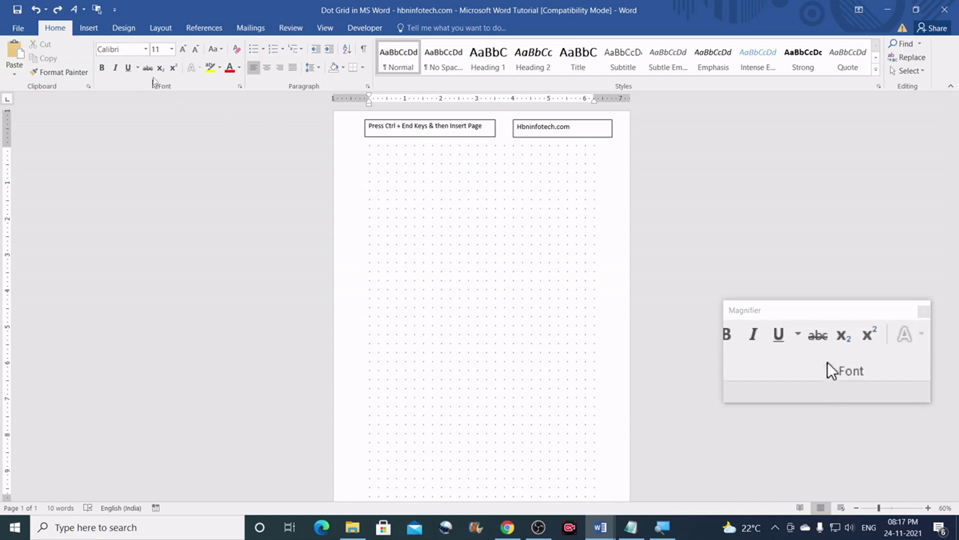
Insert a page break to add a blank second page after the dot grid page
left_click(160, 29)
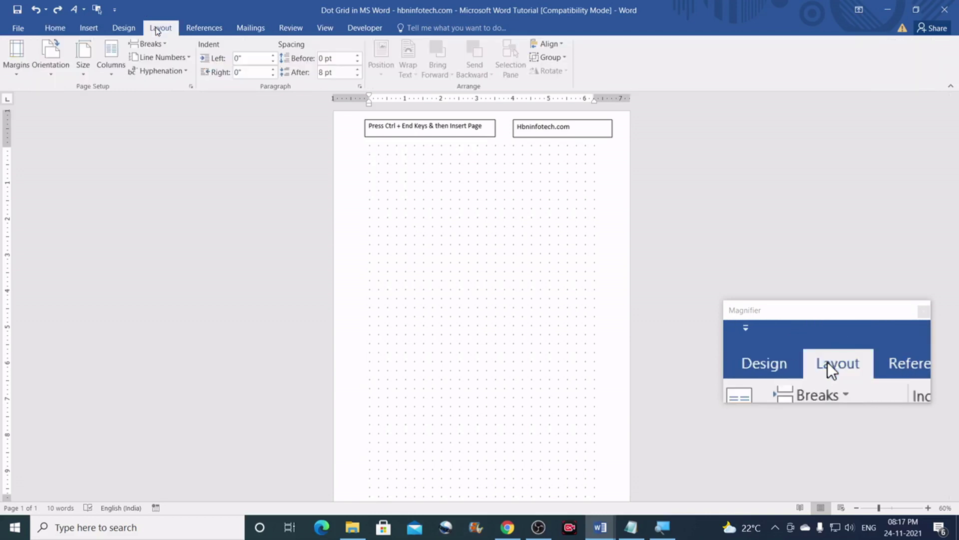
left_click(169, 47)
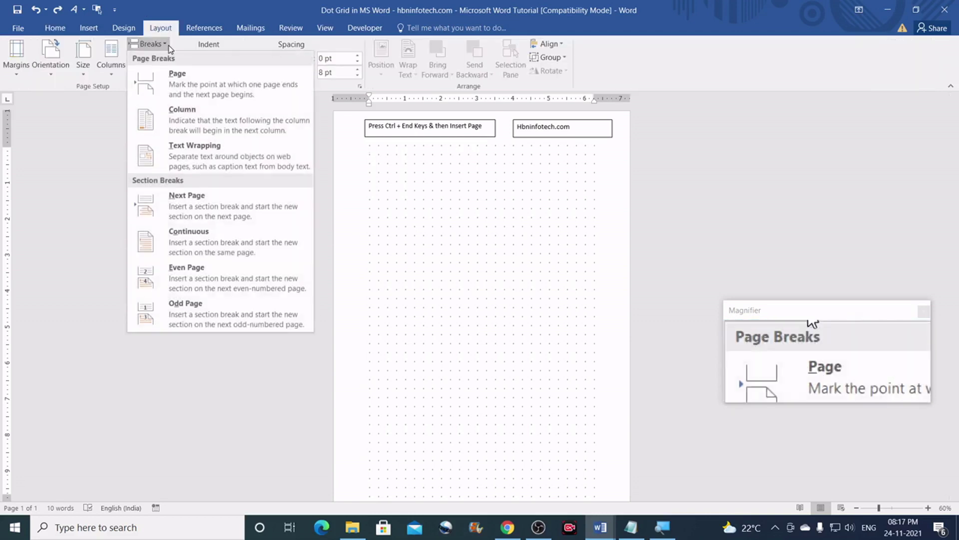
left_click(179, 93)
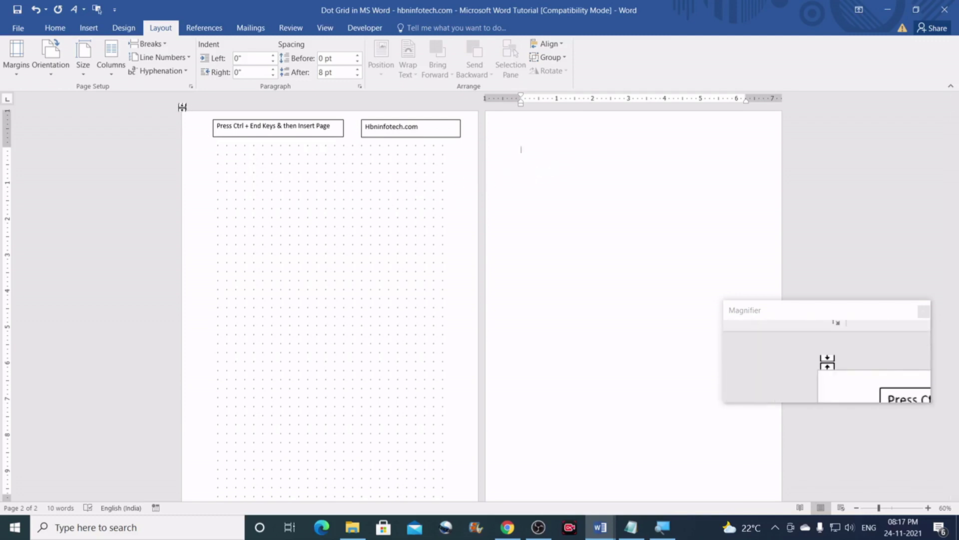
Copy the dot grid group from the first page and paste it onto the blank second page
left_click(49, 29)
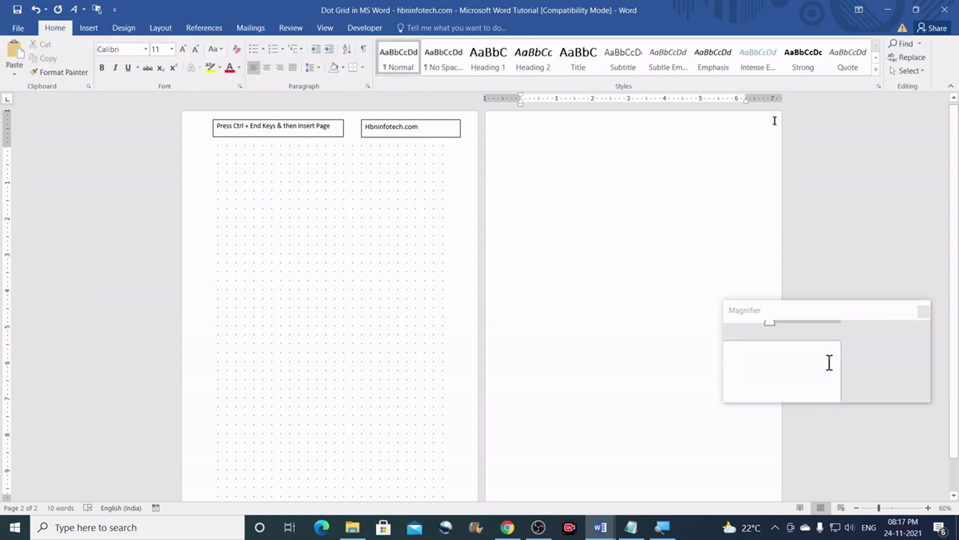
left_click(909, 70)
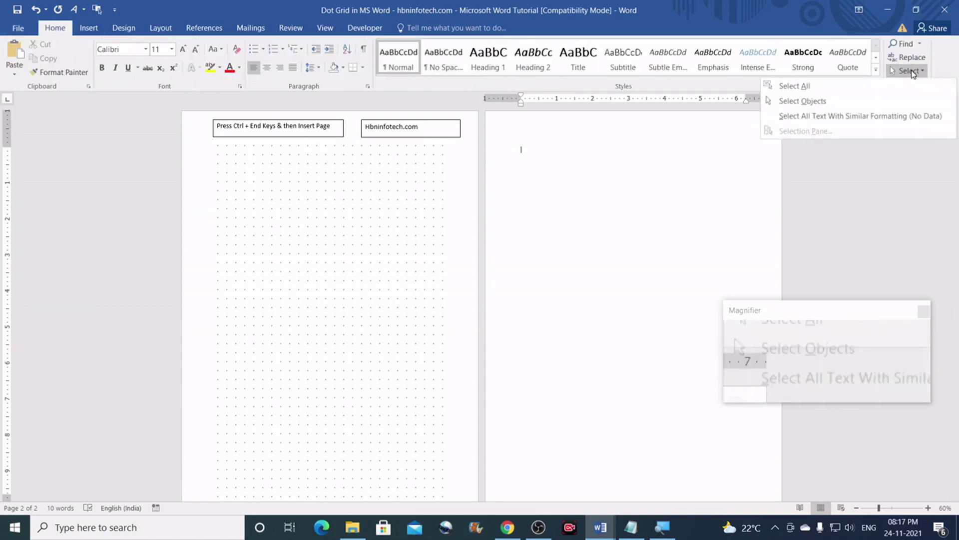
left_click(805, 99)
mouse_move(209, 142)
left_mouse_down()
mouse_move(336, 205)
mouse_move(470, 366)
mouse_move(456, 507)
mouse_move(463, 466)
mouse_move(457, 490)
left_mouse_up()
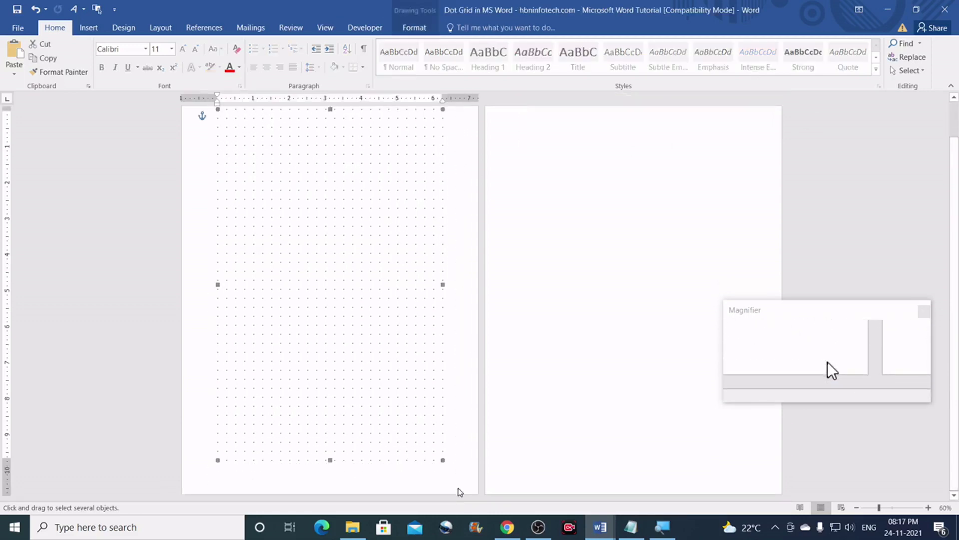
left_click(48, 58)
scroll(575, 199, "up", 1)
left_click(565, 180)
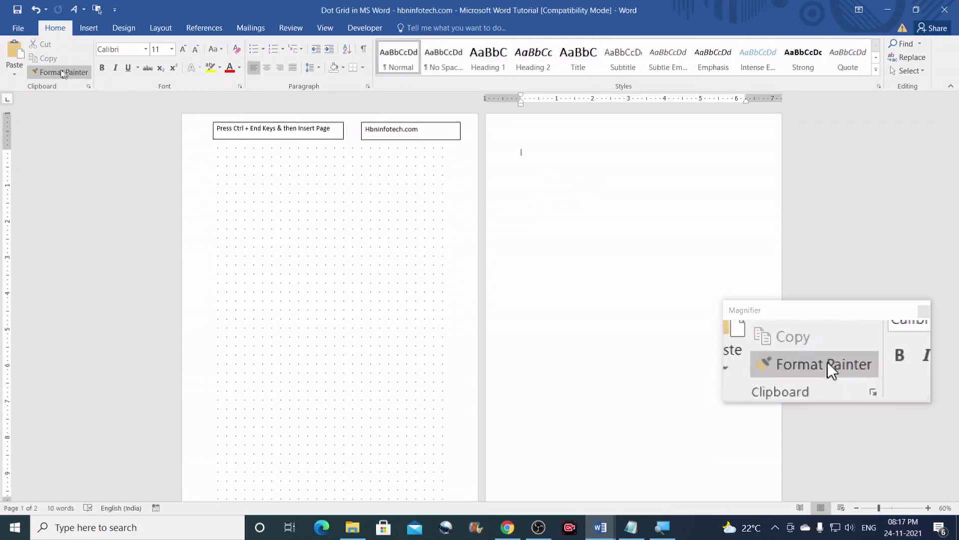
left_click(13, 54)
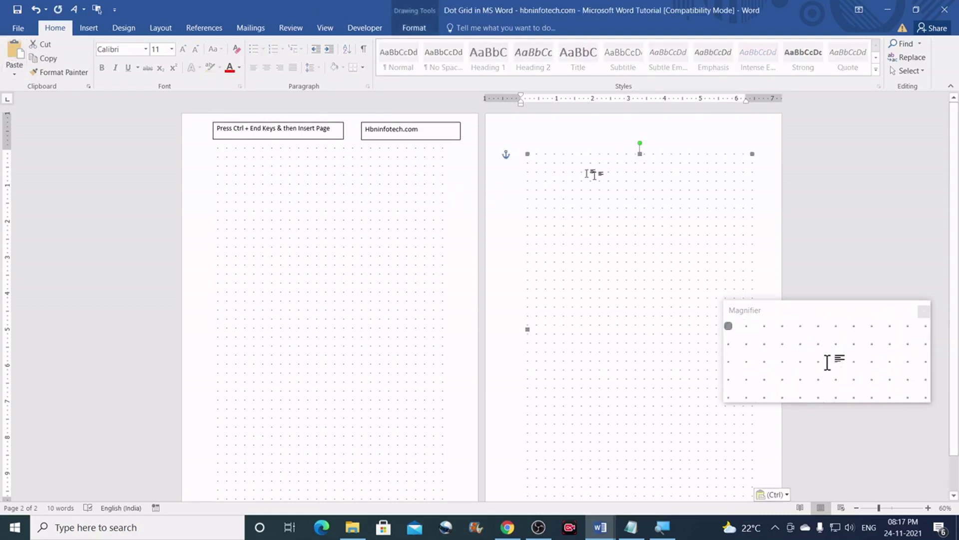
Align the pasted dot grid to the center and middle of the second page
left_click(421, 29)
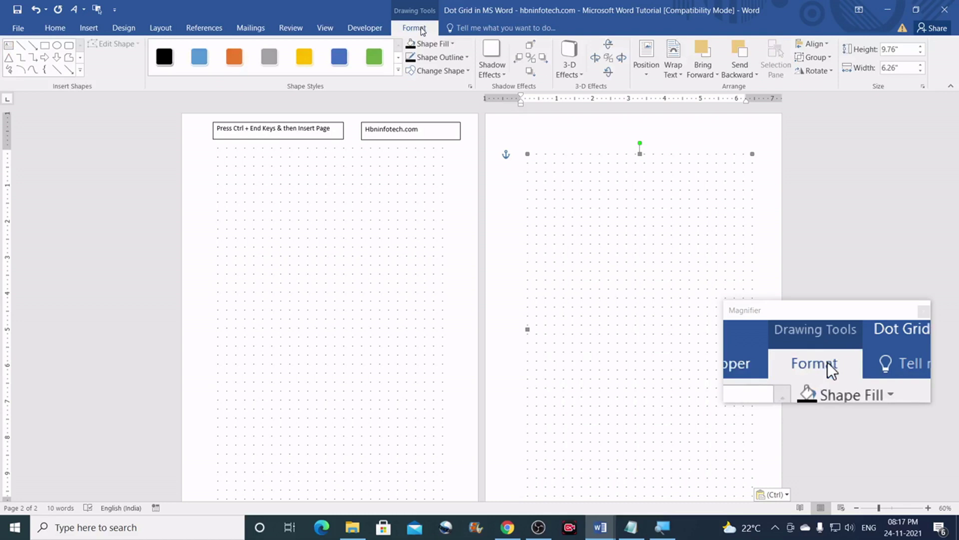
left_click(825, 44)
left_click(832, 74)
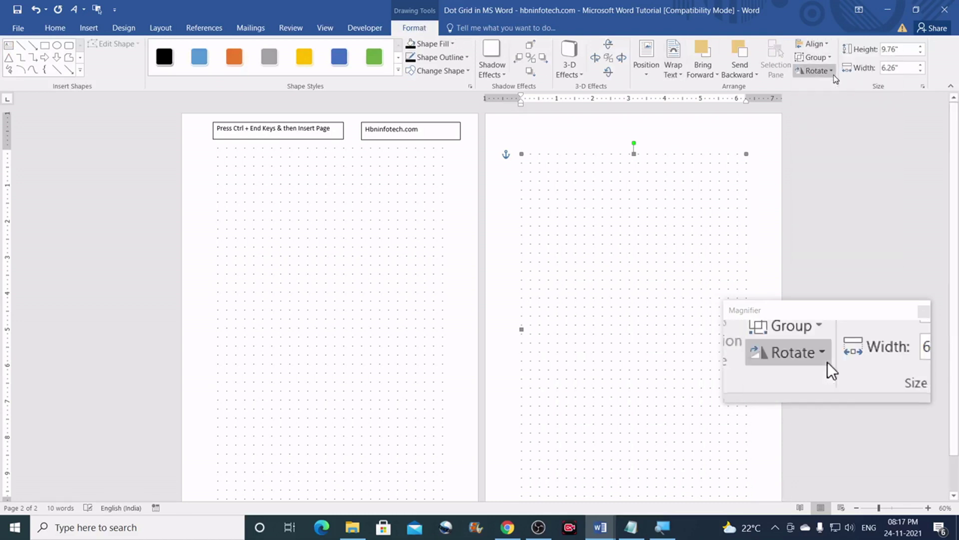
left_click(819, 44)
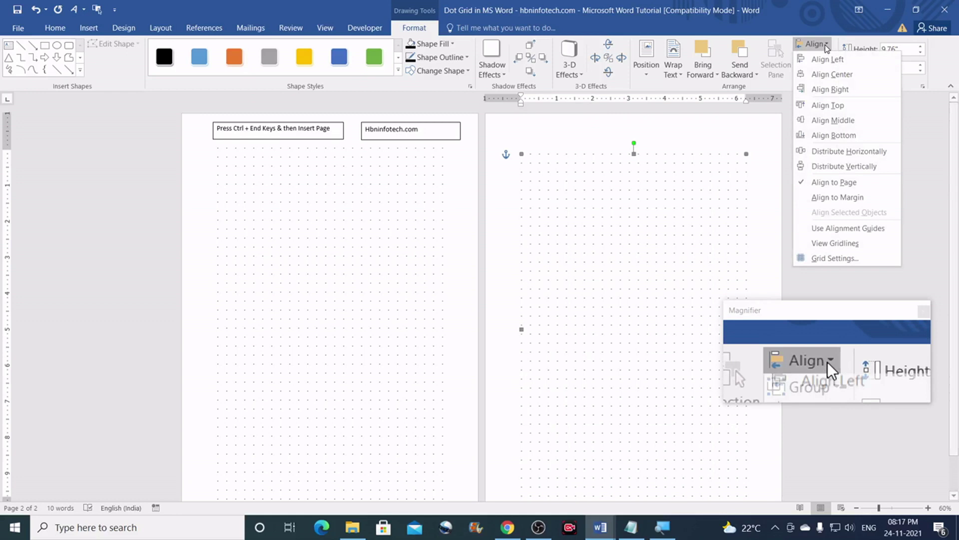
left_click(847, 125)
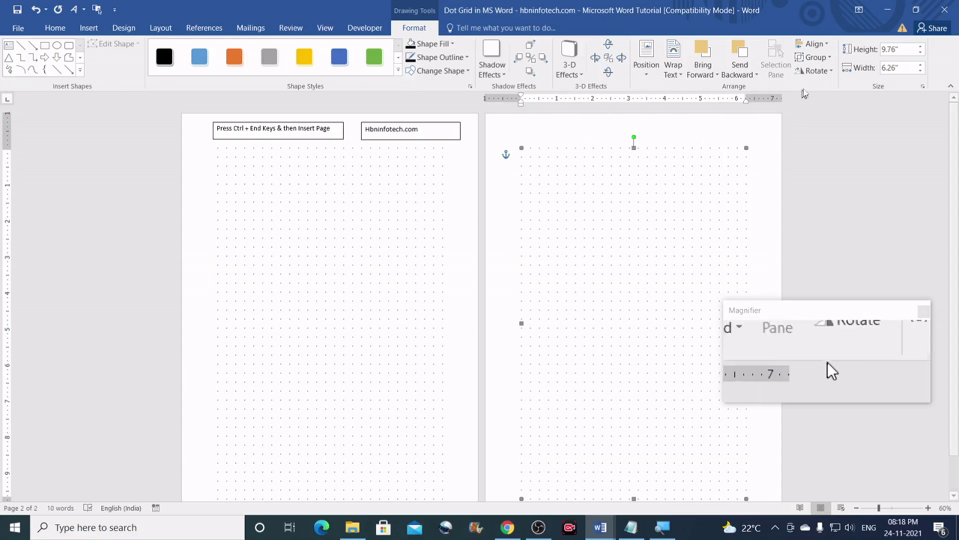
Ungroup the second page's dot grid into individual dots
left_click(830, 58)
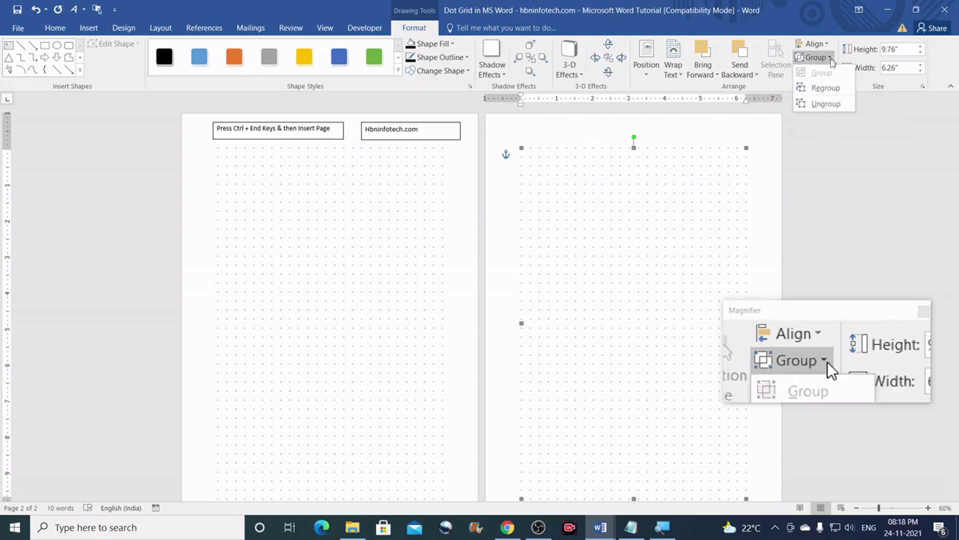
left_click(826, 104)
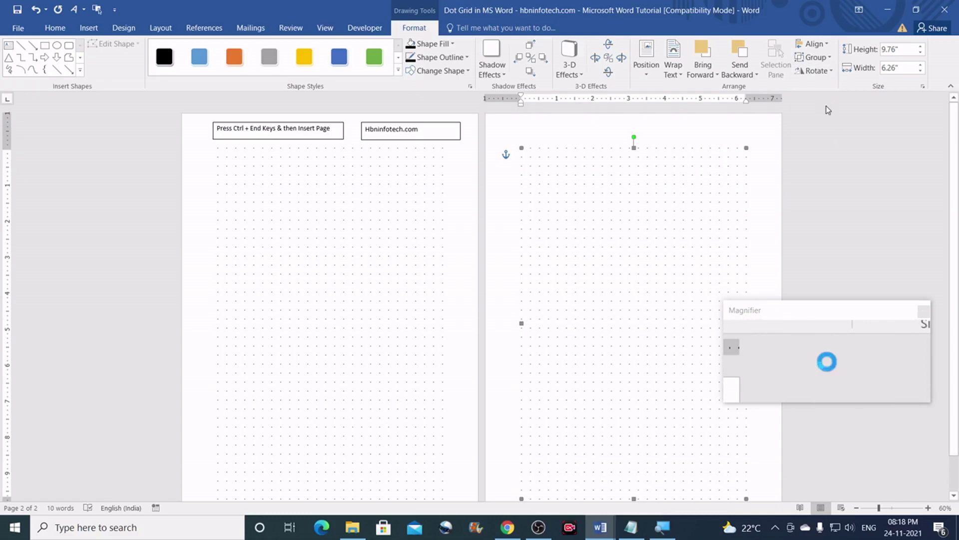
left_click(927, 508)
left_click(928, 508)
left_click(927, 509)
left_click(928, 508)
left_click(928, 508)
left_click(928, 508)
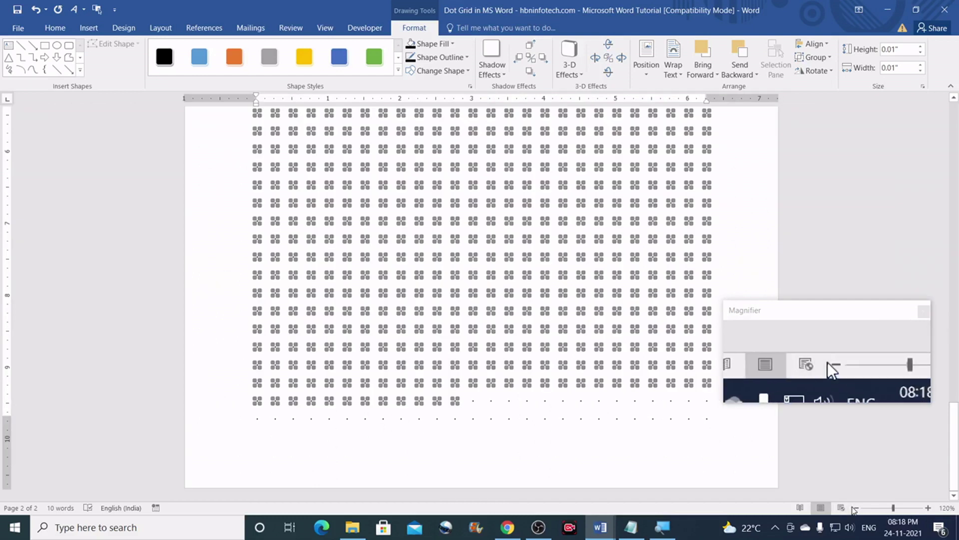
left_click(856, 507)
left_click(855, 507)
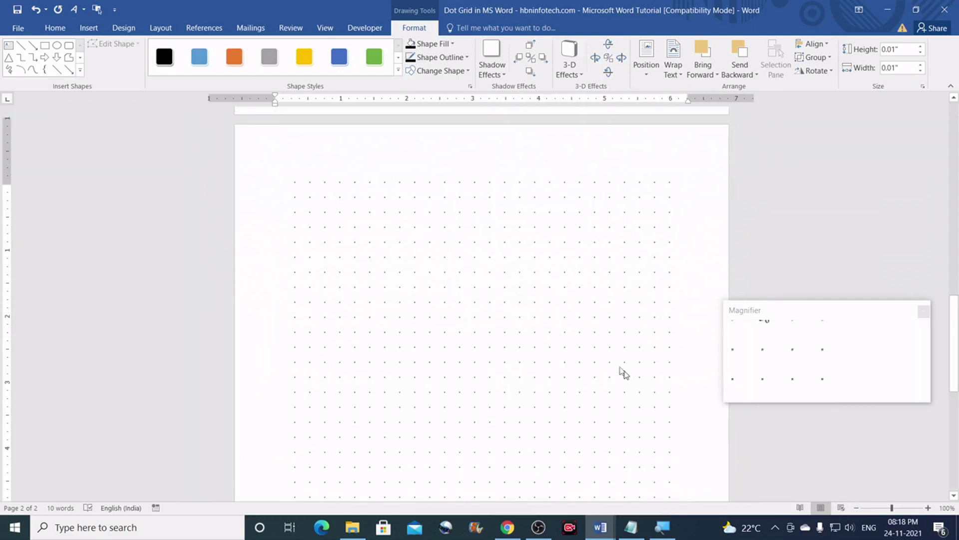
Set the height and width of all the second page's dots to 0.02"
key("ctrl+a")
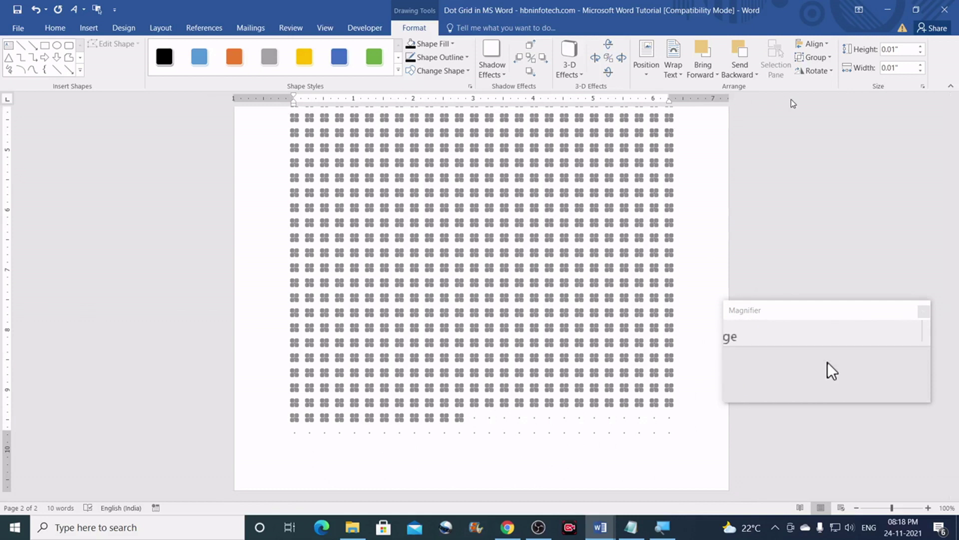
left_click(910, 50)
type("0.02")
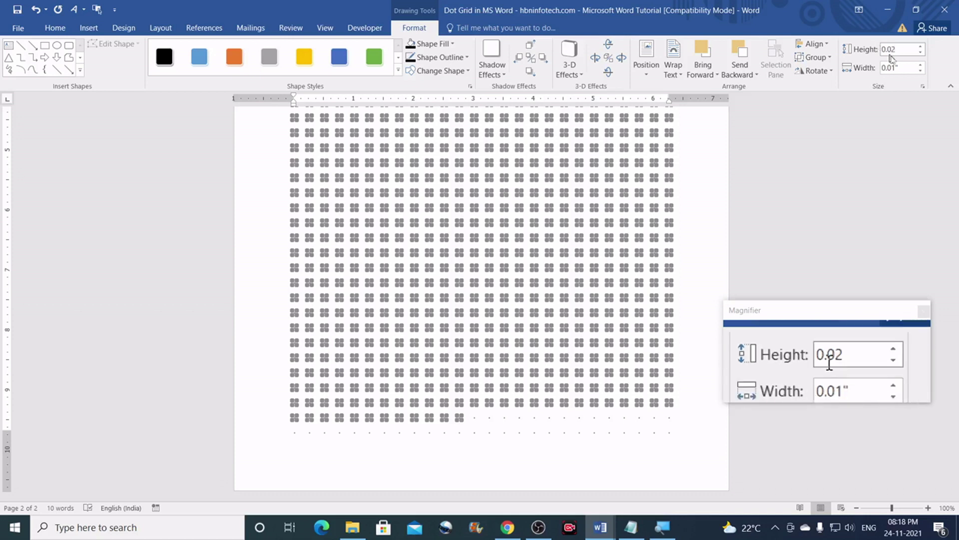
type("0.0")
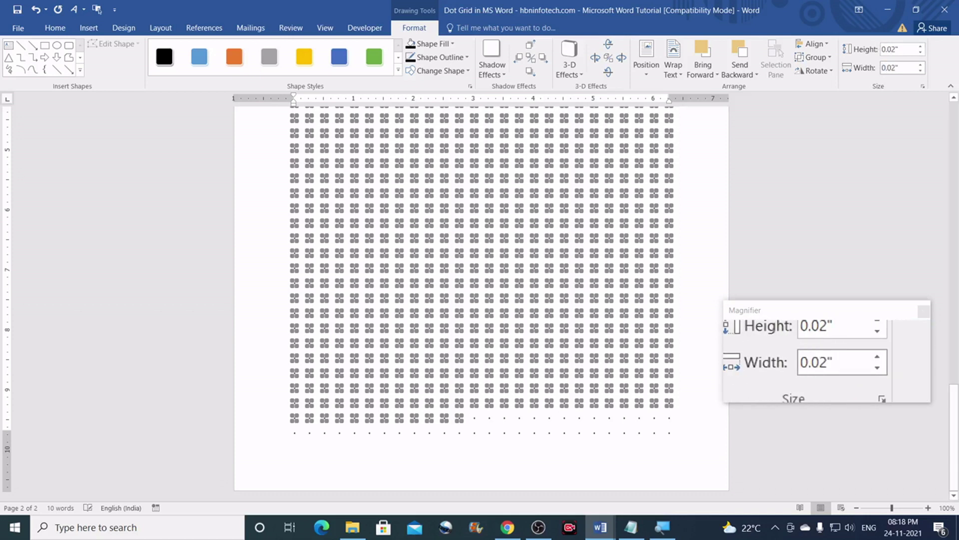
Regroup the second page's dots, deselect them and compare the grid with the first page's
left_click(829, 58)
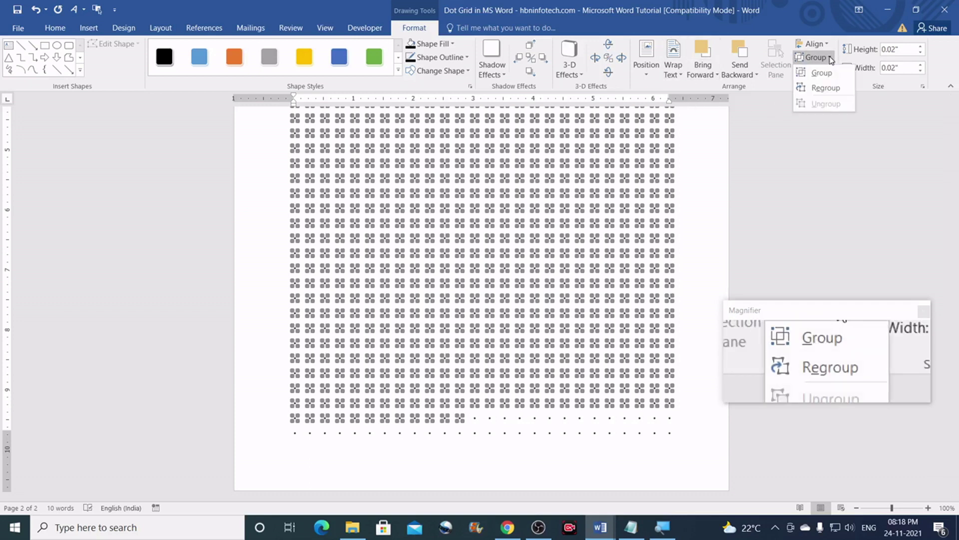
left_click(830, 89)
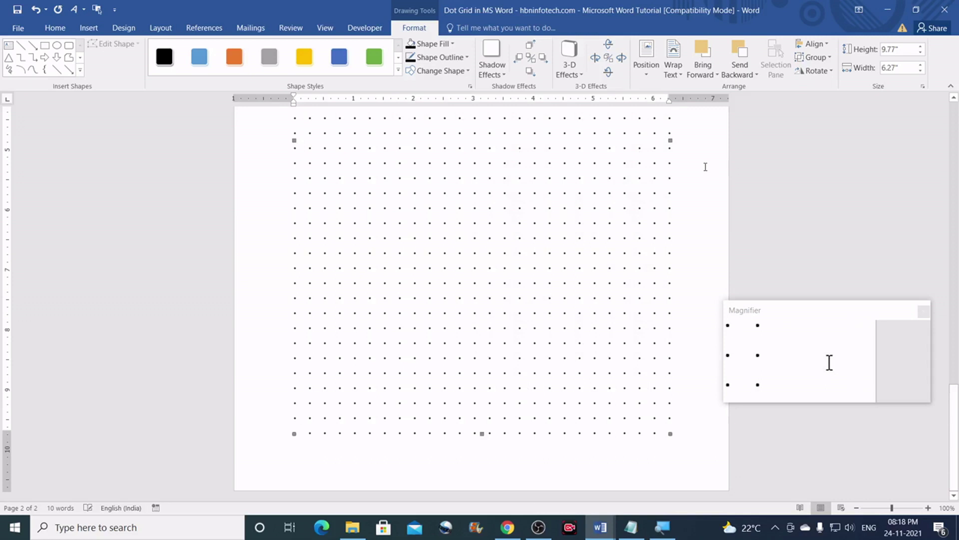
left_click(707, 159)
scroll(579, 233, "up", 2)
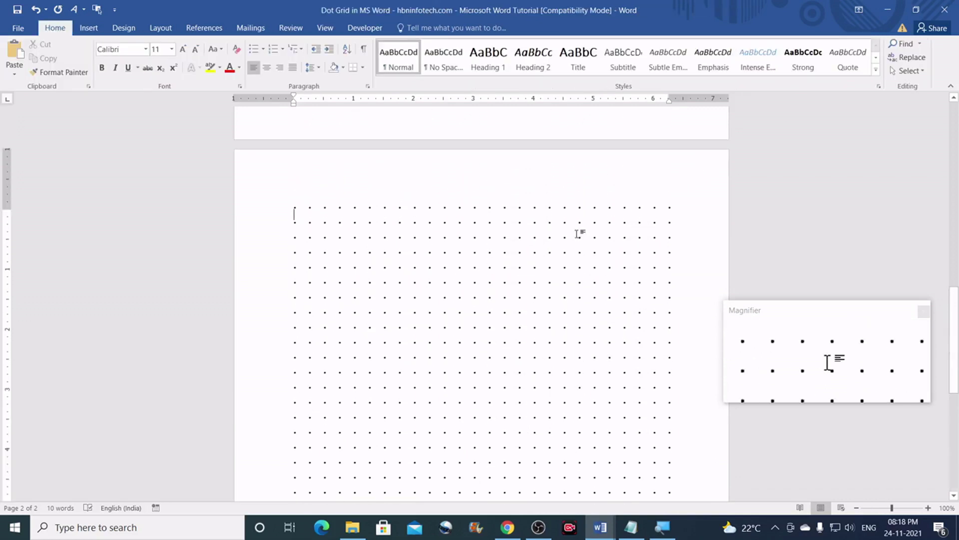
scroll(604, 225, "up", 5)
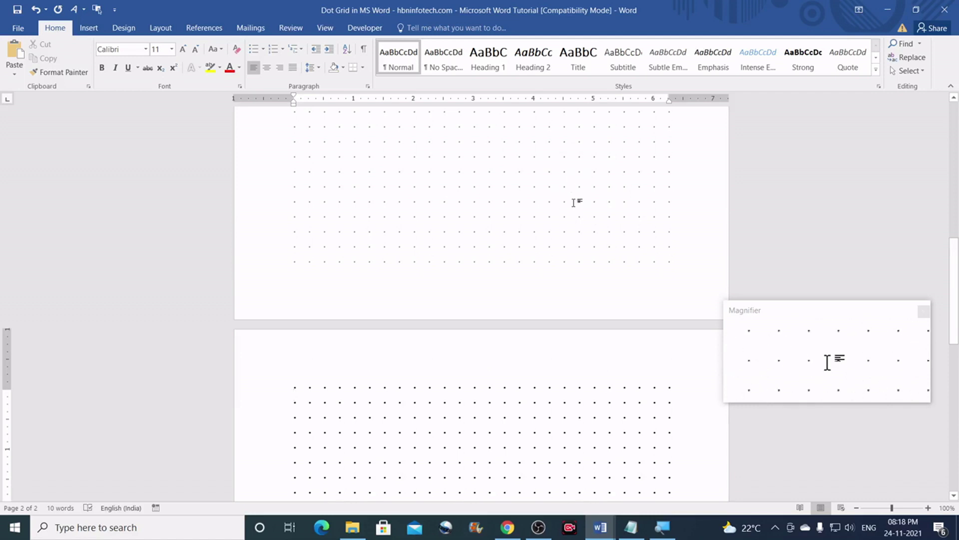
scroll(574, 202, "down", 3)
scroll(578, 187, "up", 13)
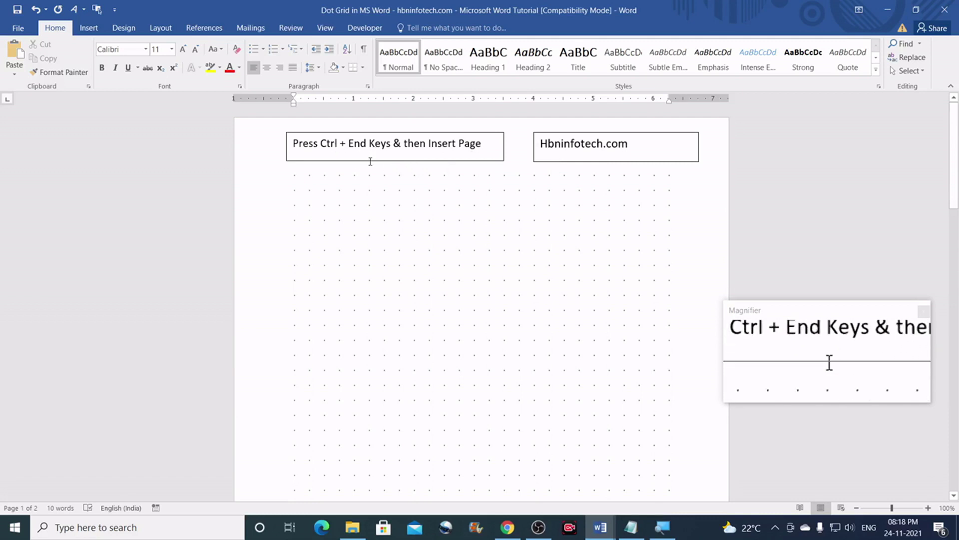
Insert a page break at the end of the document to add a blank third page
key("ctrl+End")
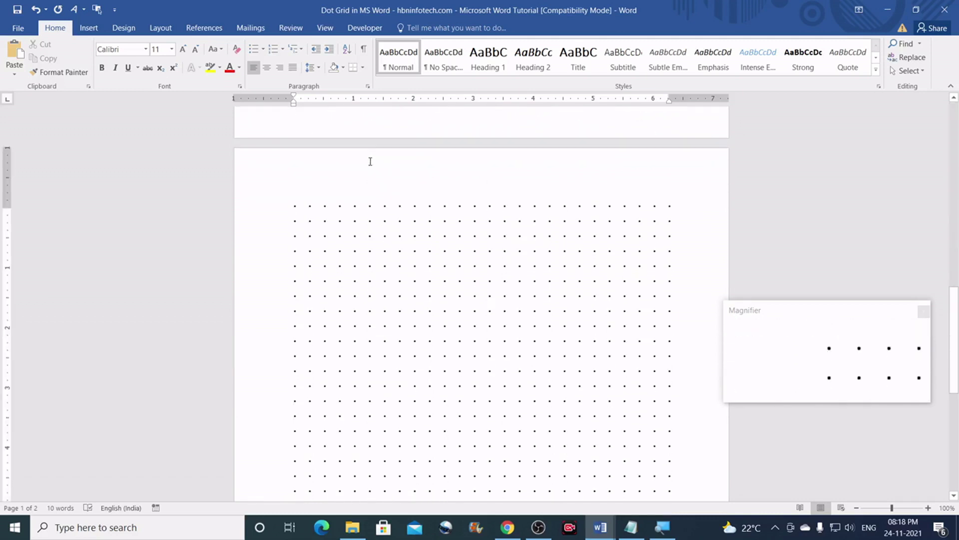
left_click(99, 28)
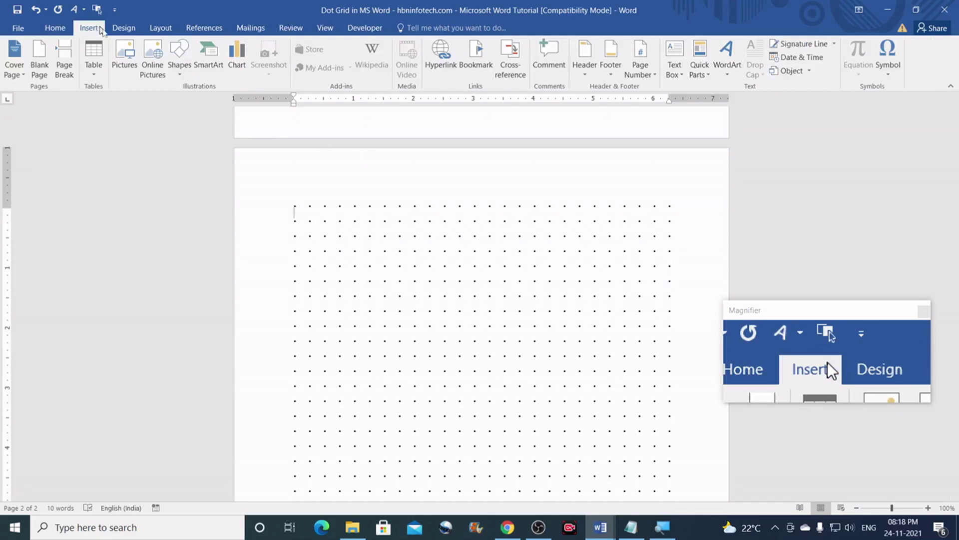
left_click(170, 29)
left_click(159, 44)
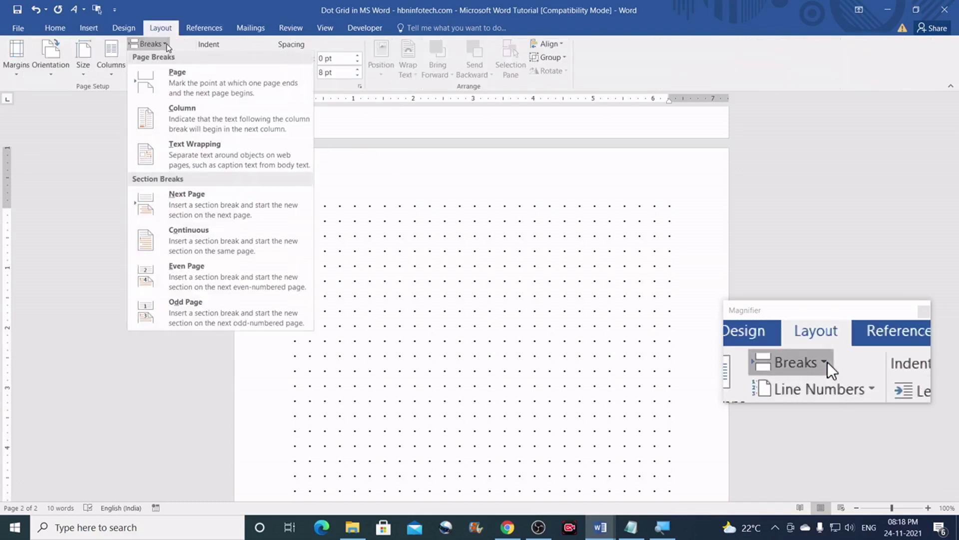
left_click(188, 82)
scroll(519, 310, "down", 4)
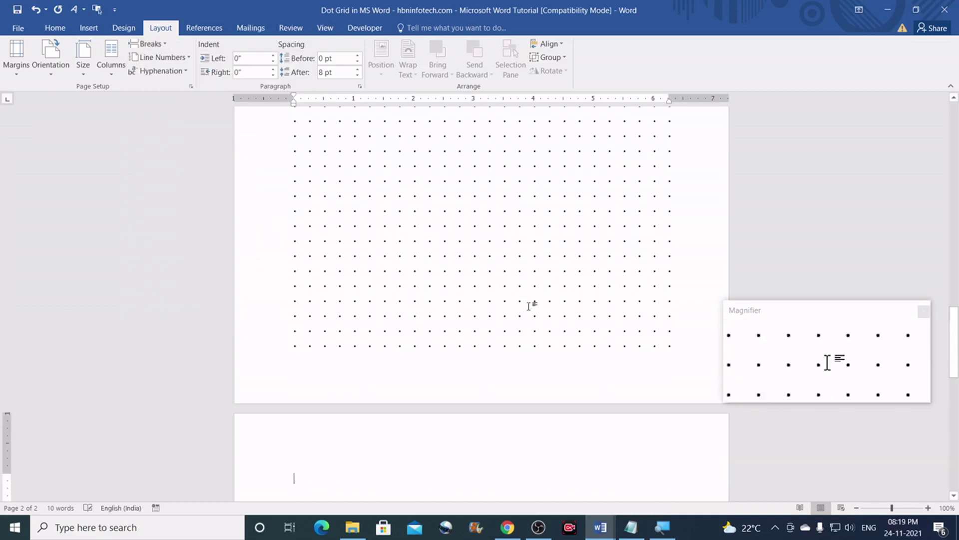
key("ctrl+Return")
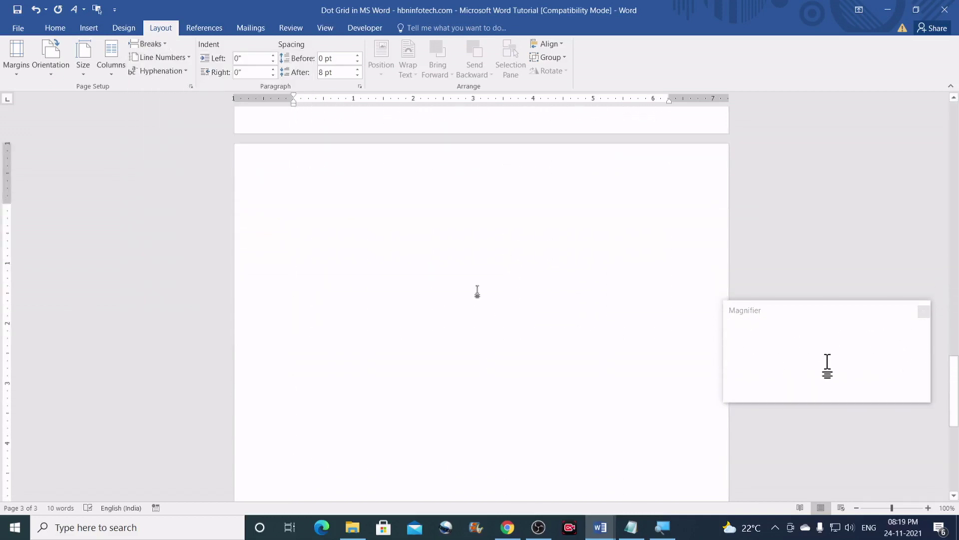
Paste the copied dot grid onto the third page and ungroup it into individual dots
left_click(55, 27)
left_click(15, 53)
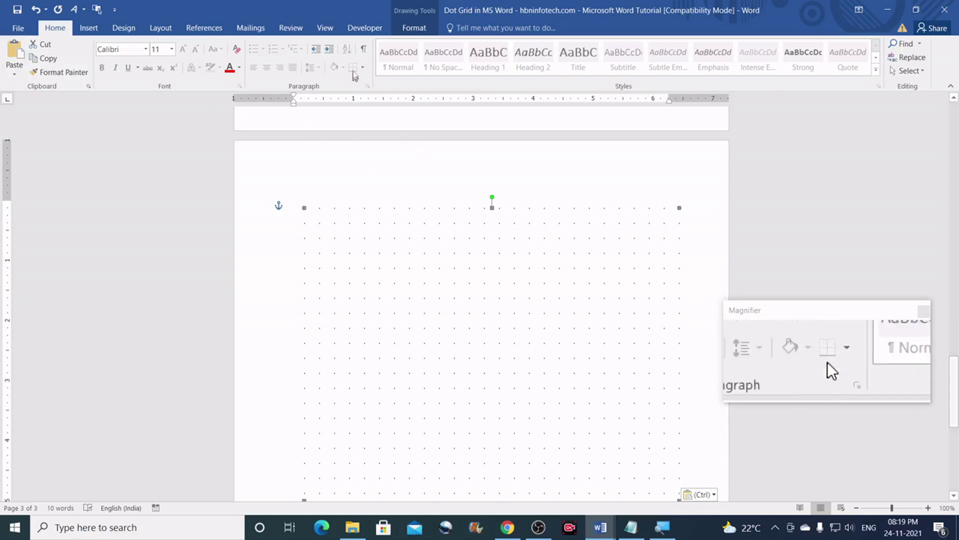
left_click(414, 27)
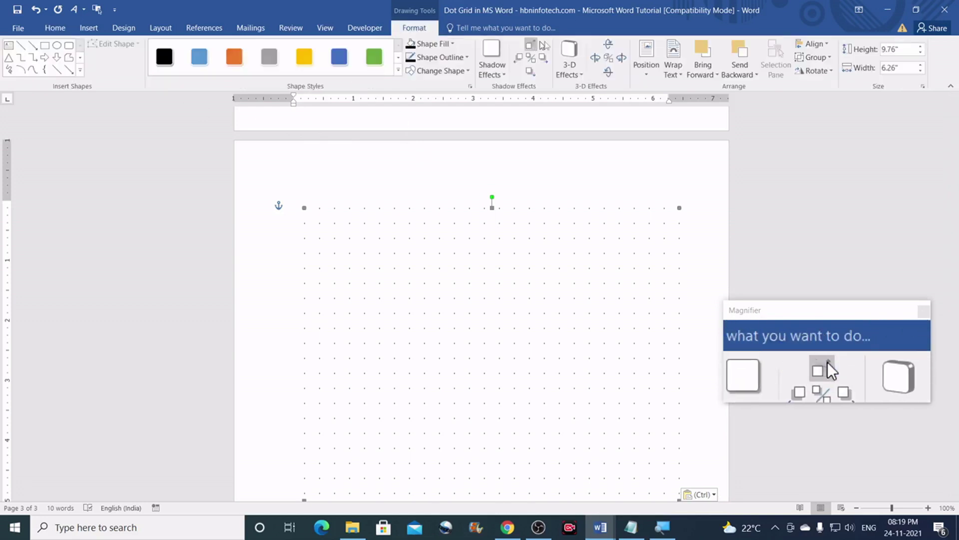
left_click(830, 57)
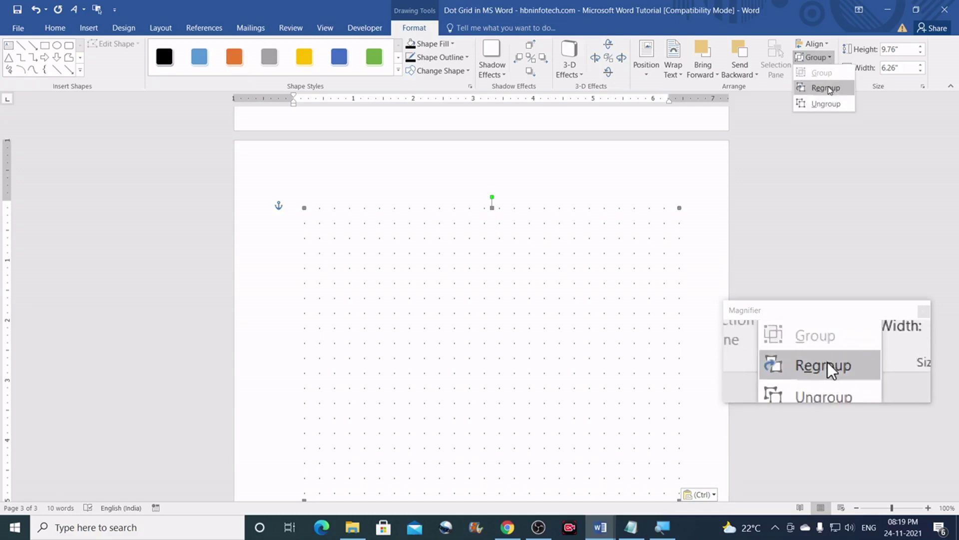
left_click(825, 104)
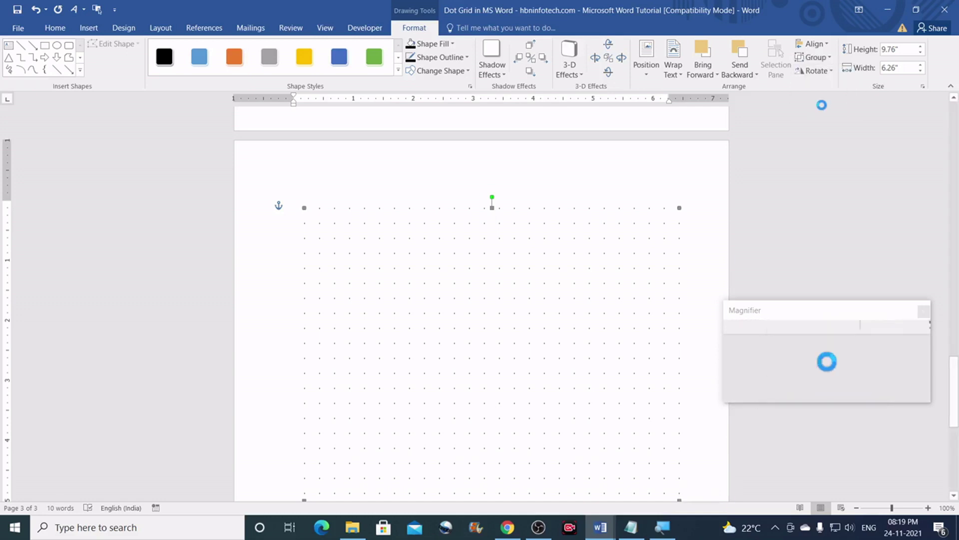
Set the height and width of all the third page's dots to 0.04"
left_click(906, 49)
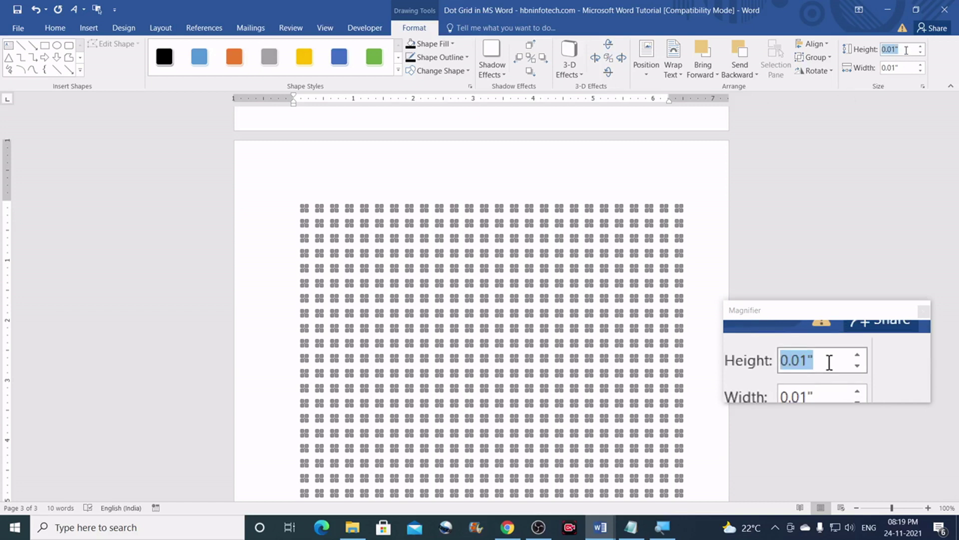
type("0.")
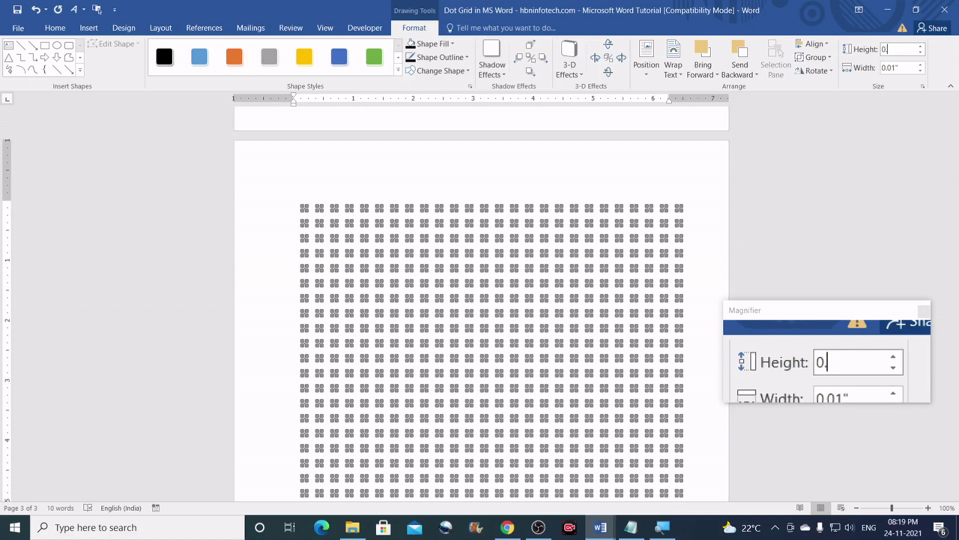
type("0")
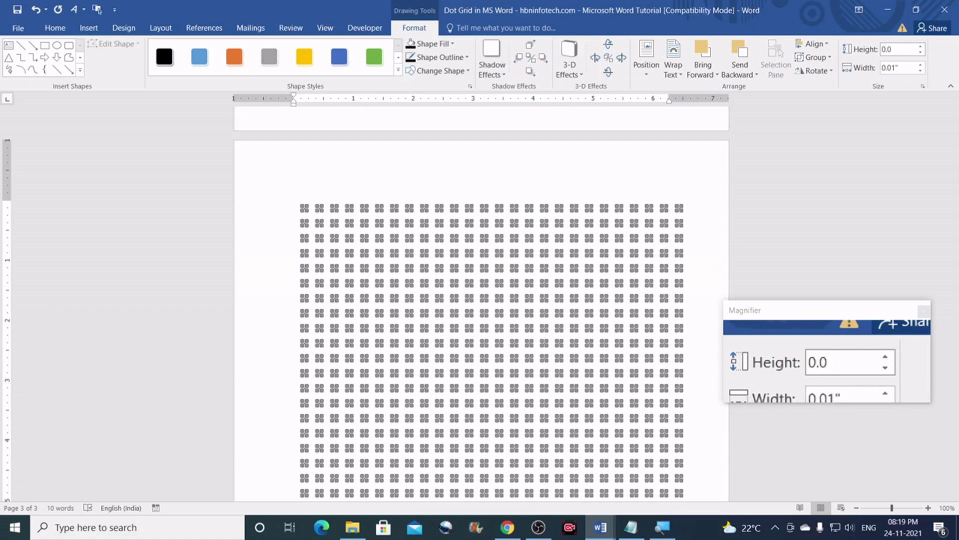
type("4")
left_click(906, 66)
type("0.04")
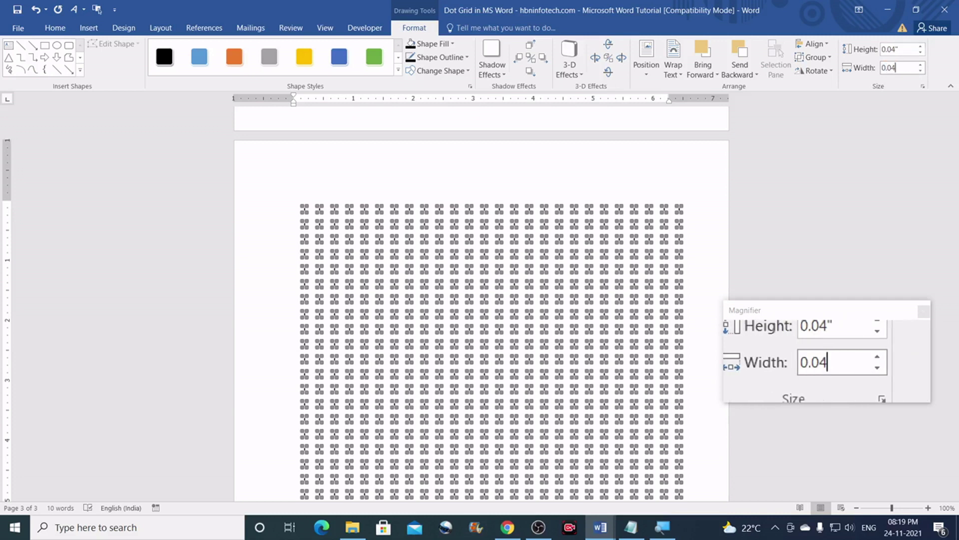
key("Return")
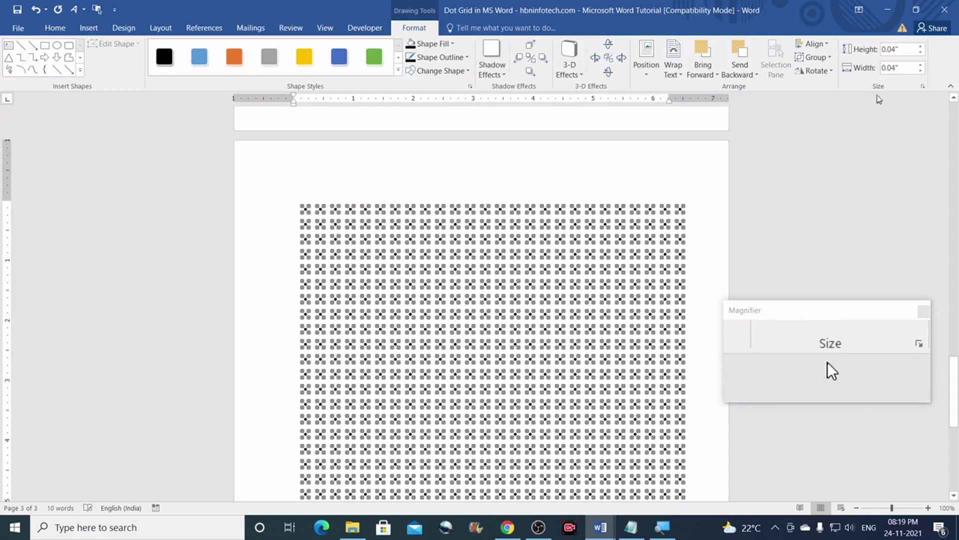
Group the third page's dots again, align the grid to the horizontal center and vertical middle of the page, and deselect it
left_click(828, 59)
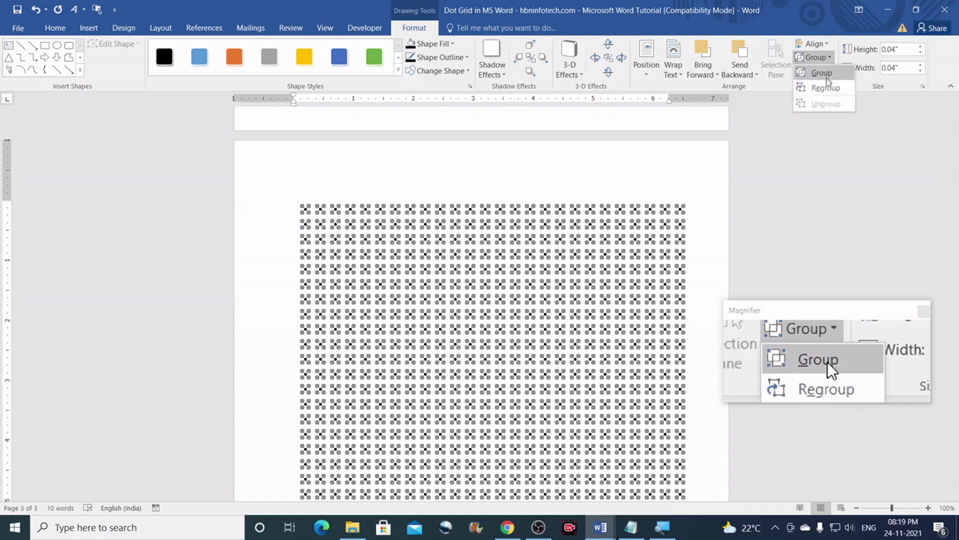
left_click(826, 90)
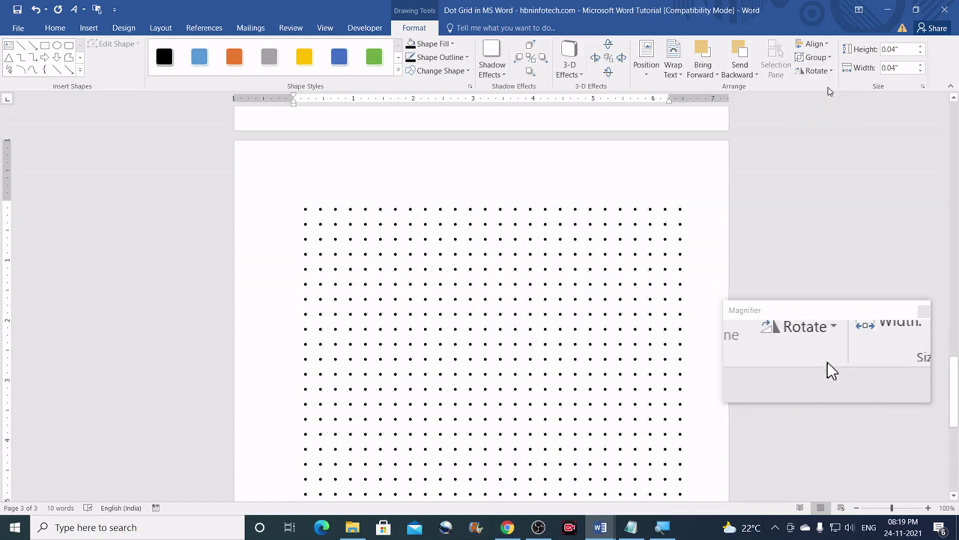
left_click(816, 44)
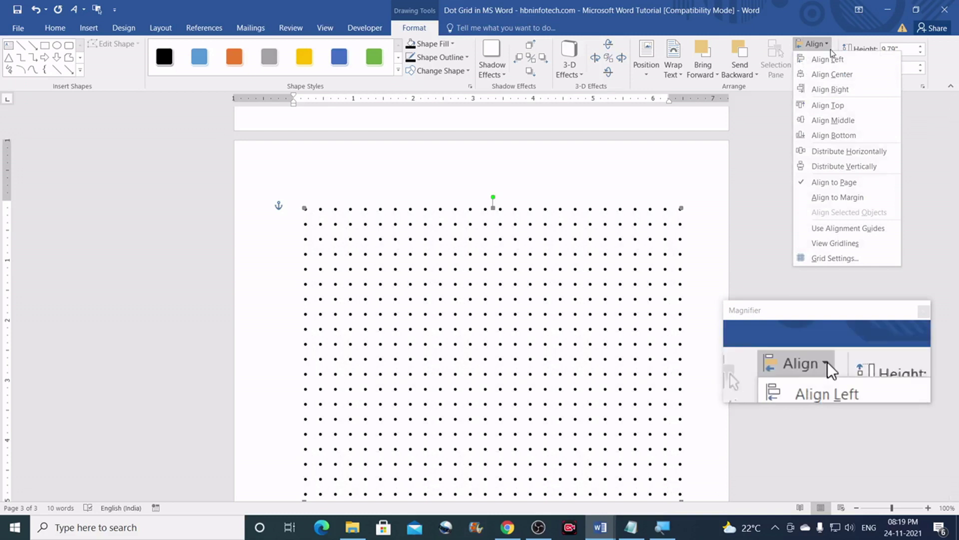
left_click(824, 70)
left_click(816, 44)
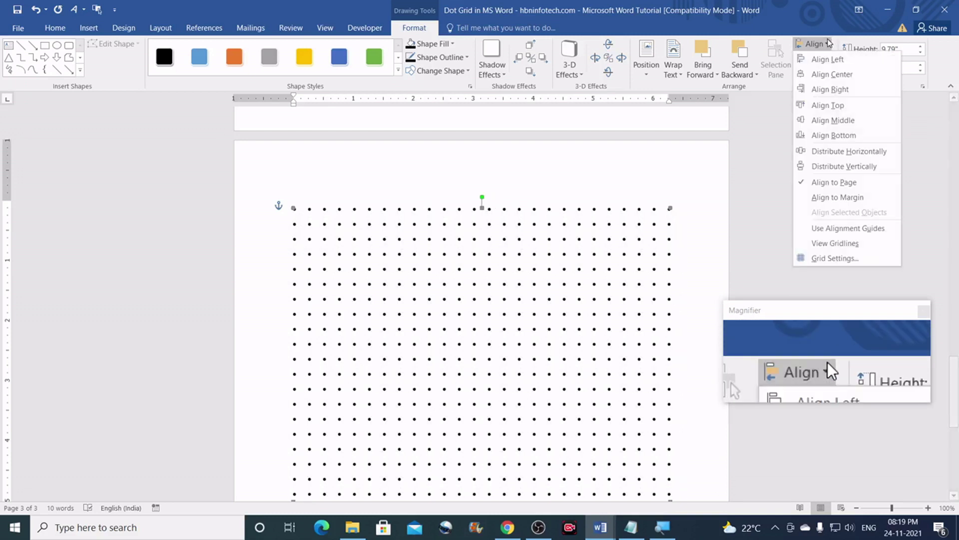
left_click(844, 124)
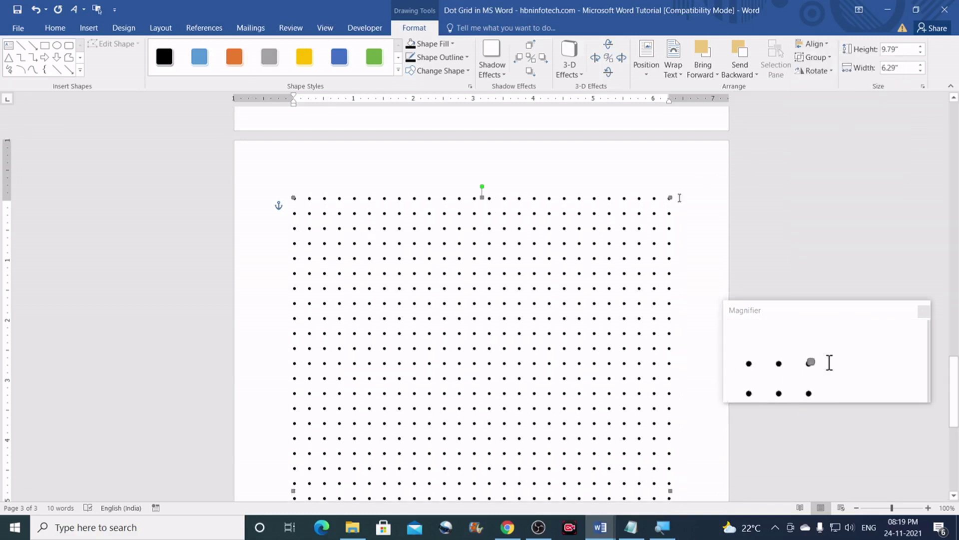
left_click(686, 196)
Compare the dot sizes of the grids on the first, second and third pages
scroll(500, 250, "up", 4)
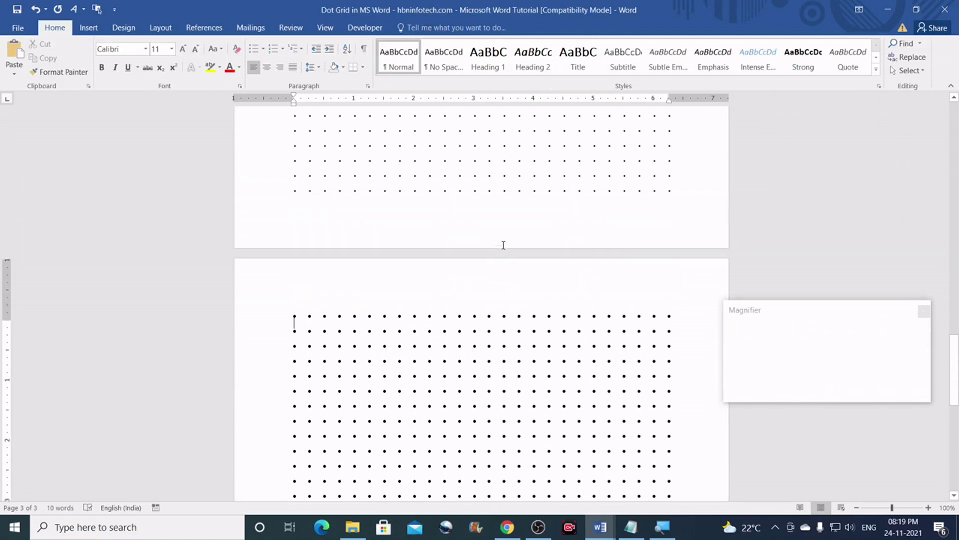
scroll(490, 321, "up", 3)
scroll(492, 319, "down", 9)
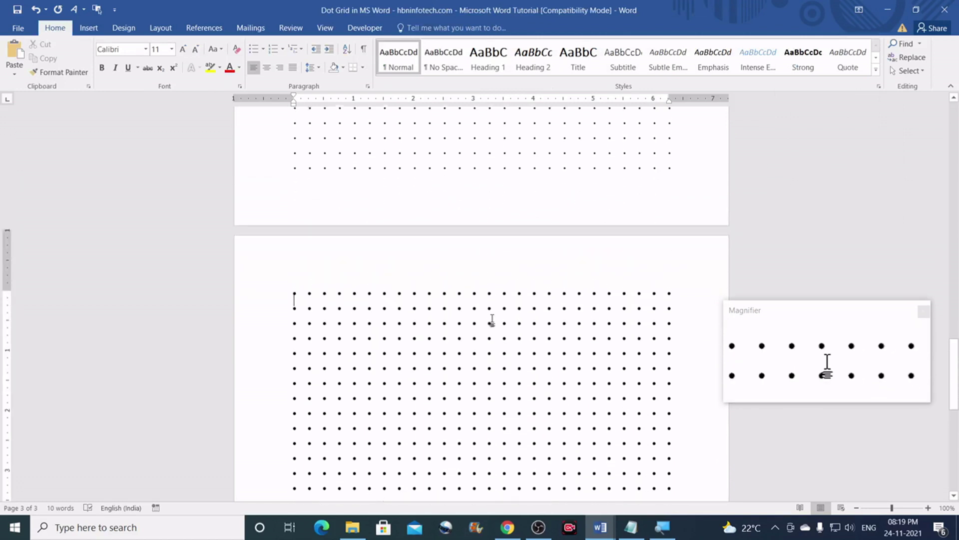
scroll(493, 319, "up", 5)
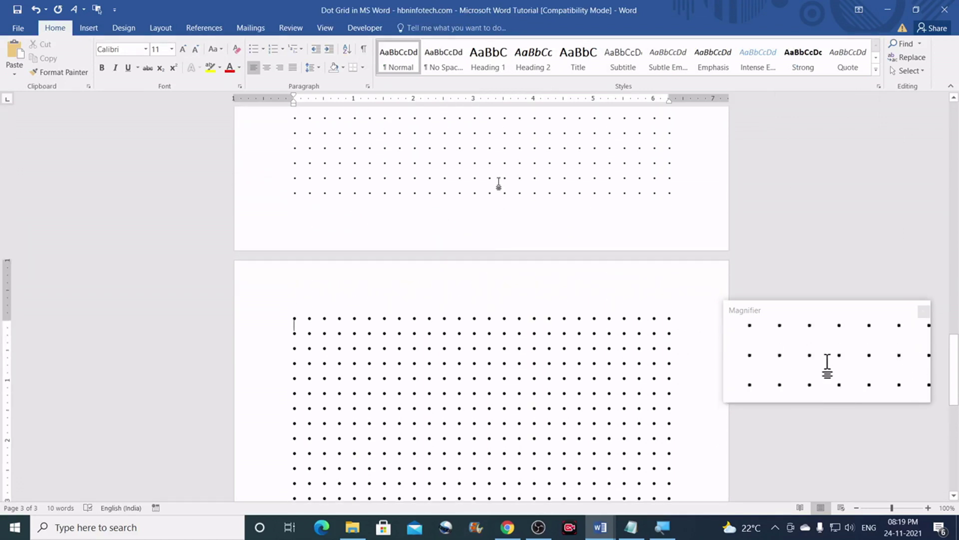
scroll(499, 184, "up", 7)
scroll(500, 182, "up", 8)
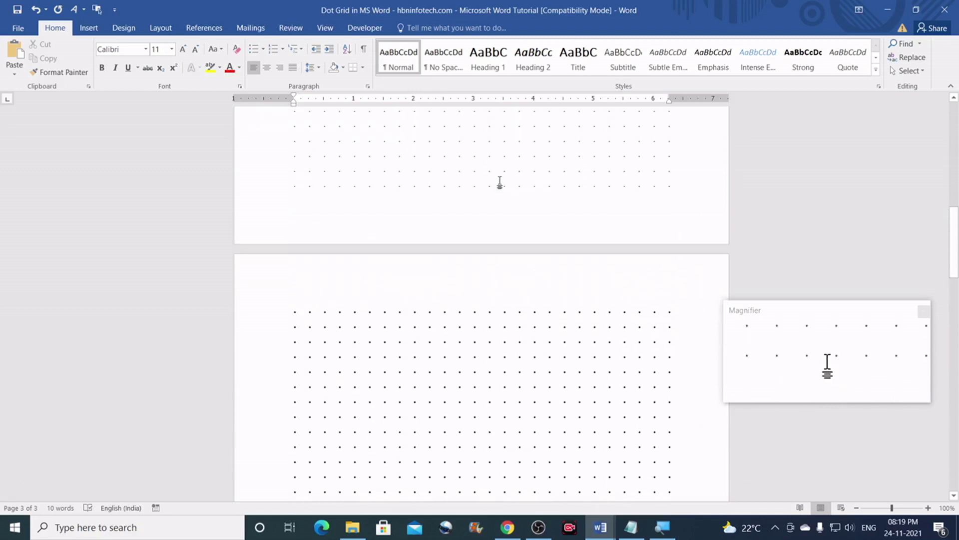
scroll(500, 240, "down", 8)
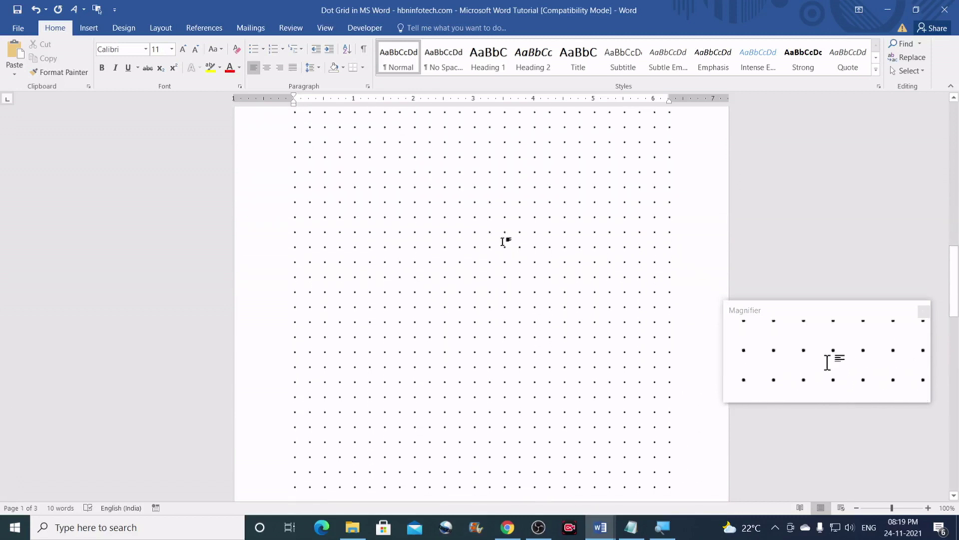
scroll(505, 238, "down", 12)
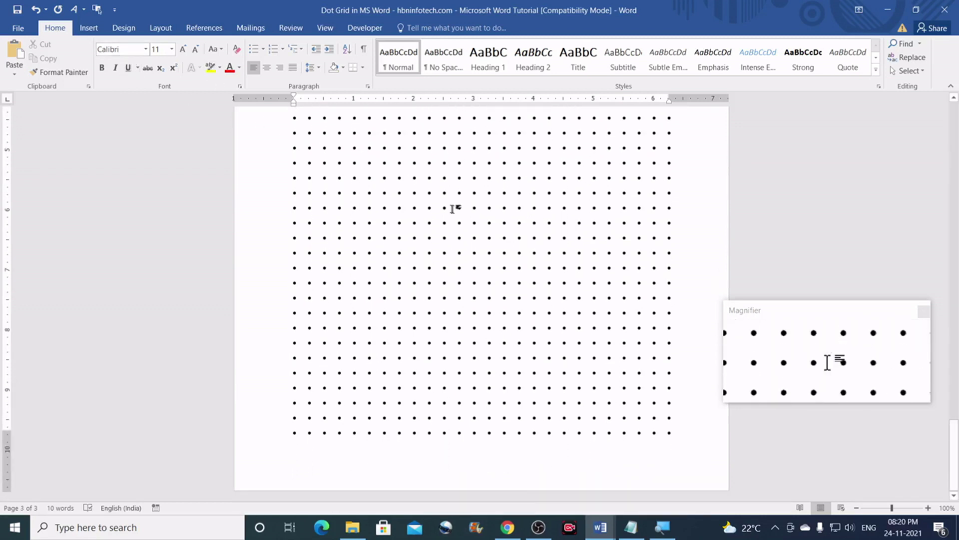
scroll(453, 209, "up", 5)
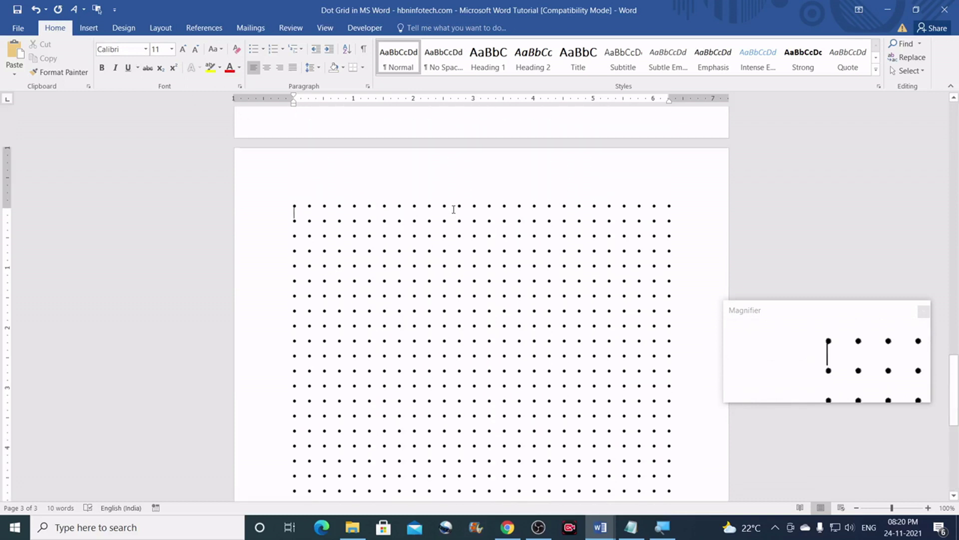
Insert a page break at the end of the document to add a blank fourth page
left_click(166, 33)
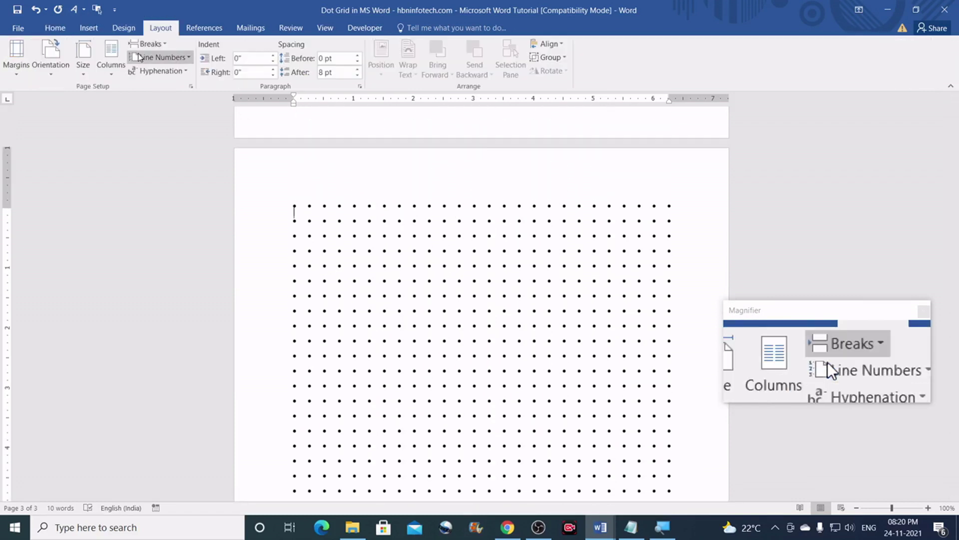
left_click(150, 44)
left_click(173, 80)
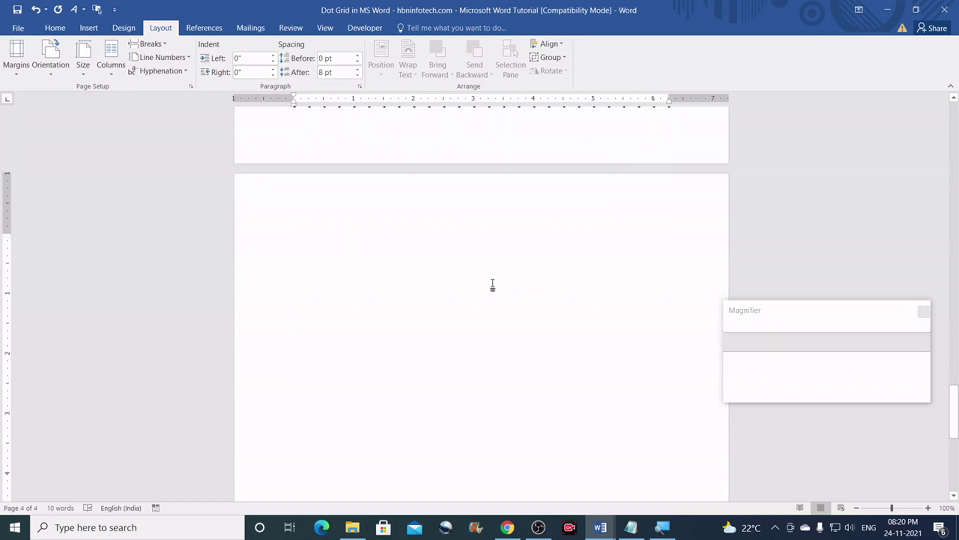
Paste the copied dot grid onto the fourth page and ungroup it into individual dots
left_click(54, 28)
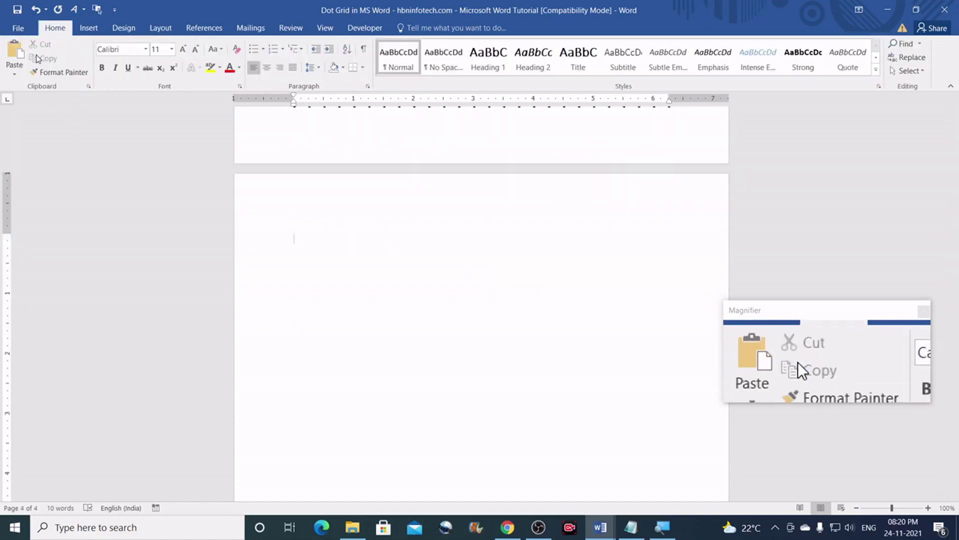
left_click(13, 52)
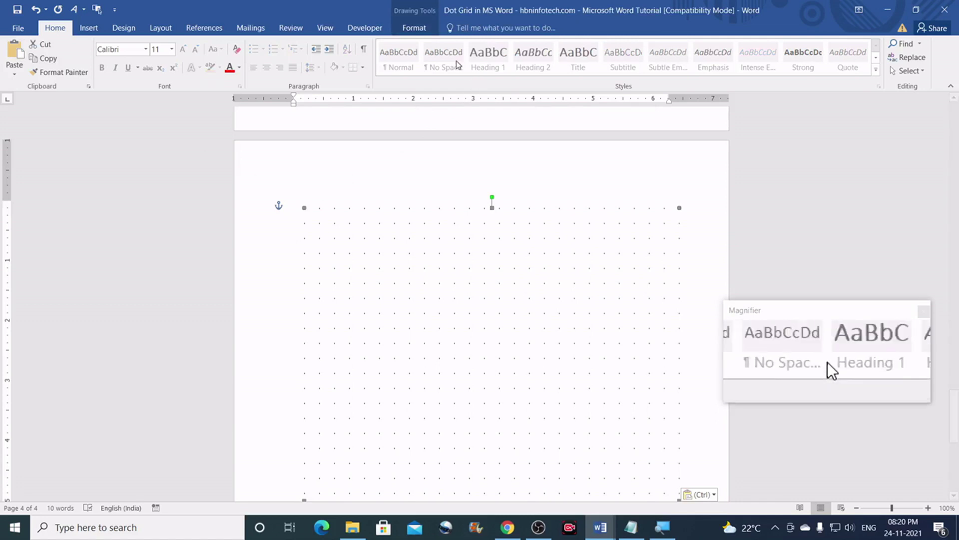
left_click(414, 27)
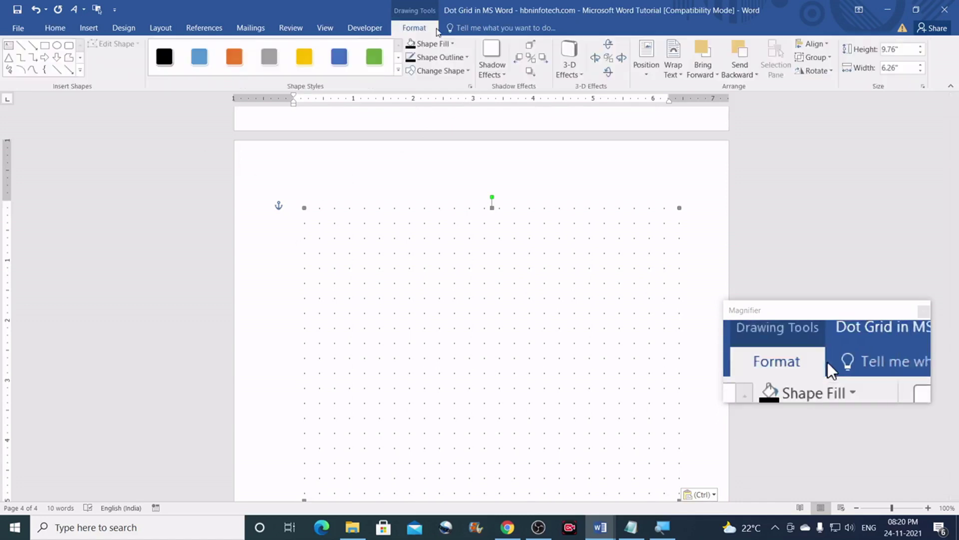
left_click(815, 57)
left_click(824, 104)
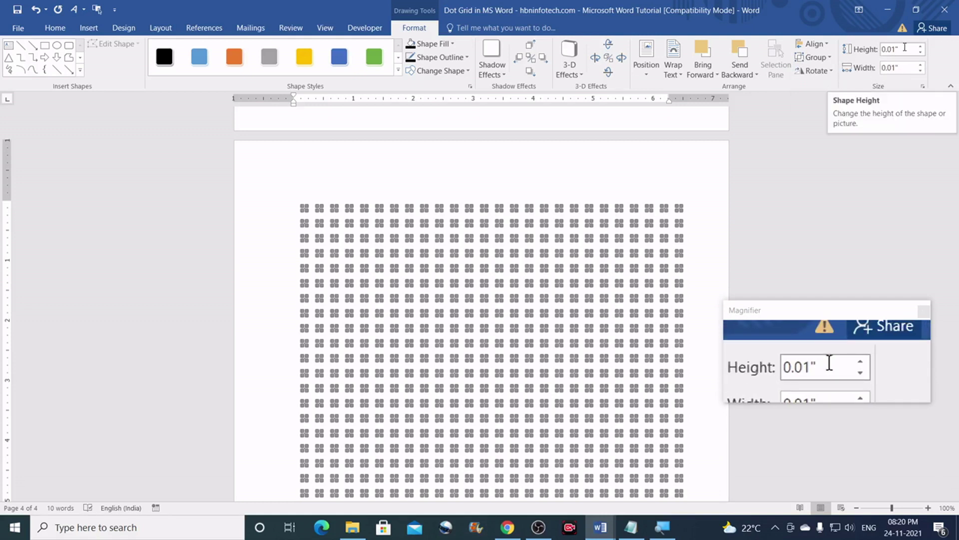
Set the height and width of all the fourth page's dots to 0.1"
left_click(905, 47)
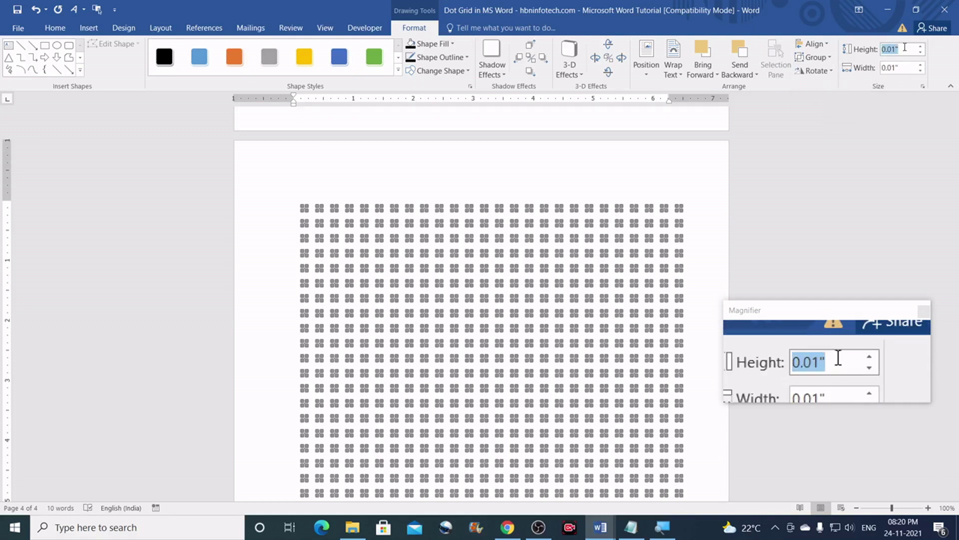
type("0.1")
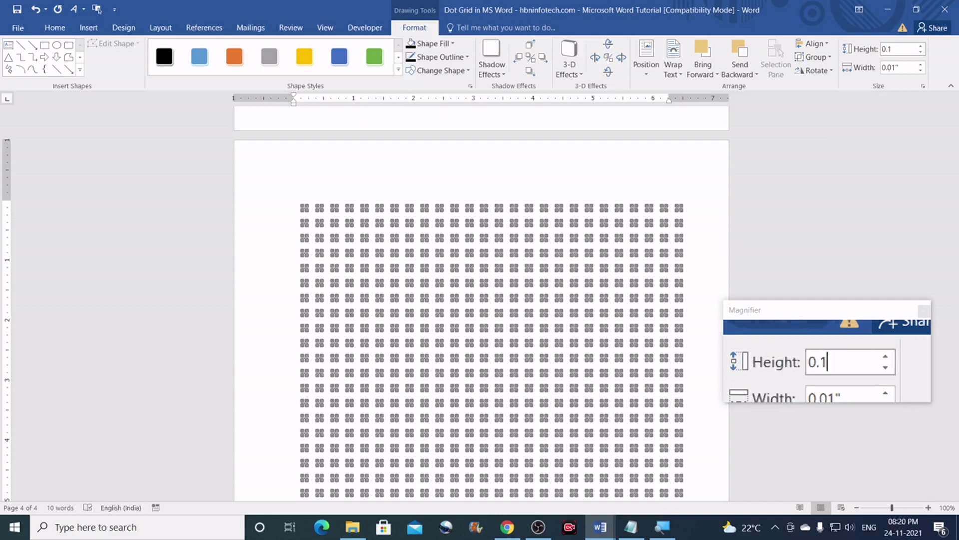
left_click(911, 68)
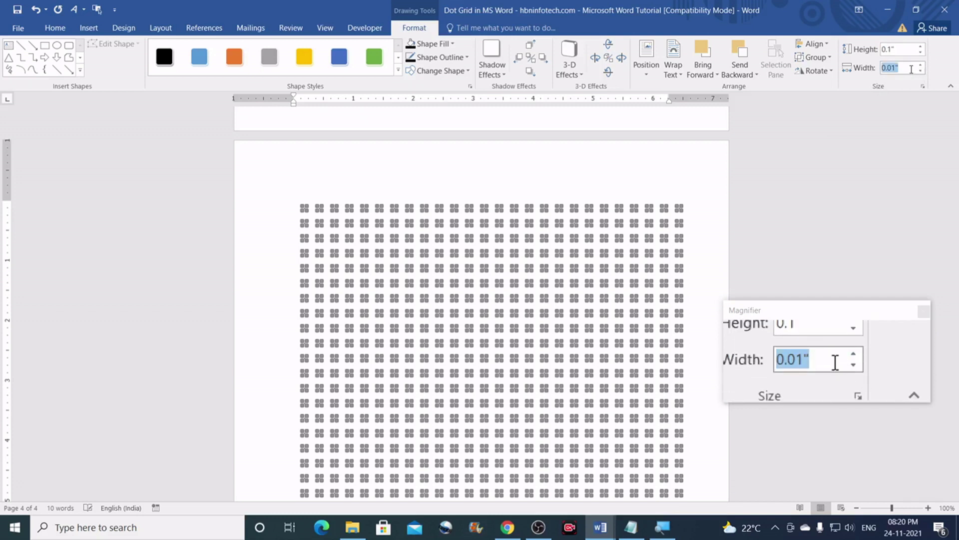
type("0")
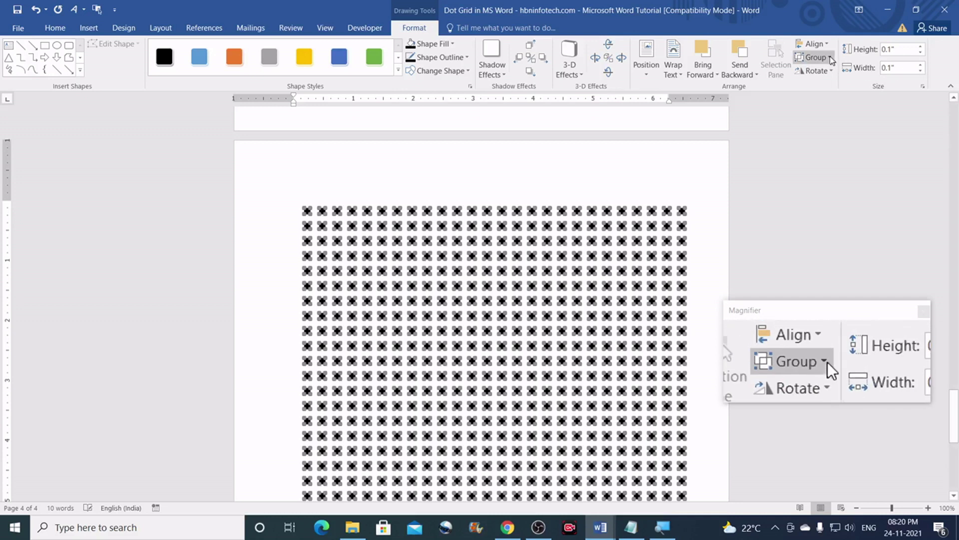
Group the fourth page's dots, align the grid to the horizontal center and vertical middle of the page, and deselect it
left_click(830, 58)
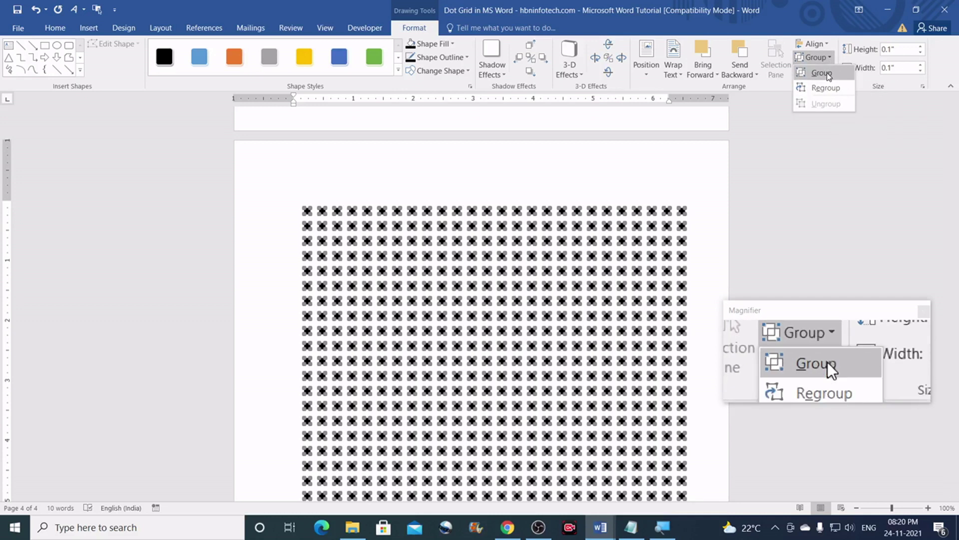
left_click(824, 73)
left_click(814, 43)
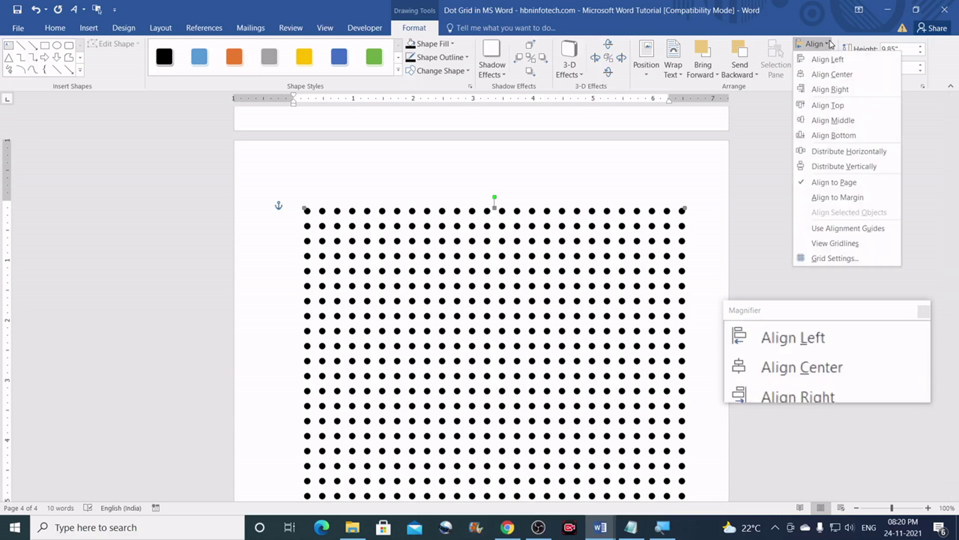
left_click(830, 73)
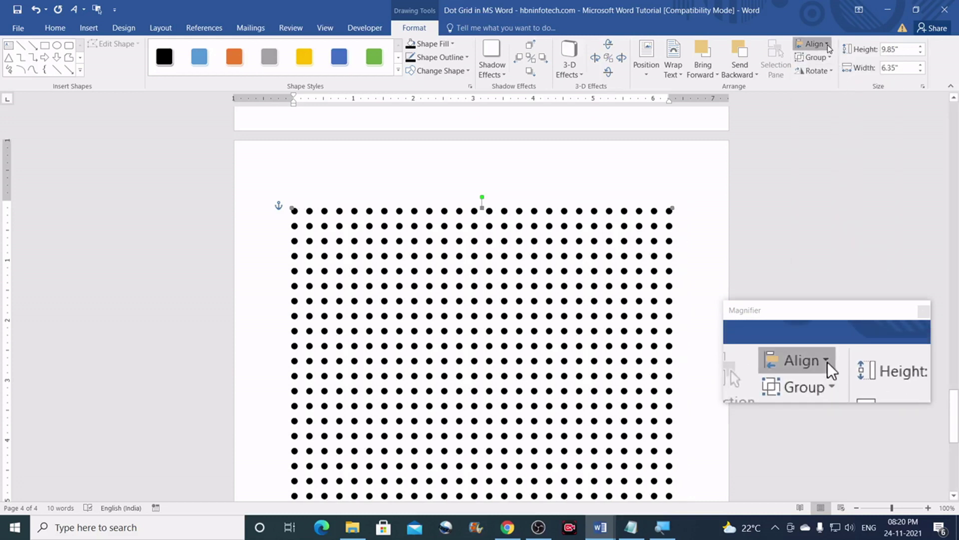
left_click(813, 43)
left_click(850, 121)
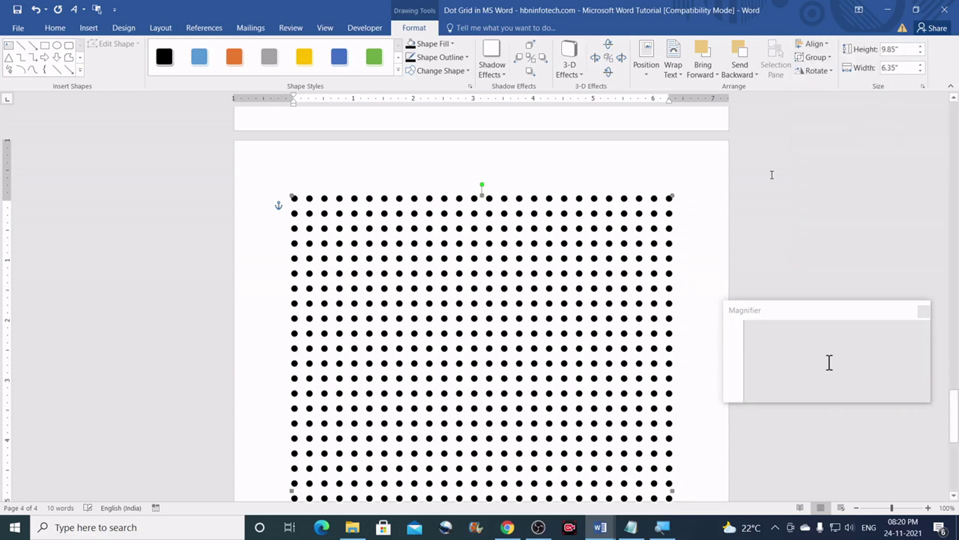
left_click(704, 195)
Insert a page break after the fourth page's dot grid to add a blank fifth page
scroll(704, 194, "down", 5)
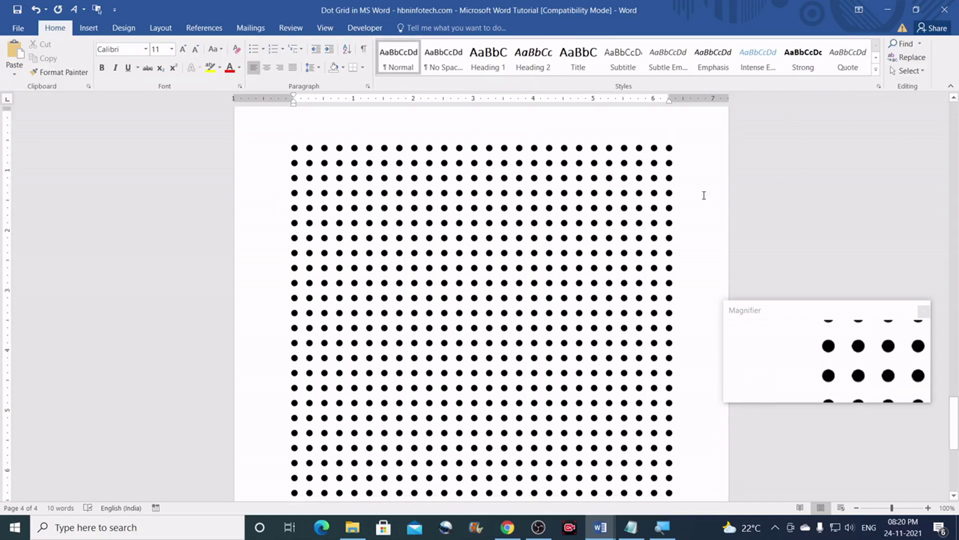
scroll(704, 194, "up", 3)
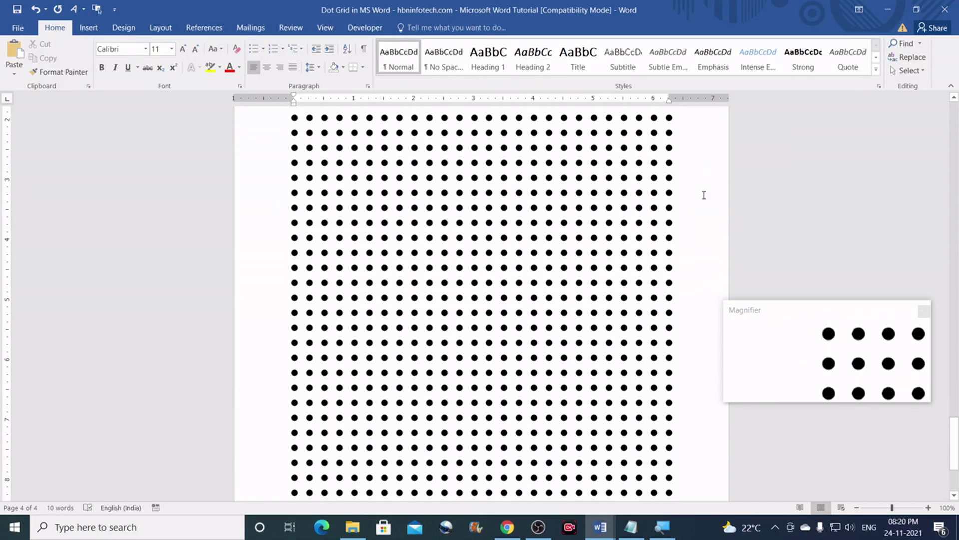
scroll(704, 195, "up", 1)
scroll(704, 195, "up", 1)
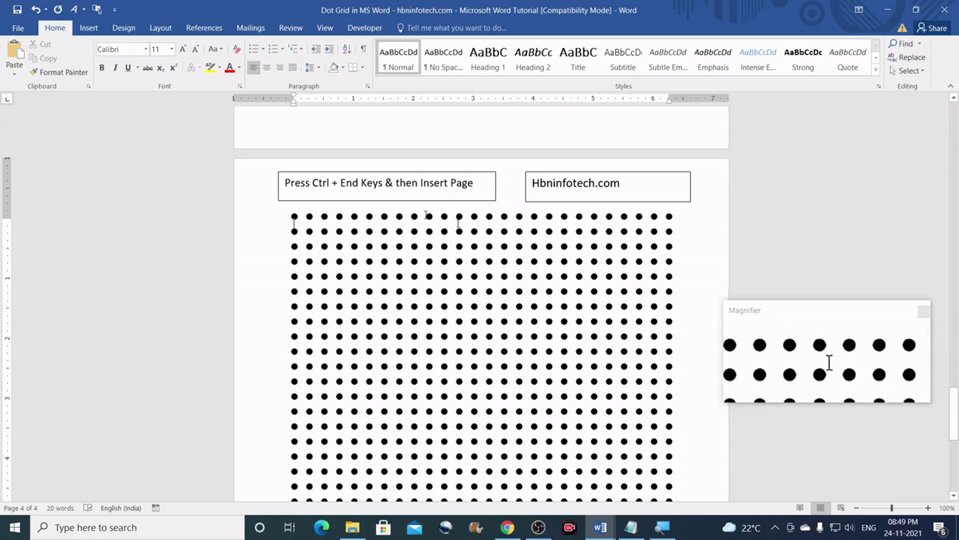
left_click(90, 30)
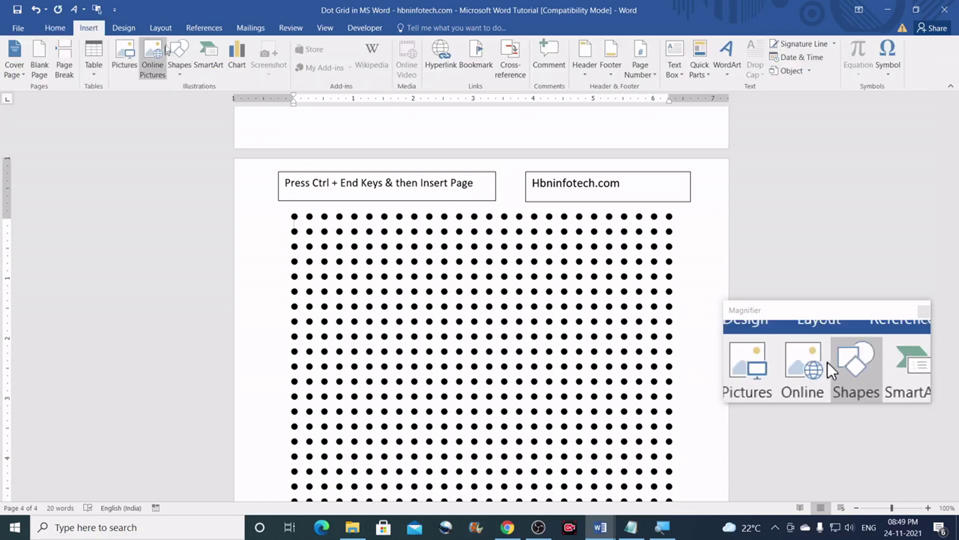
left_click(170, 29)
left_click(165, 45)
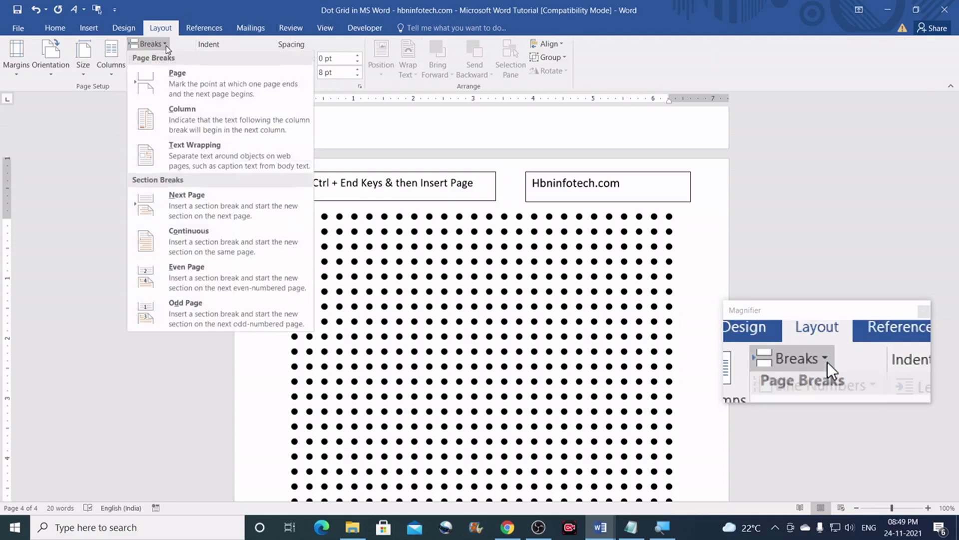
left_click(176, 79)
Paste the copied dot grid onto the fifth page and ungroup it into individual dots
scroll(460, 245, "down", 5)
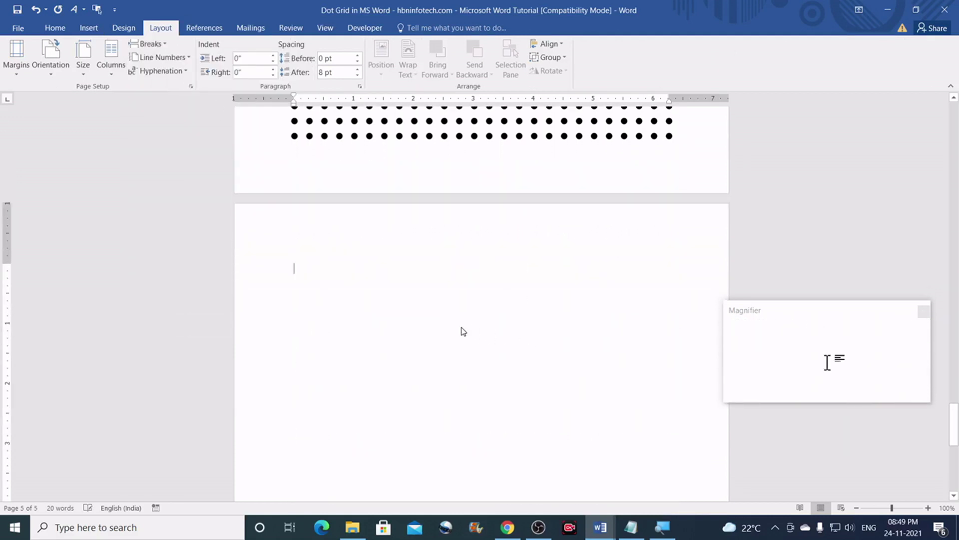
key("ctrl+v")
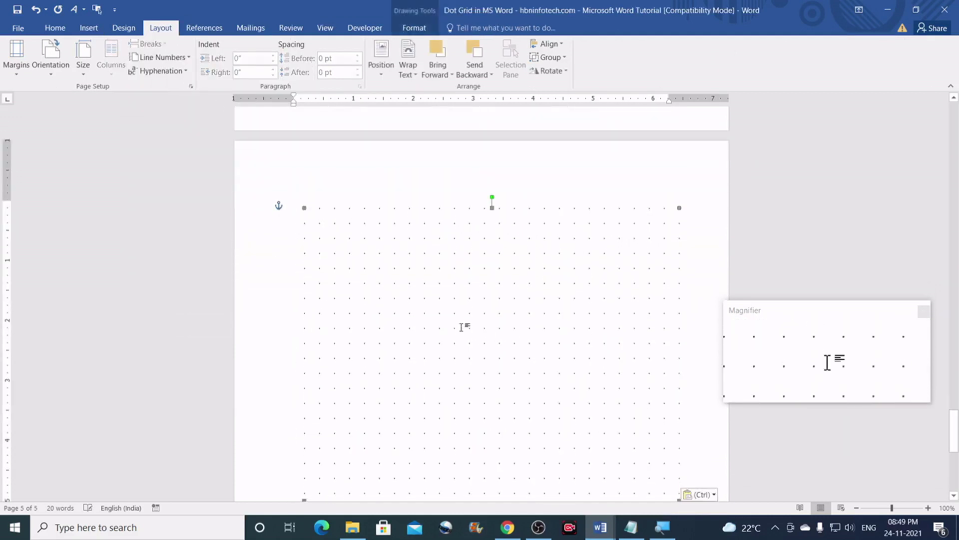
left_click(409, 29)
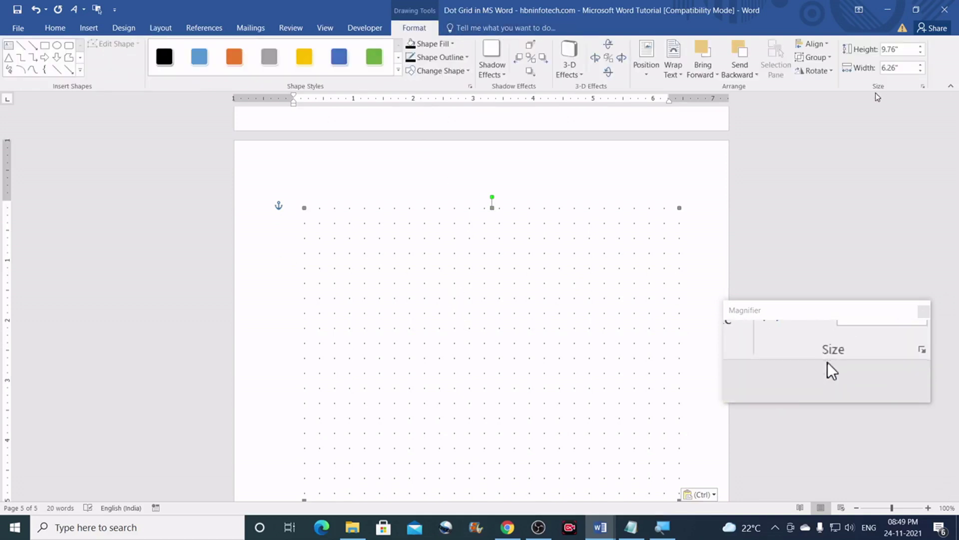
left_click(823, 59)
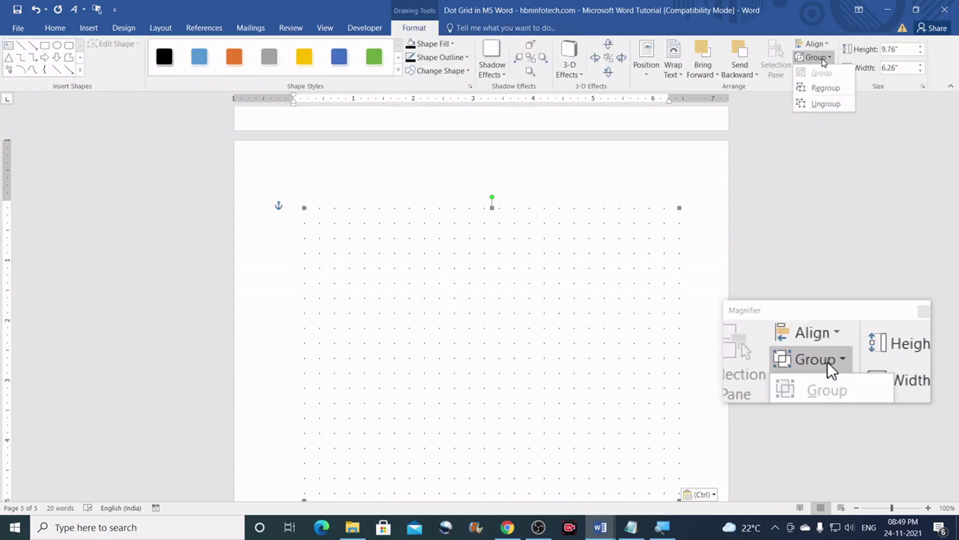
left_click(825, 104)
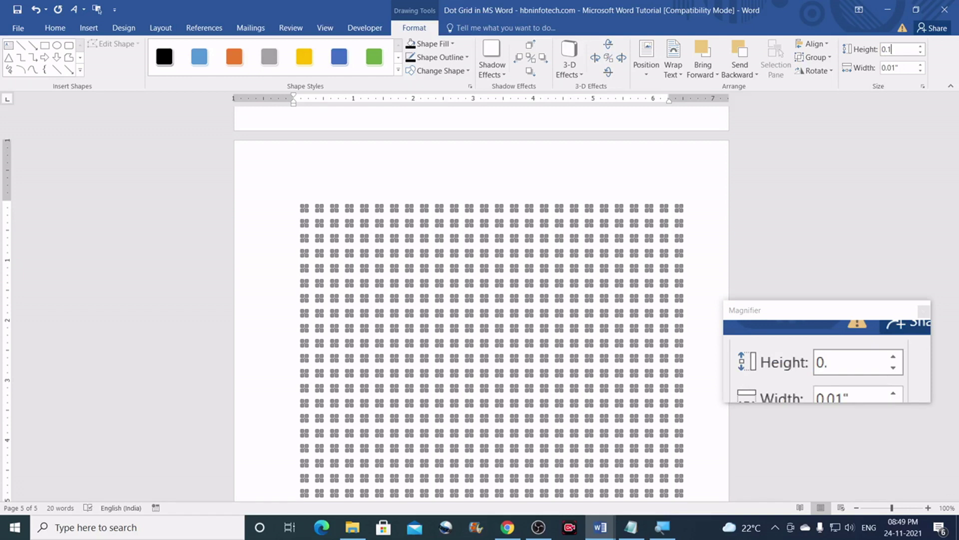
Set the height and width of all the fifth page's dots to 0.1"
key("Tab")
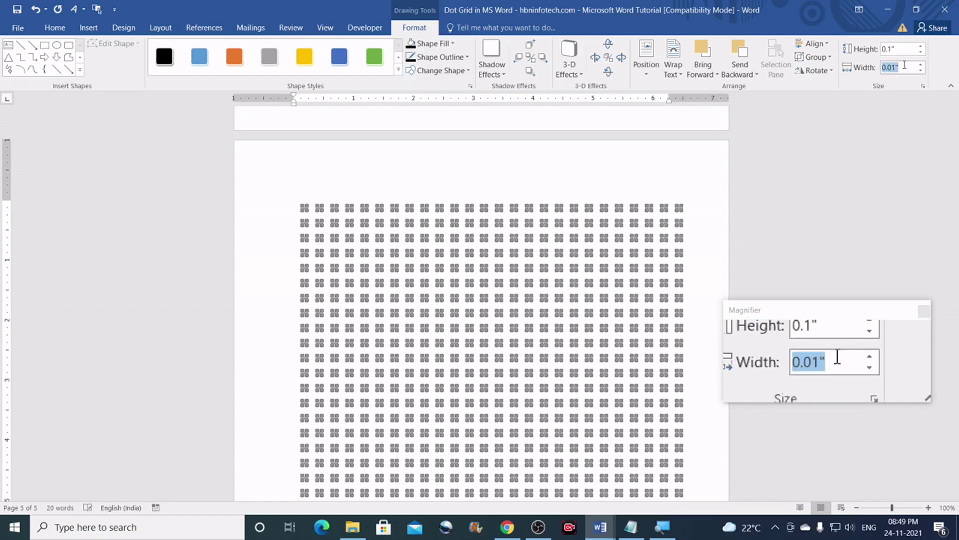
type("0")
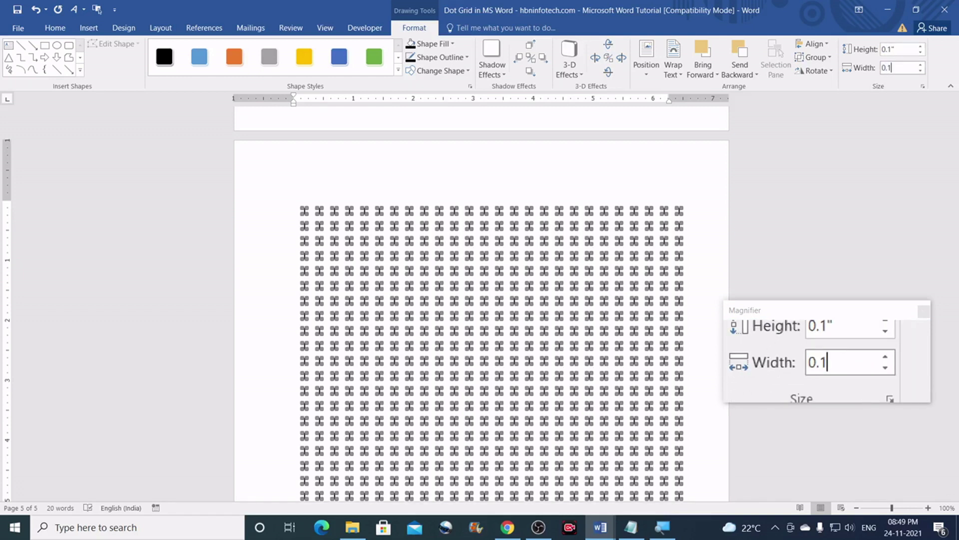
key("Return")
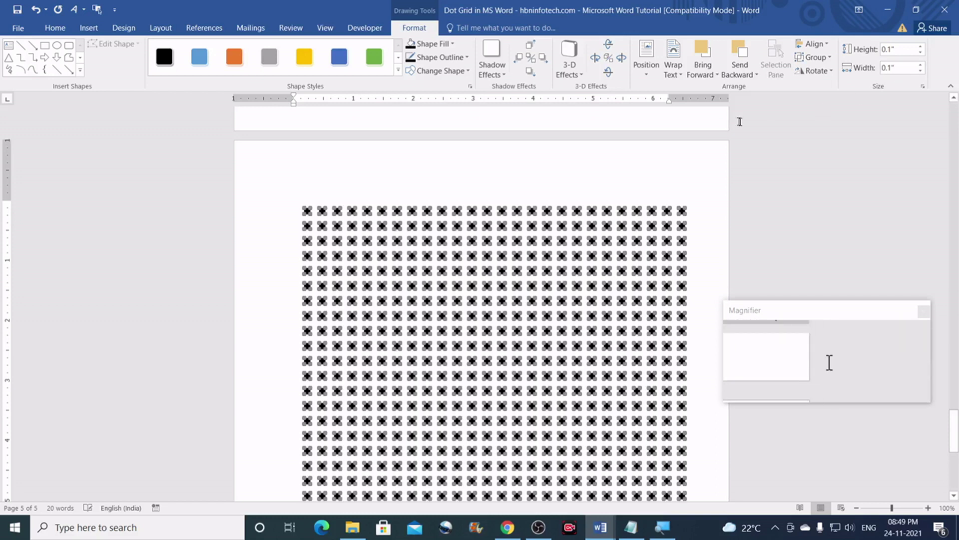
Change the fifth page's dots to triangles and enter 0.1" again for their height and width
left_click(472, 74)
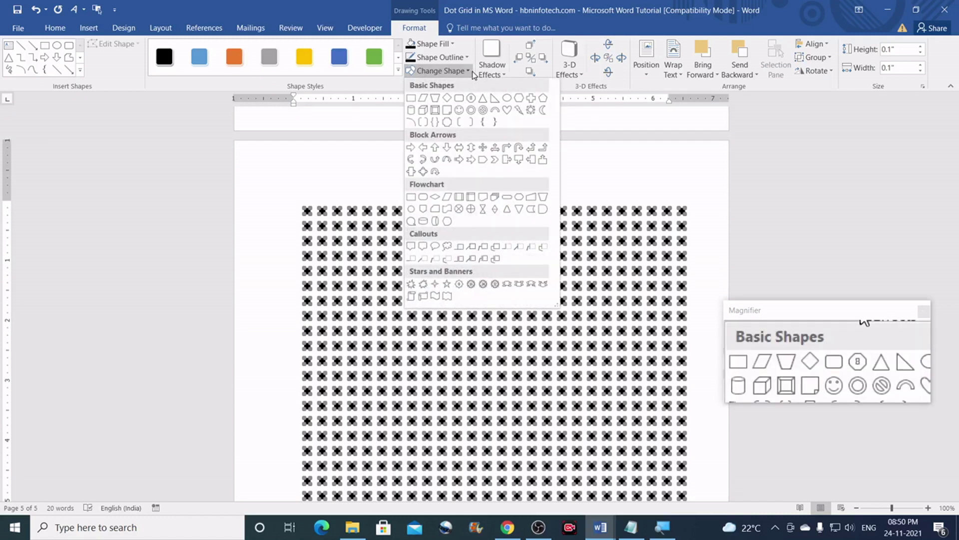
left_click(483, 99)
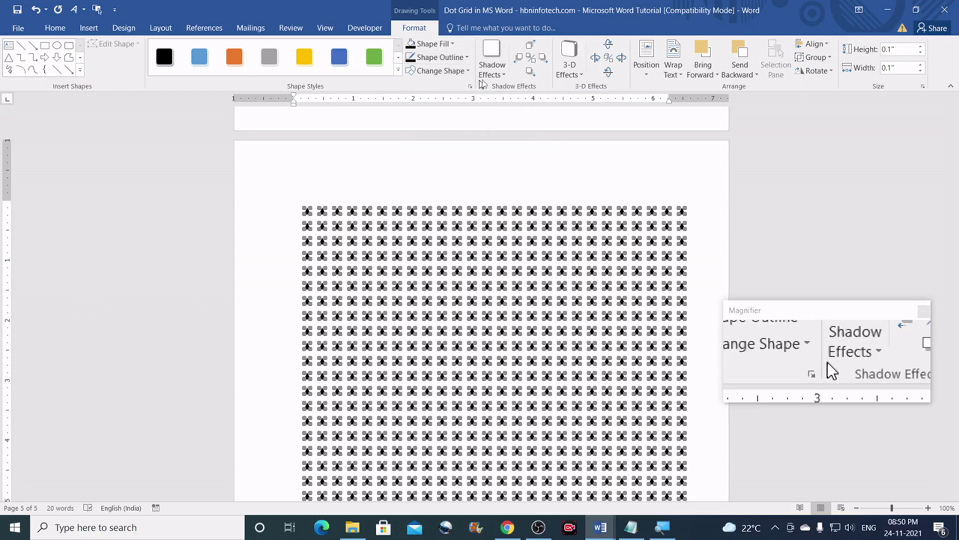
left_click(904, 50)
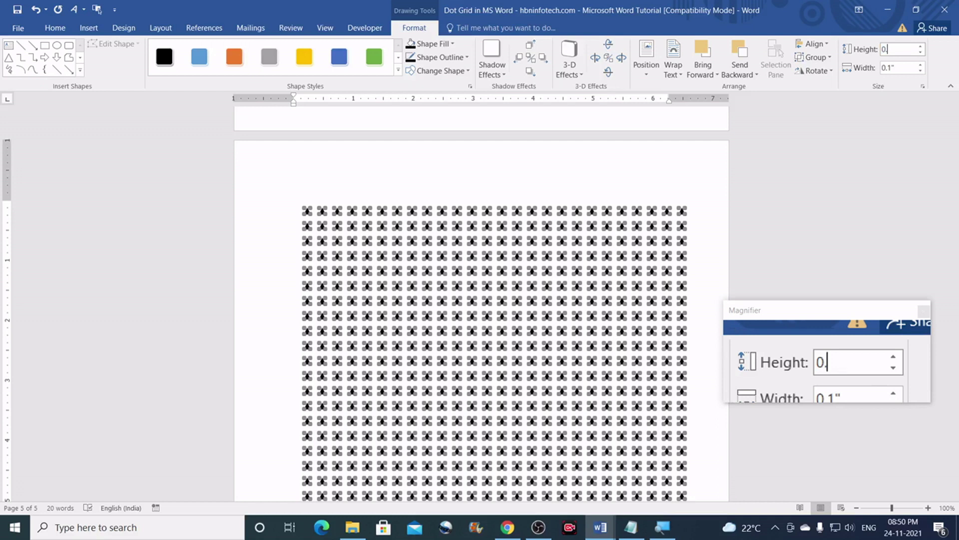
key("Return")
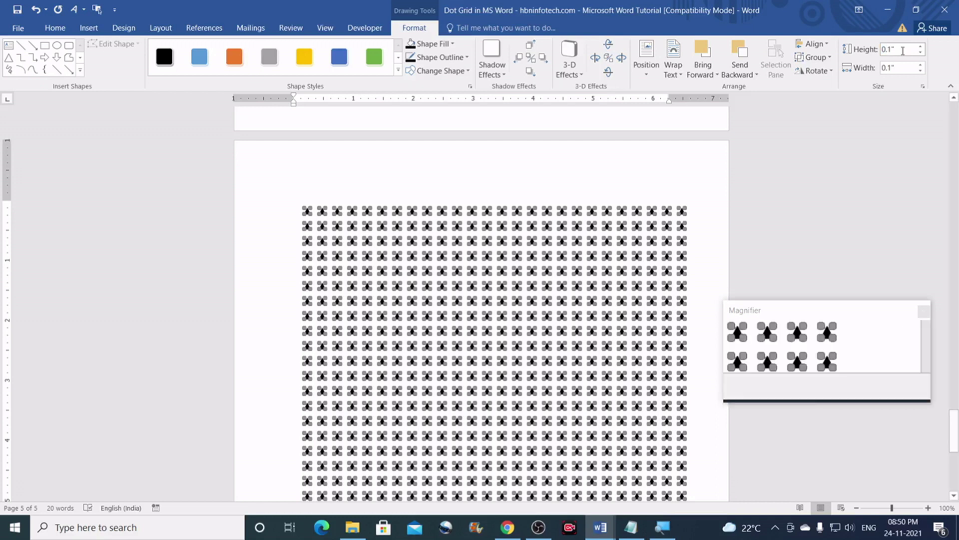
left_click(905, 69)
type("0")
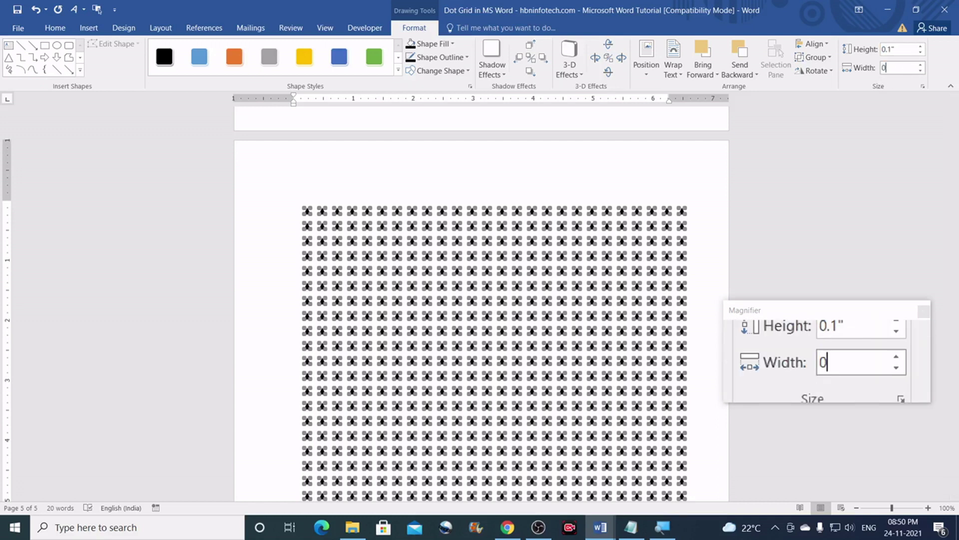
type(".1")
key("Return")
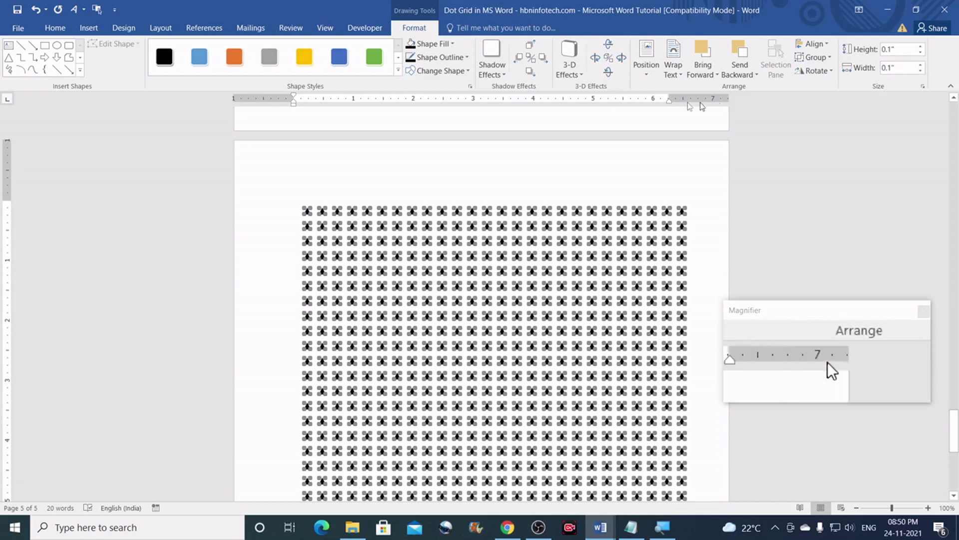
Give all the fifth page's triangles a standard red fill and a matching red outline
left_click(450, 48)
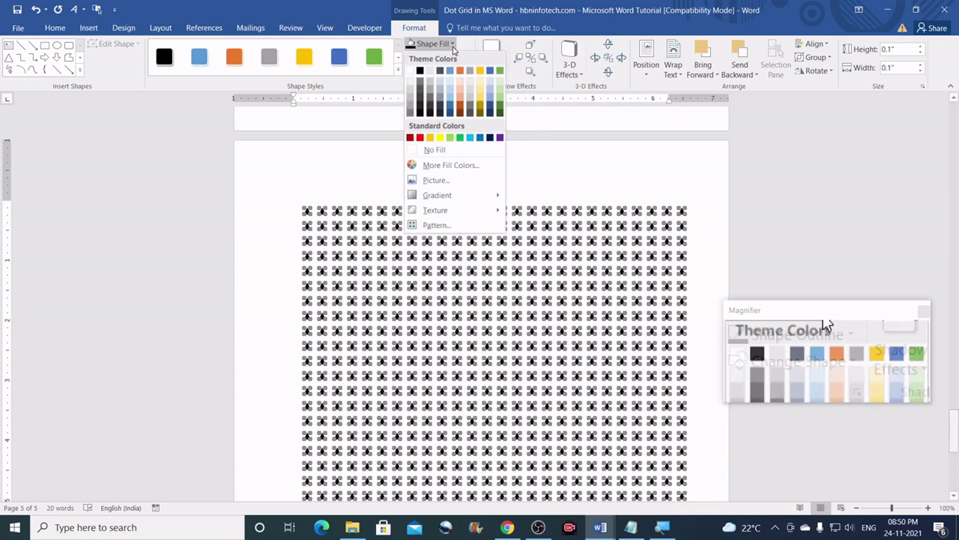
left_click(420, 138)
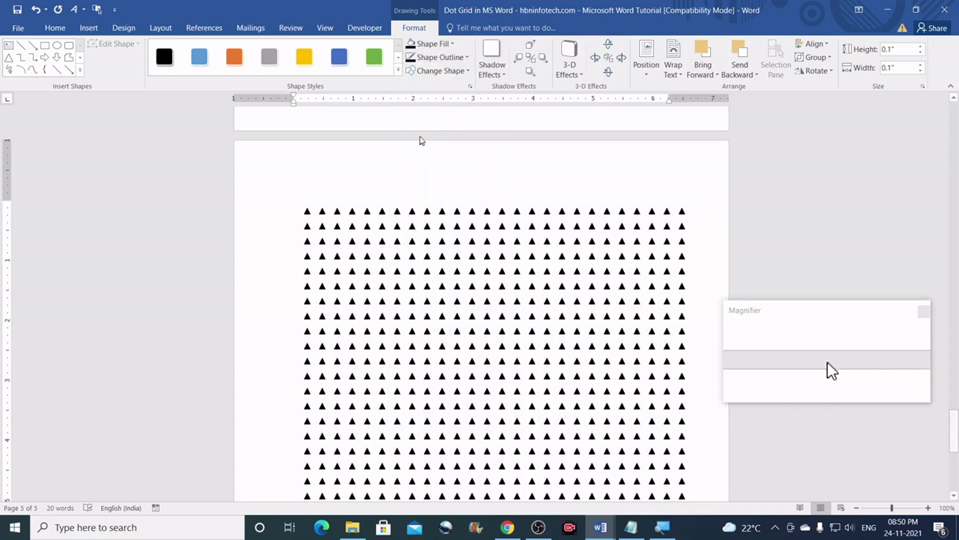
left_click(468, 57)
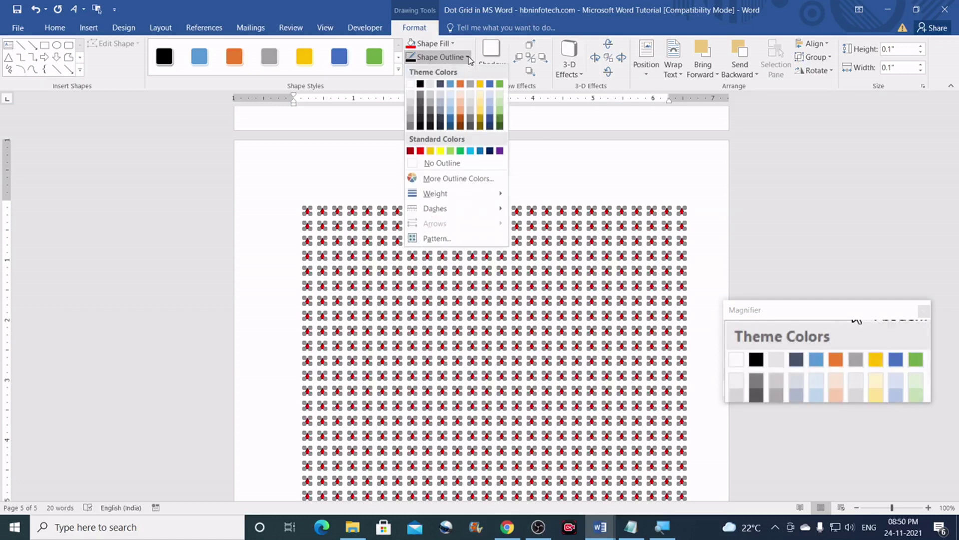
left_click(420, 152)
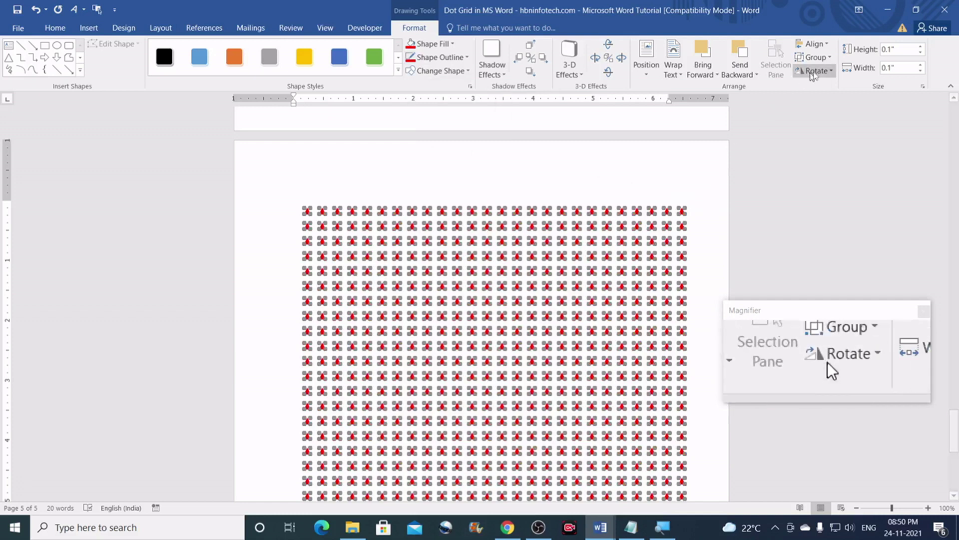
Regroup the triangles, align the grid to the horizontal center and vertical middle of the page, and deselect it
left_click(827, 58)
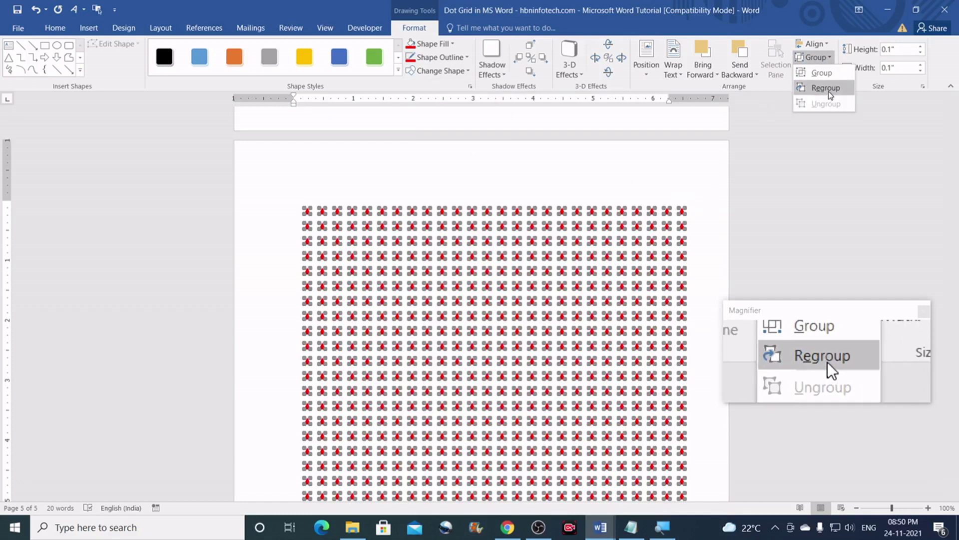
left_click(827, 88)
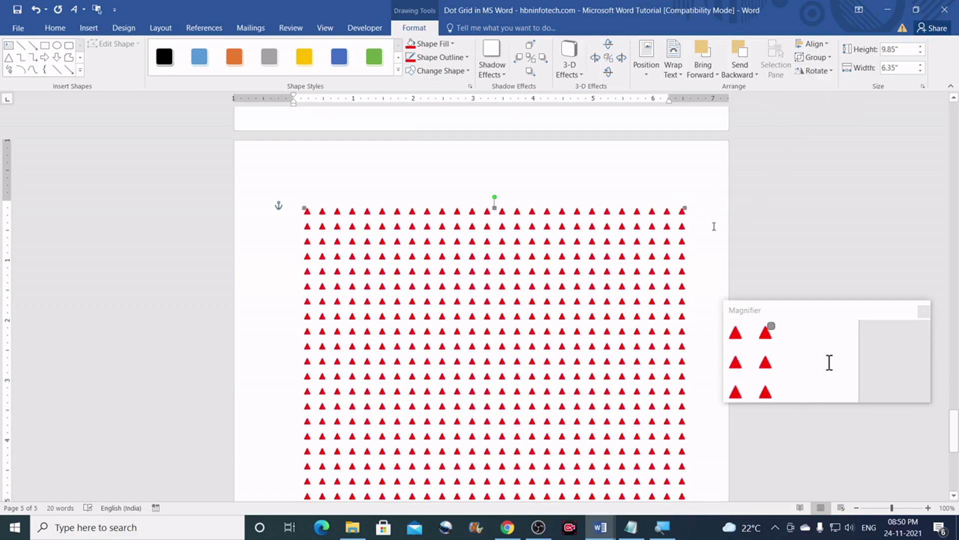
left_click(826, 46)
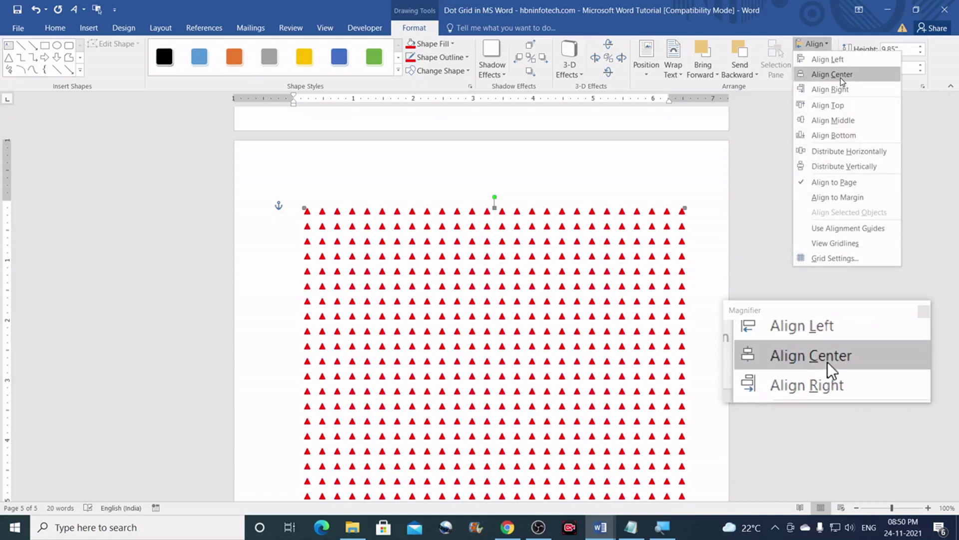
left_click(831, 73)
left_click(819, 45)
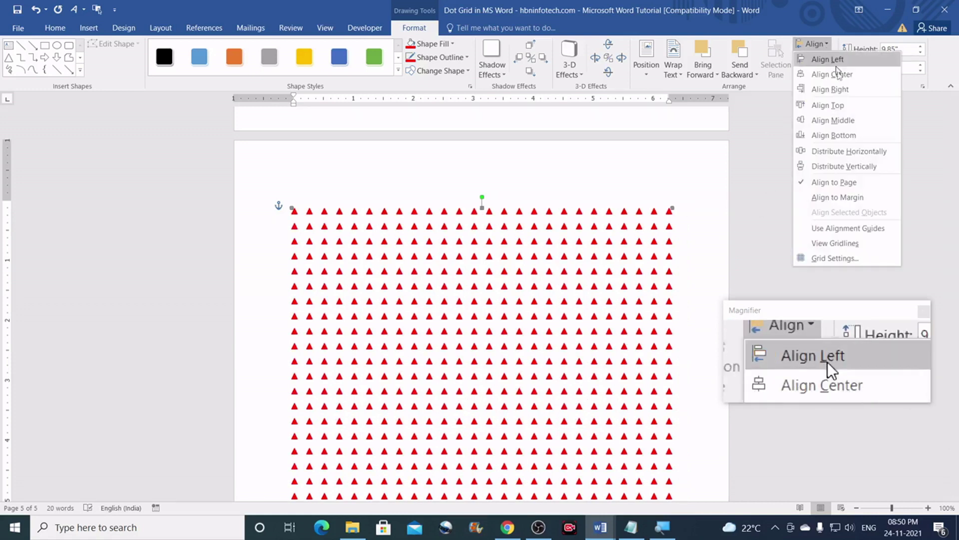
left_click(841, 121)
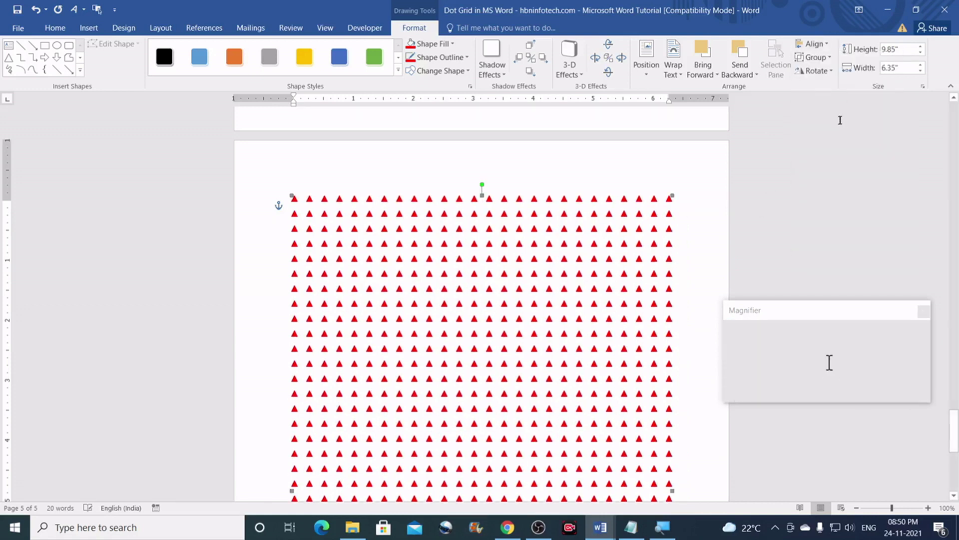
left_click(710, 202)
Review the triangle grid on the fifth page and compare it with the dot grids on the preceding pages
scroll(667, 232, "up", 1)
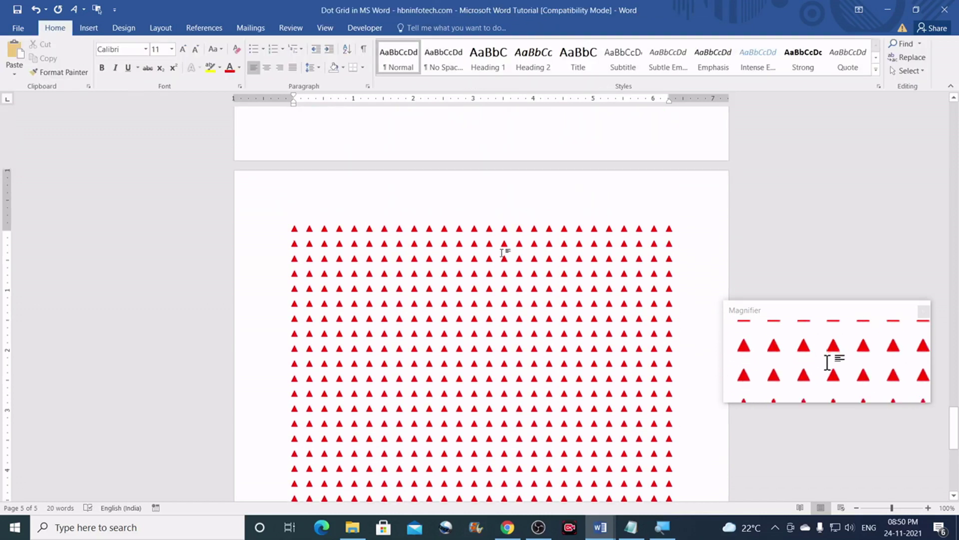
scroll(503, 249, "down", 3)
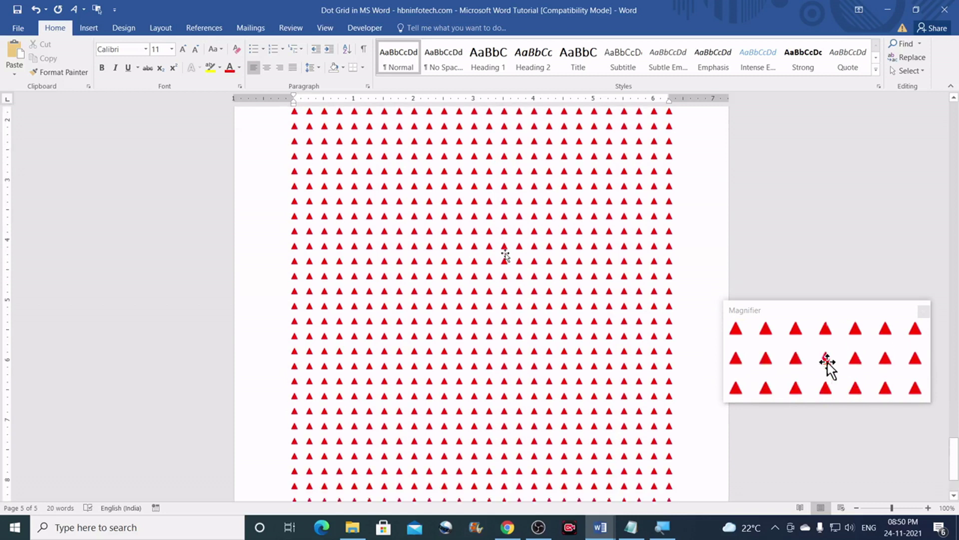
scroll(504, 256, "up", 3)
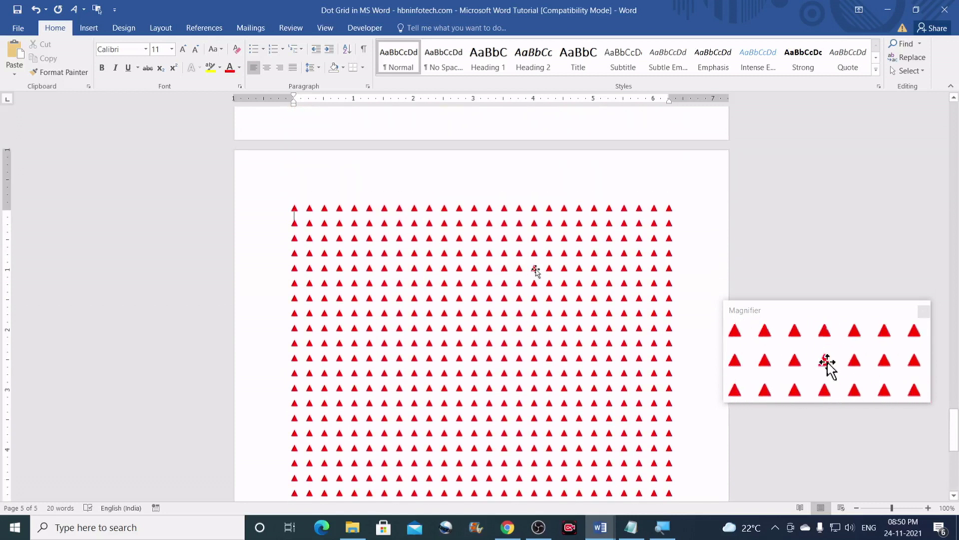
scroll(536, 271, "up", 5)
scroll(536, 269, "down", 5)
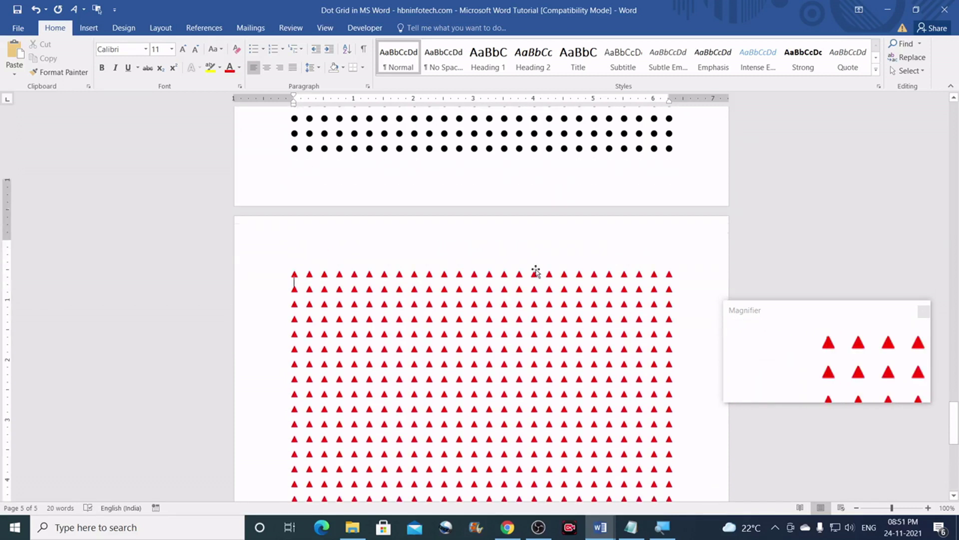
scroll(535, 270, "down", 10)
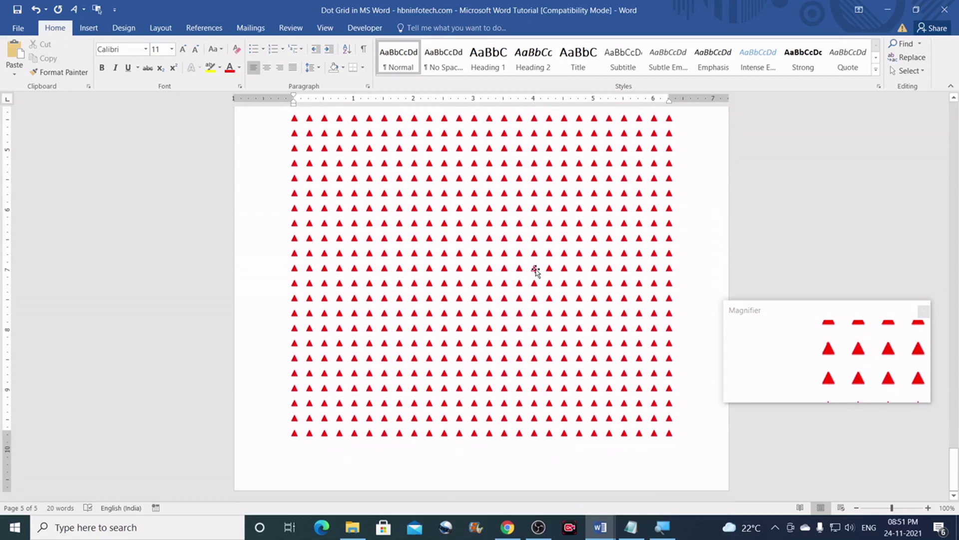
scroll(547, 269, "up", 18)
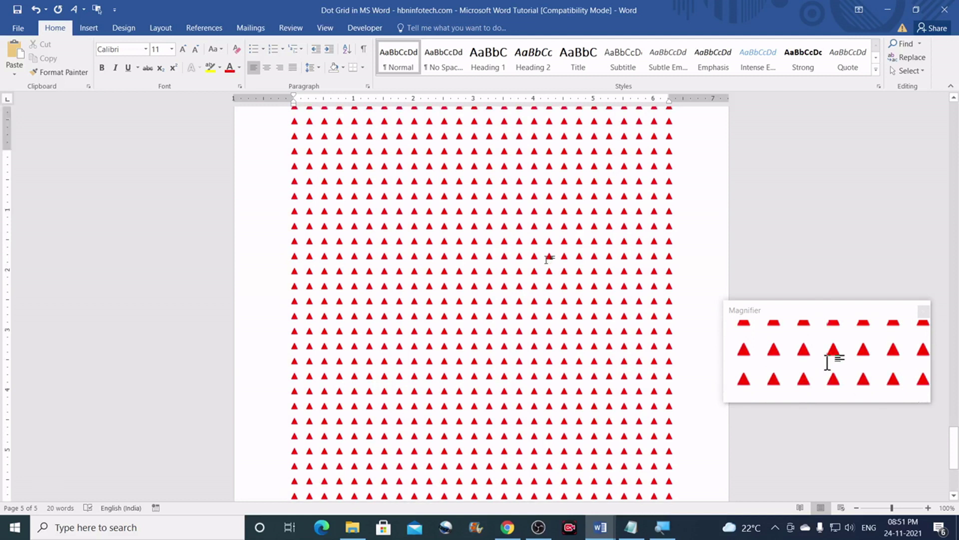
scroll(549, 258, "up", 4)
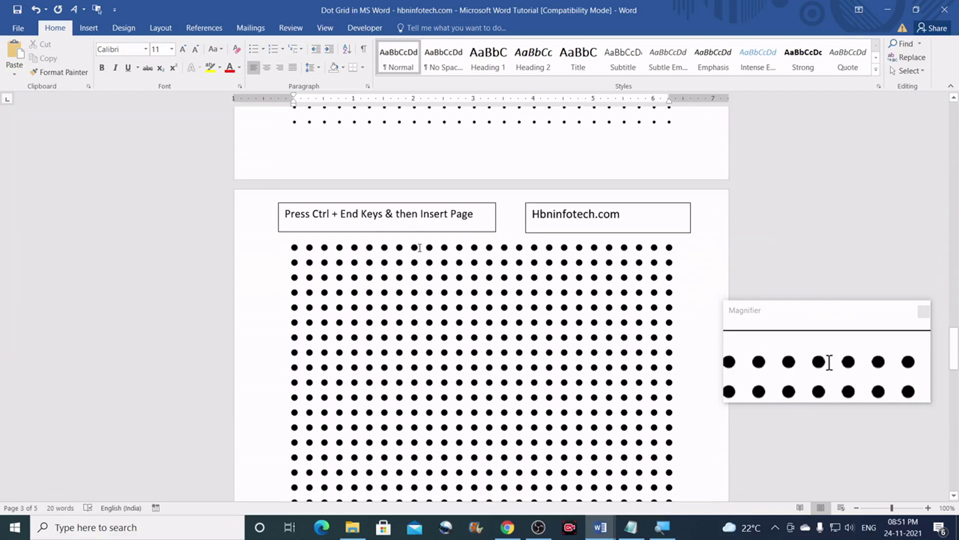
scroll(419, 247, "down", 15)
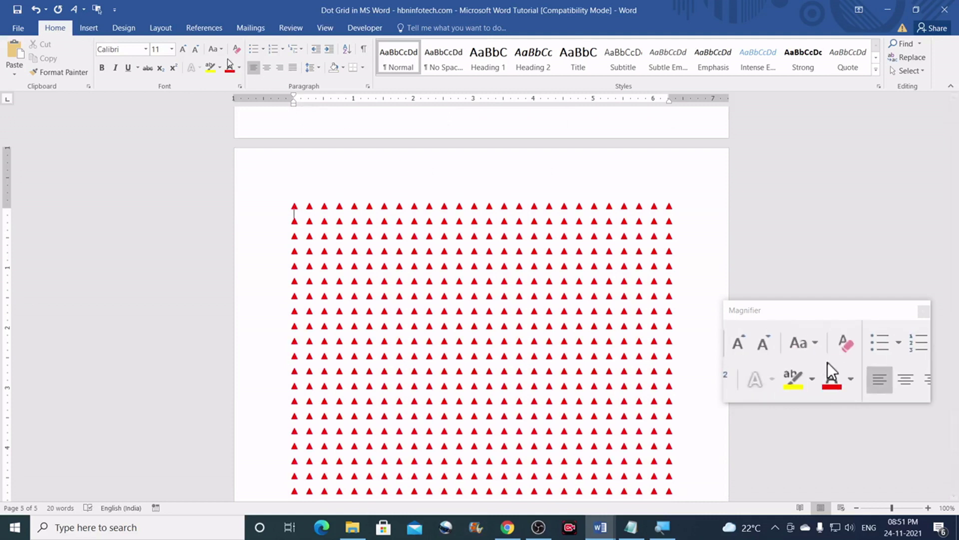
Insert a page break after the fifth page's triangle grid to add a blank sixth page
left_click(171, 28)
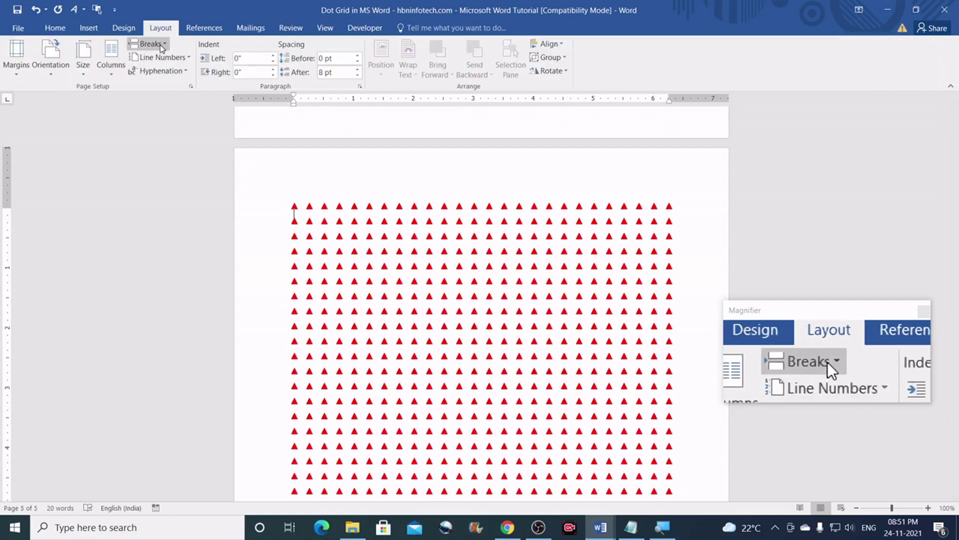
left_click(163, 45)
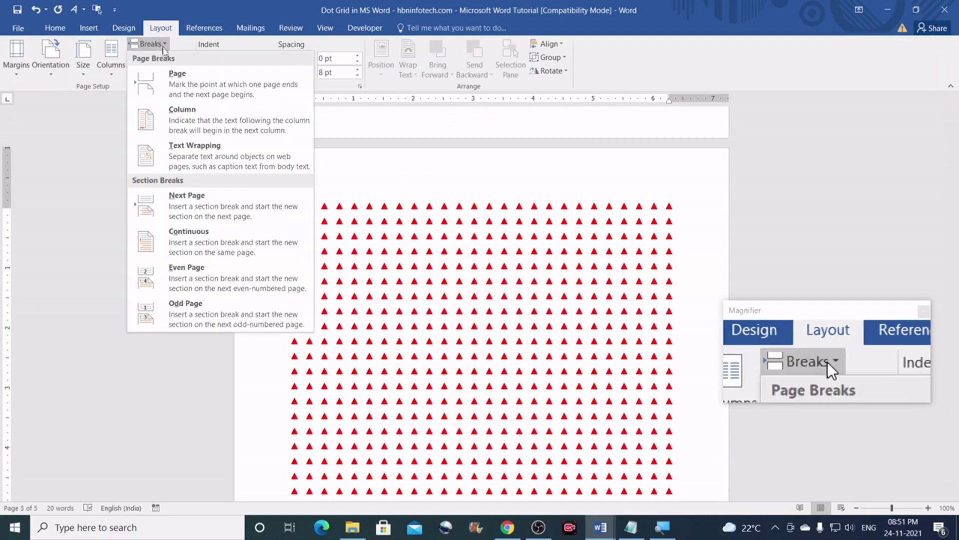
left_click(177, 76)
scroll(474, 295, "down", 3)
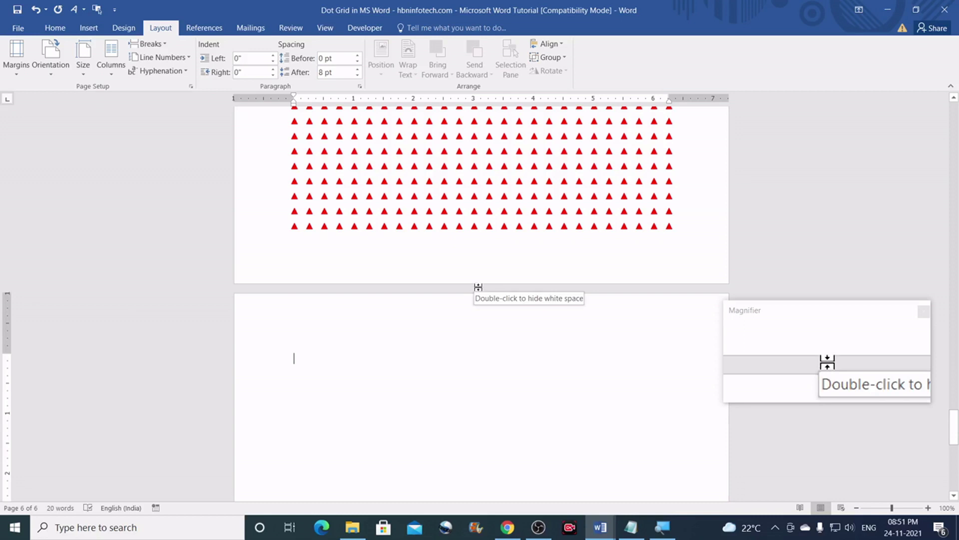
scroll(473, 322, "down", 3)
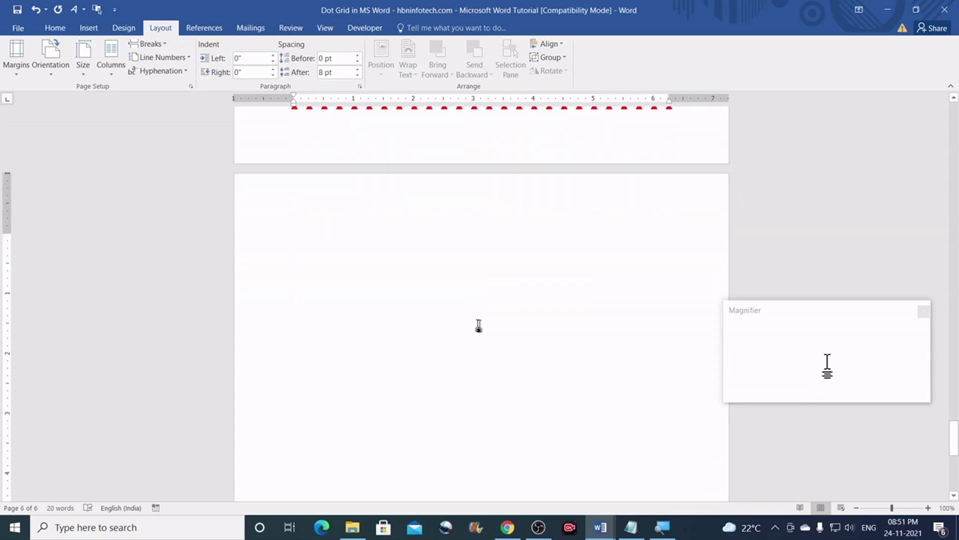
Paste the copied dot grid onto the blank sixth page and ungroup it into individual dots
left_click(55, 28)
left_click(5, 56)
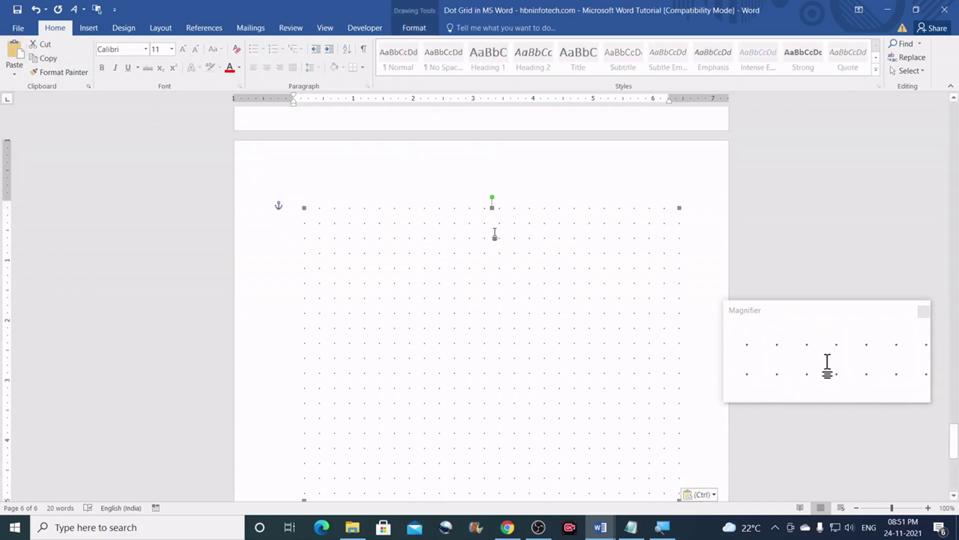
left_click(423, 29)
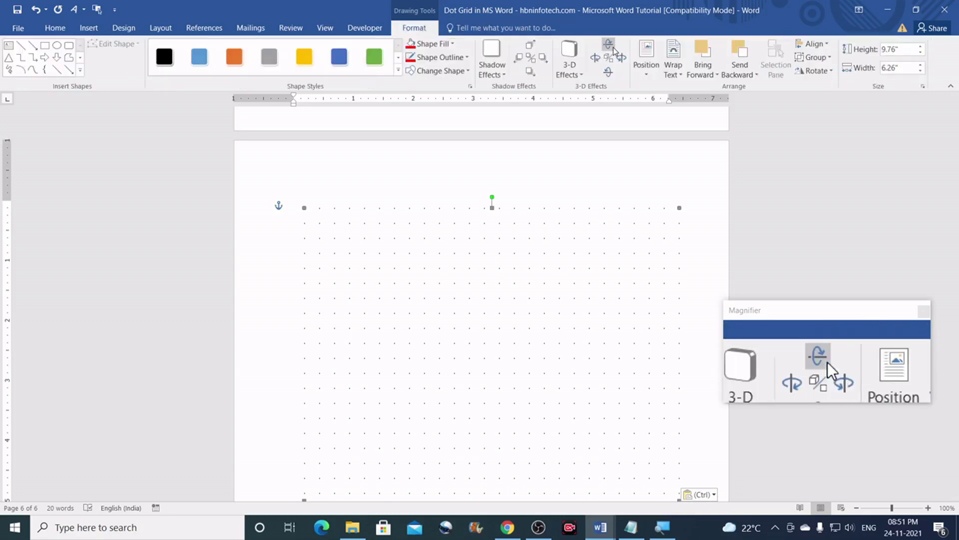
left_click(825, 58)
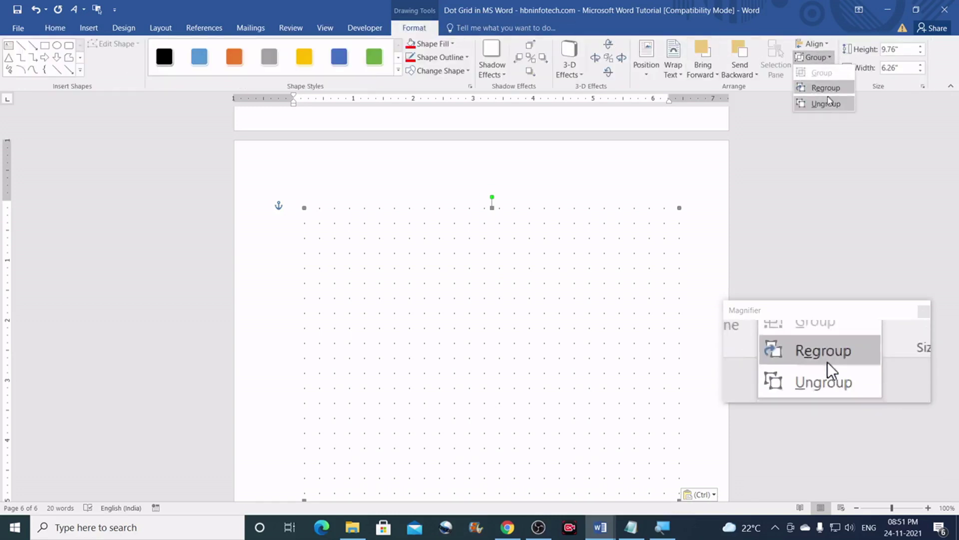
left_click(826, 100)
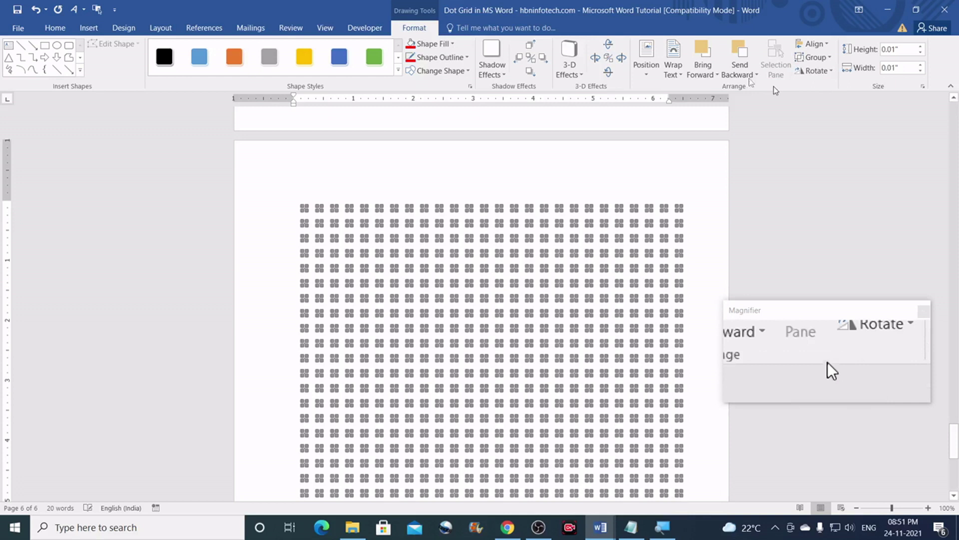
Change all the sixth page's dots to the heart shape and set their height and width to 0.1"
left_click(466, 71)
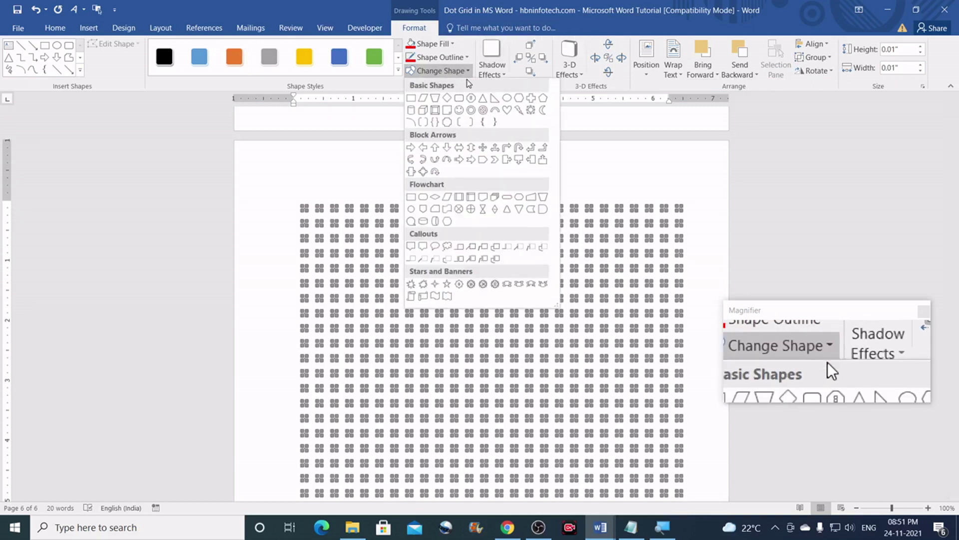
left_click(508, 112)
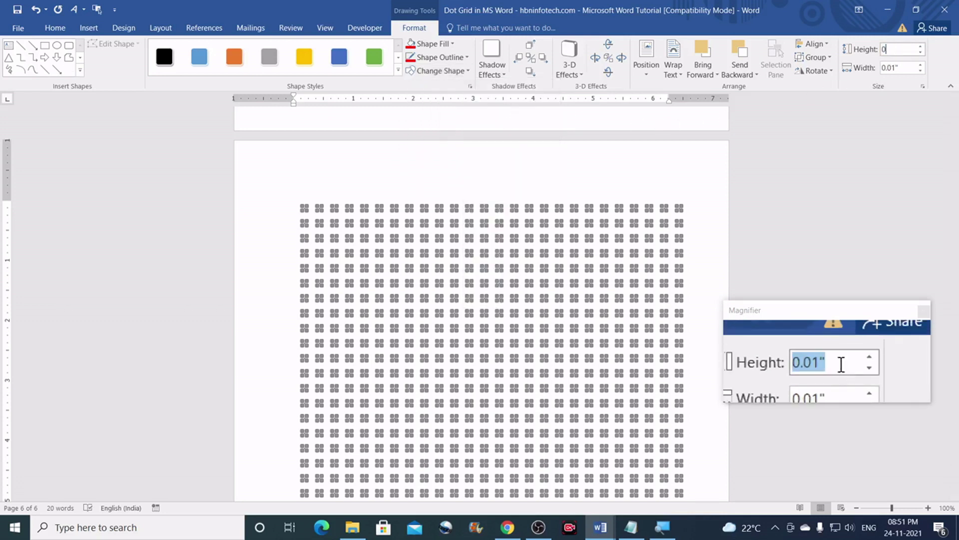
type(".1")
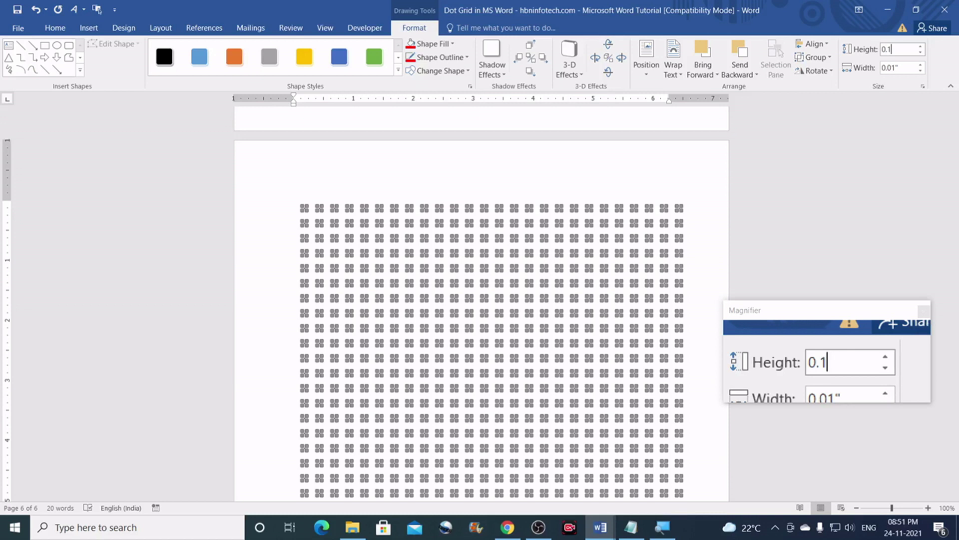
left_click(906, 67)
type("0.")
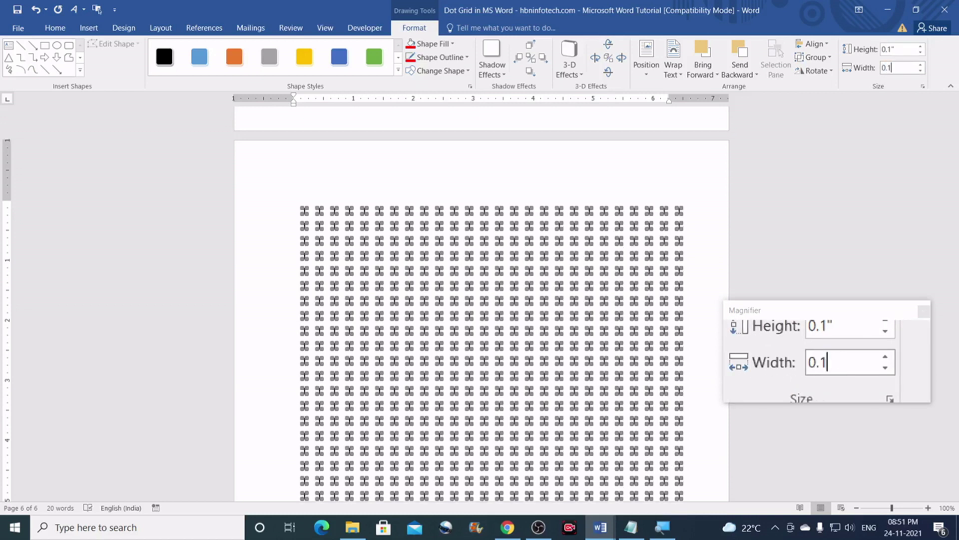
type("1")
key("Return")
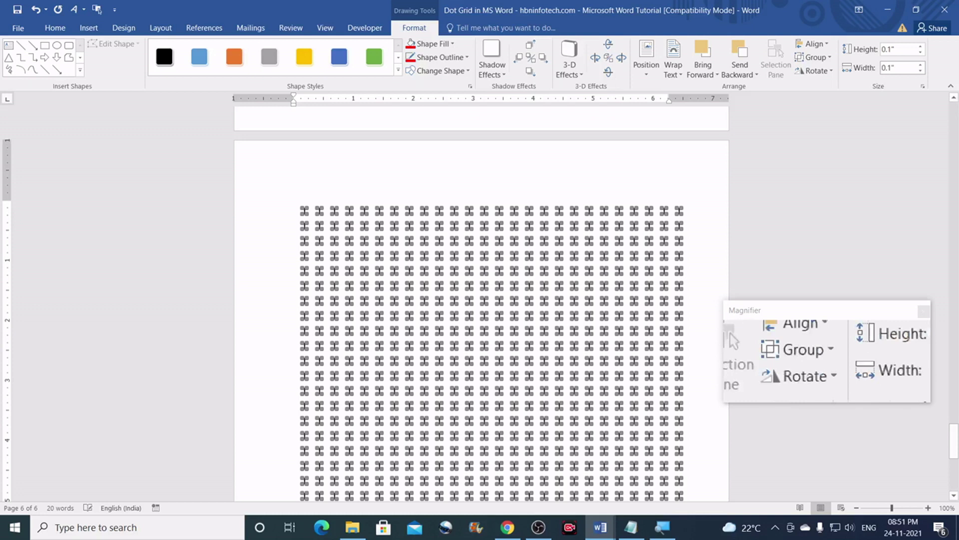
Give all the sixth page's hearts a standard red fill and a matching red outline
left_click(450, 45)
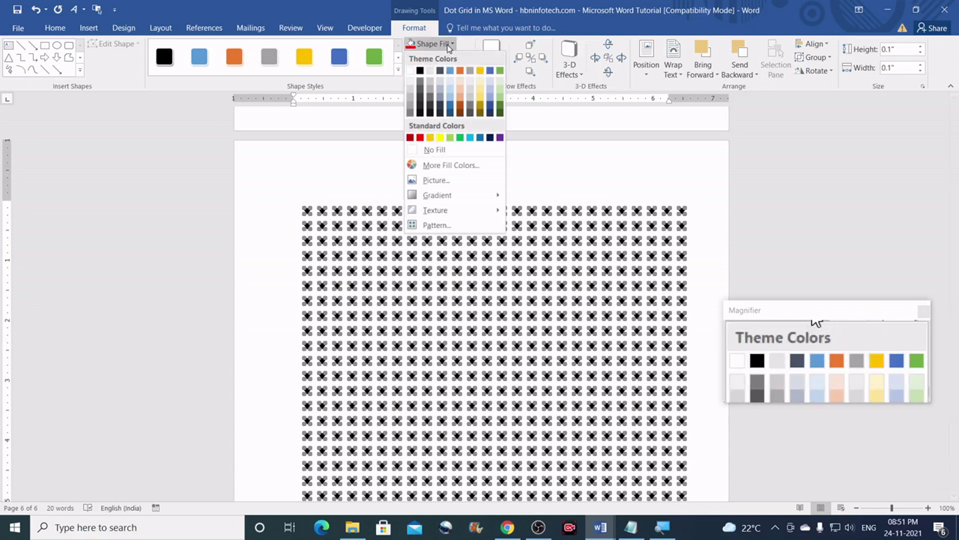
left_click(421, 139)
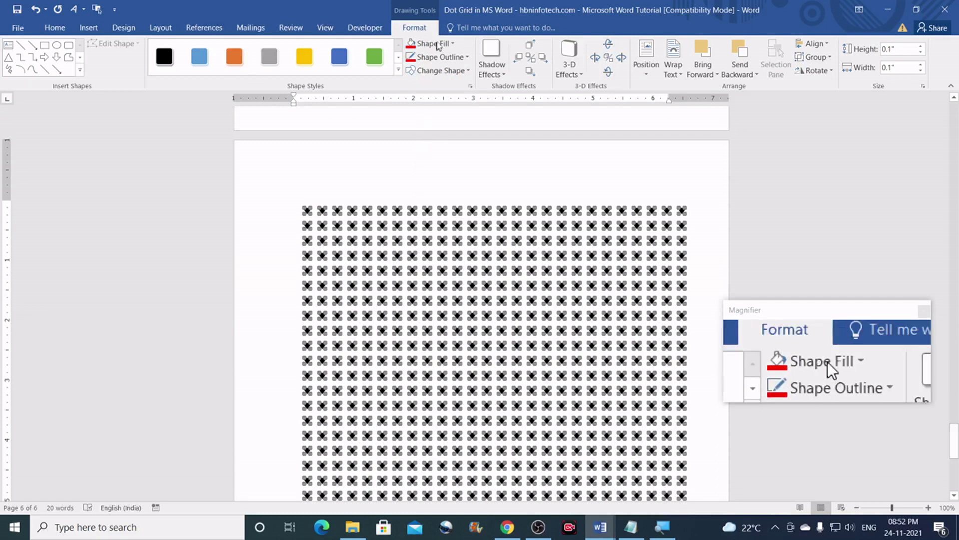
left_click(439, 58)
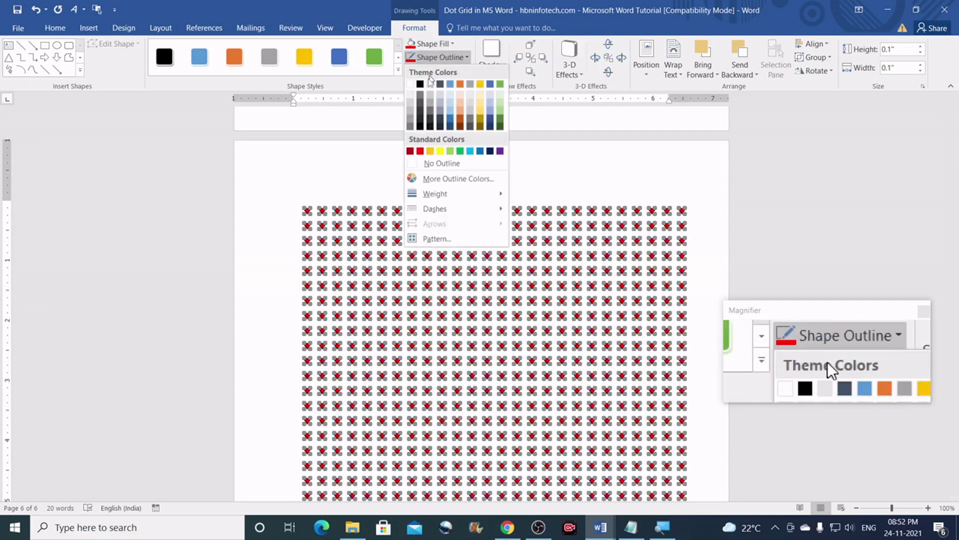
left_click(420, 150)
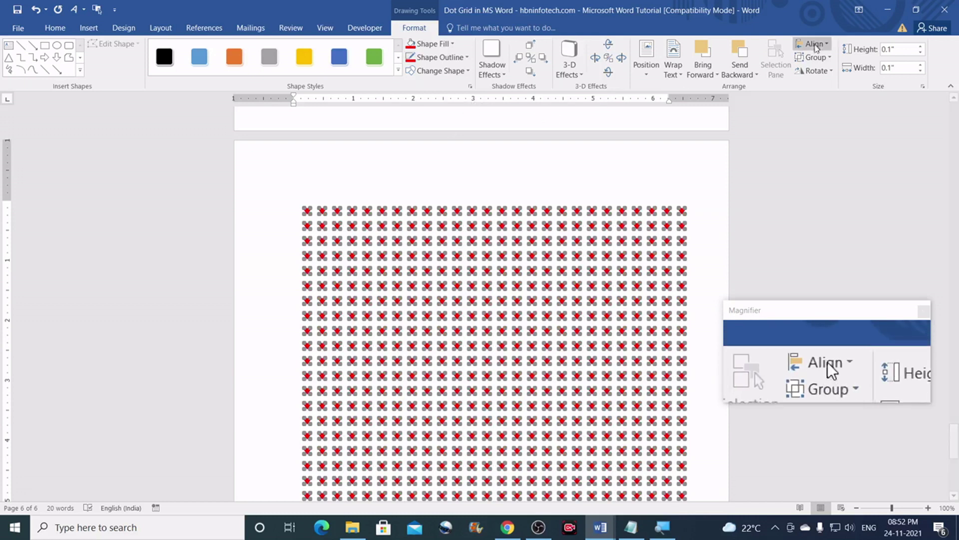
Group the hearts, align the grid to the horizontal center and vertical middle of the page, and deselect it
left_click(824, 57)
left_click(822, 73)
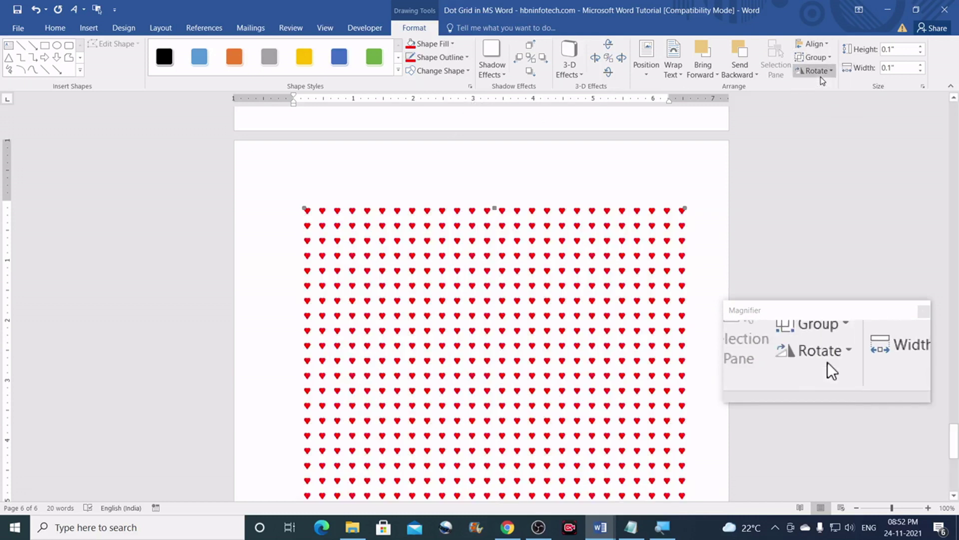
left_click(825, 44)
left_click(832, 74)
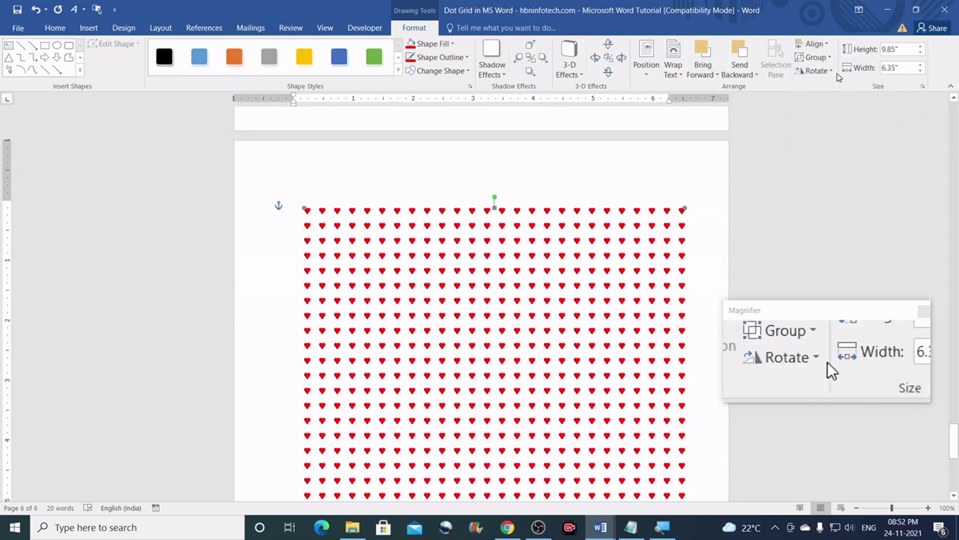
left_click(825, 45)
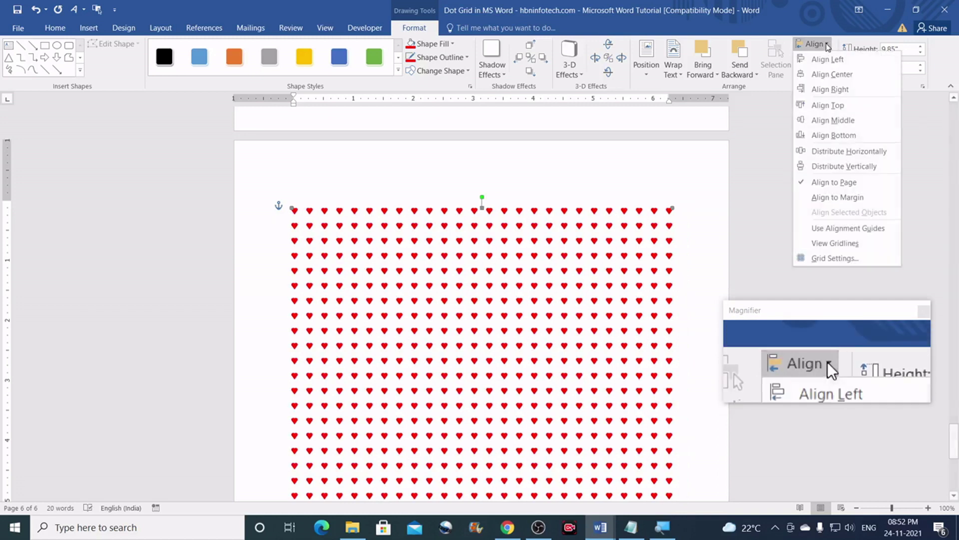
left_click(829, 120)
left_click(696, 200)
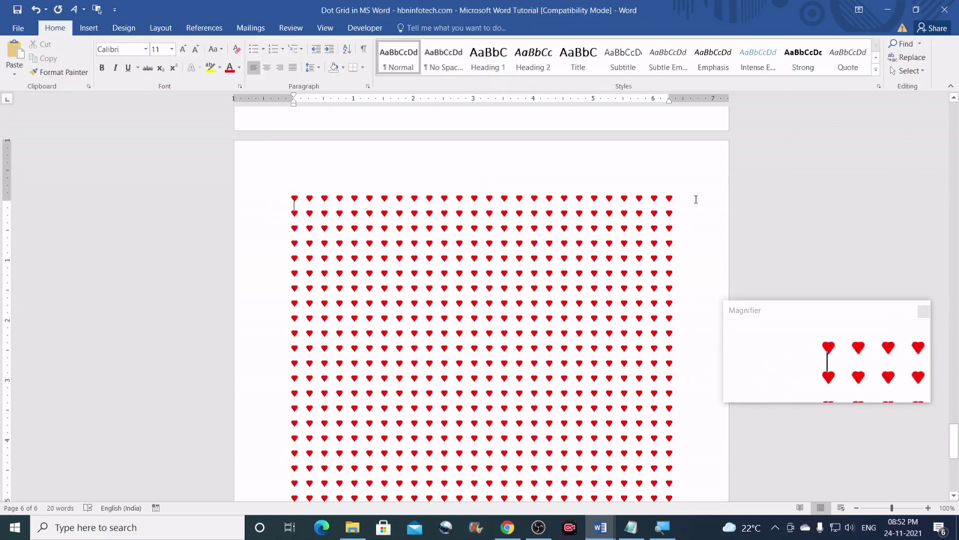
Review the heart grid on the sixth page and the triangle and dot grids on the preceding pages, back to the first page
scroll(696, 200, "down", 7)
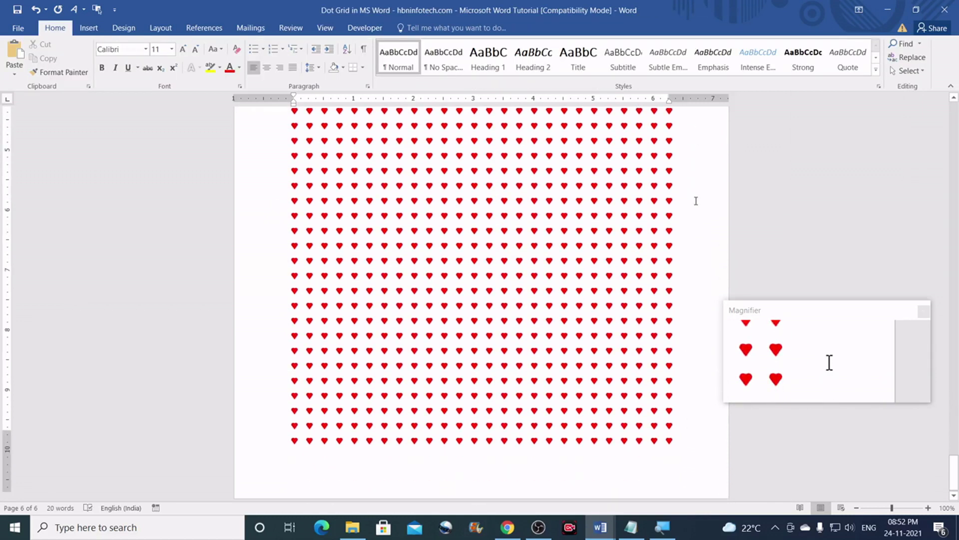
scroll(696, 200, "up", 10)
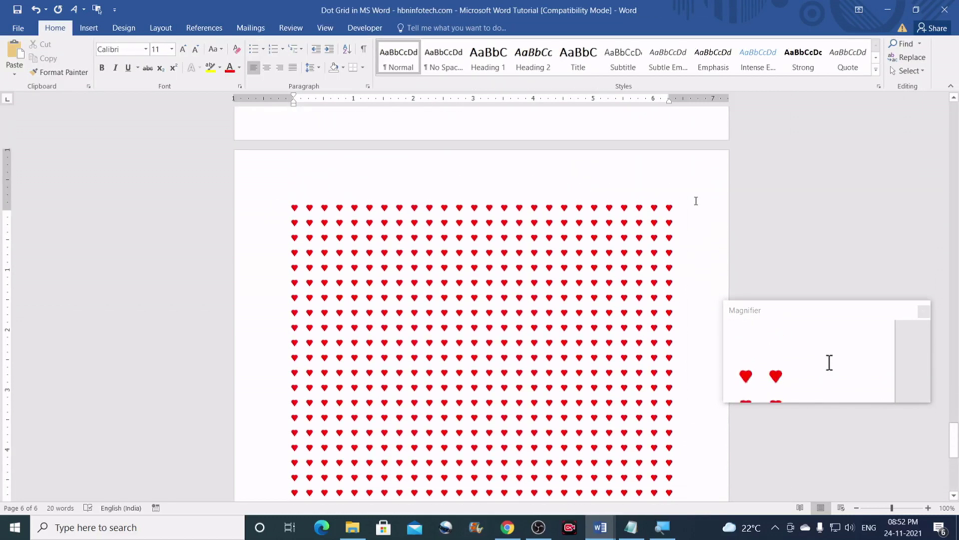
scroll(696, 200, "up", 6)
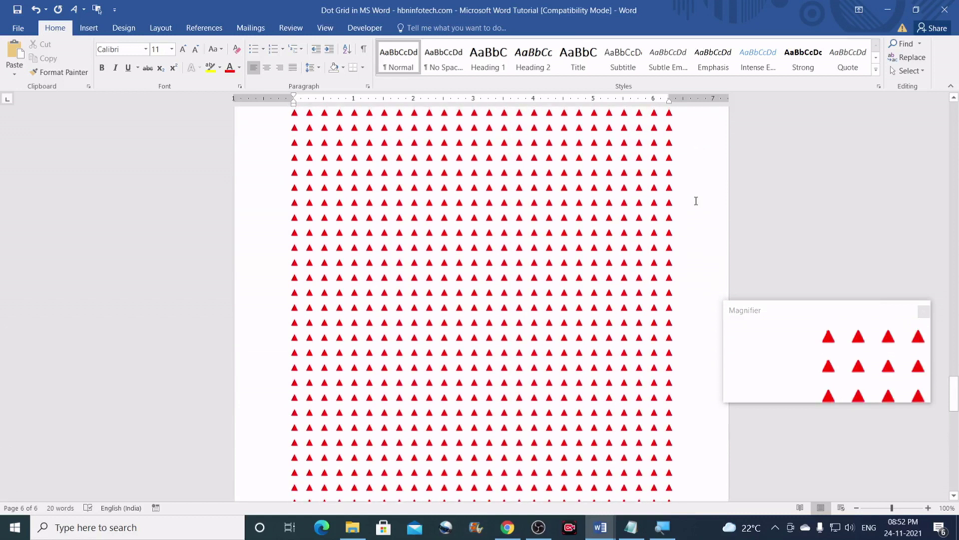
scroll(696, 200, "up", 11)
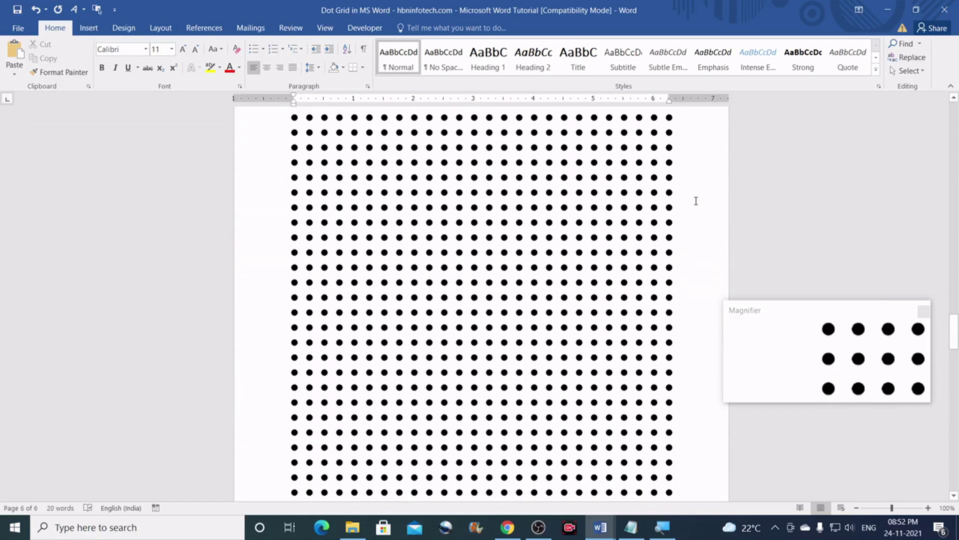
scroll(696, 200, "up", 4)
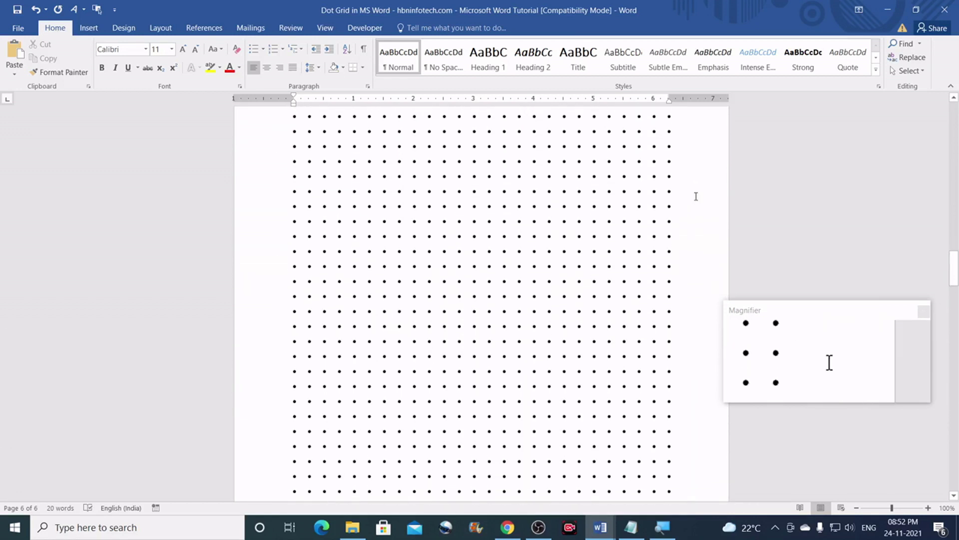
scroll(696, 196, "up", 2)
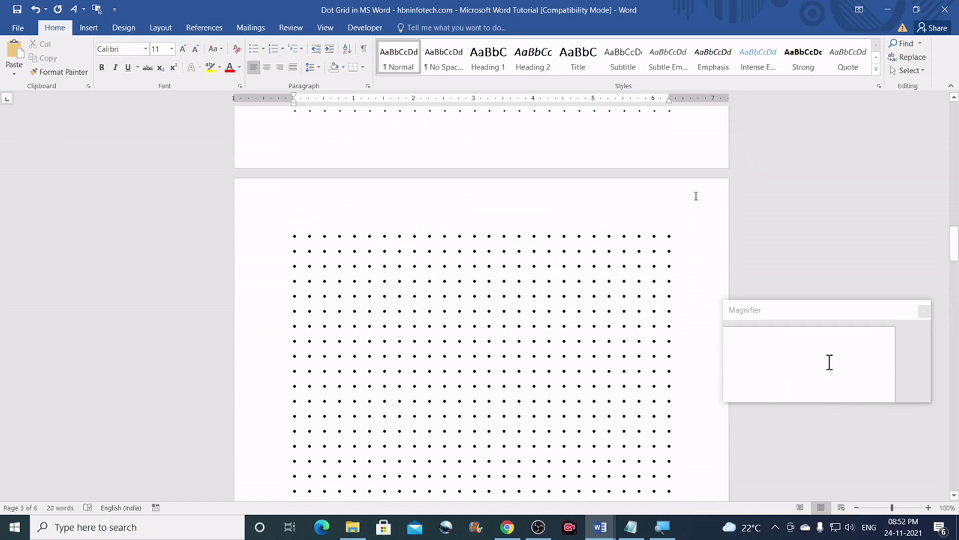
scroll(696, 196, "up", 5)
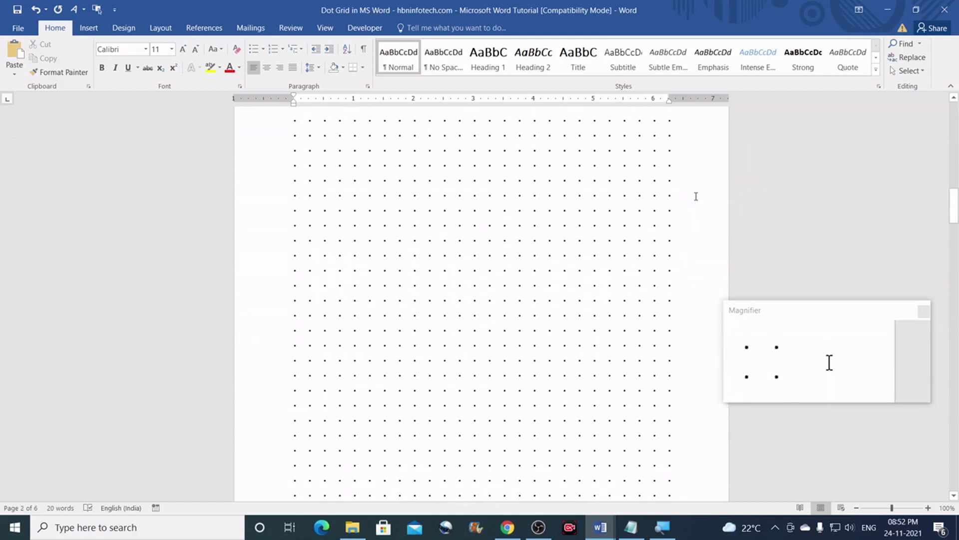
scroll(696, 195, "up", 6)
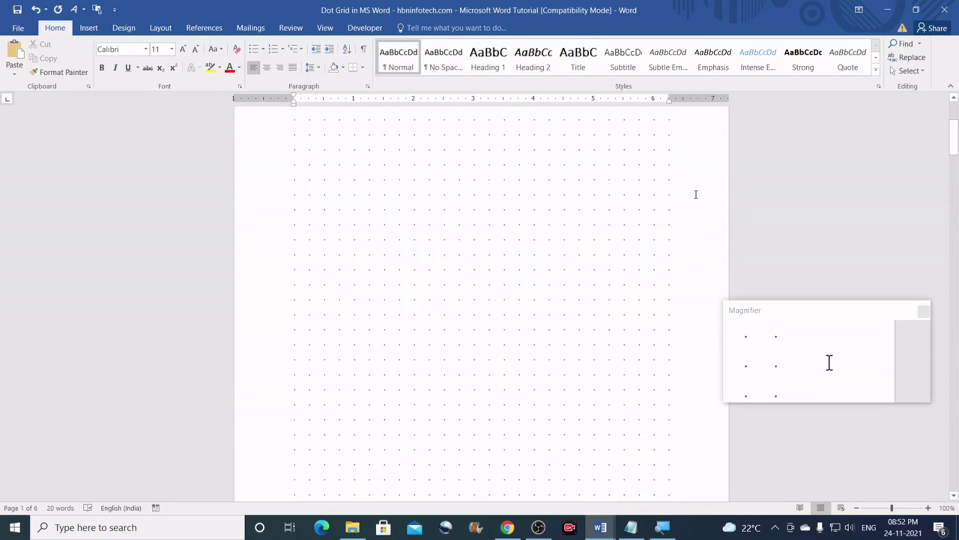